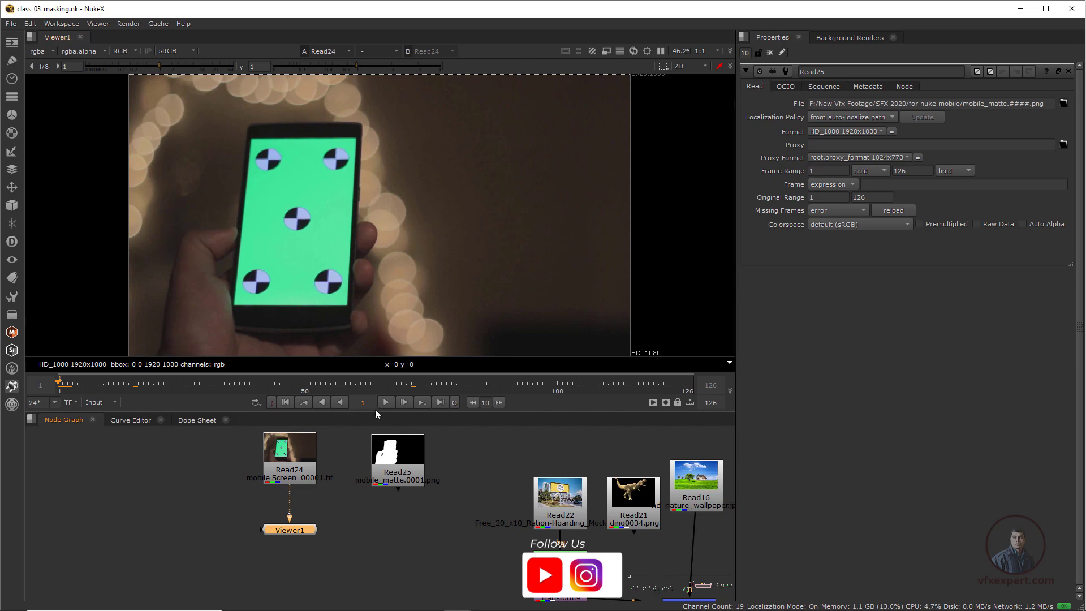
Preview the phone footage, display the Read25 matte in the viewer, and play and scrub through the matte sequence.
click(385, 403)
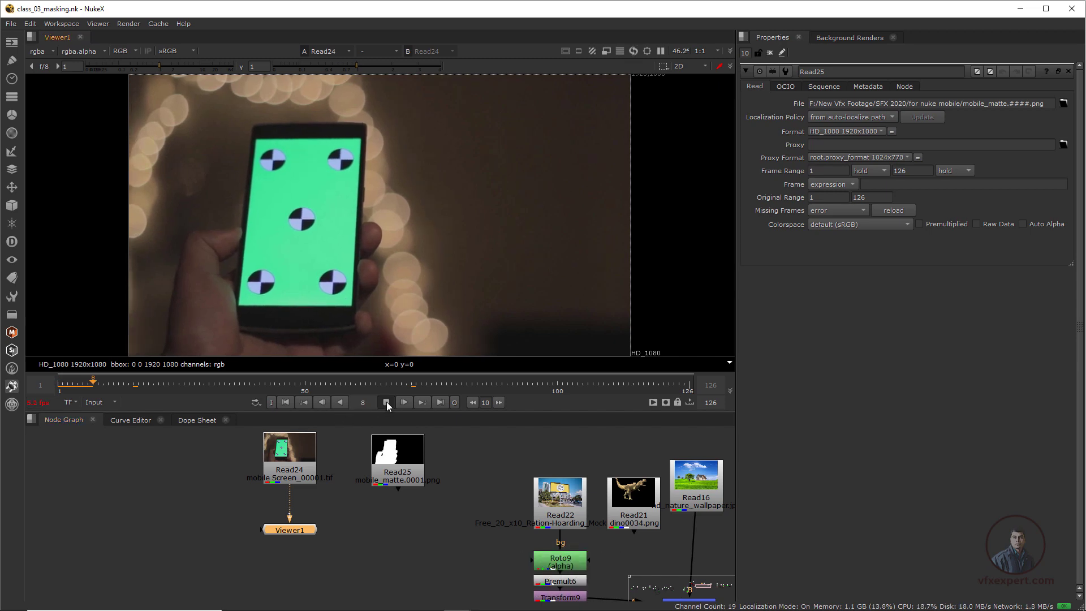
click(386, 402)
drag(390, 476, 385, 477)
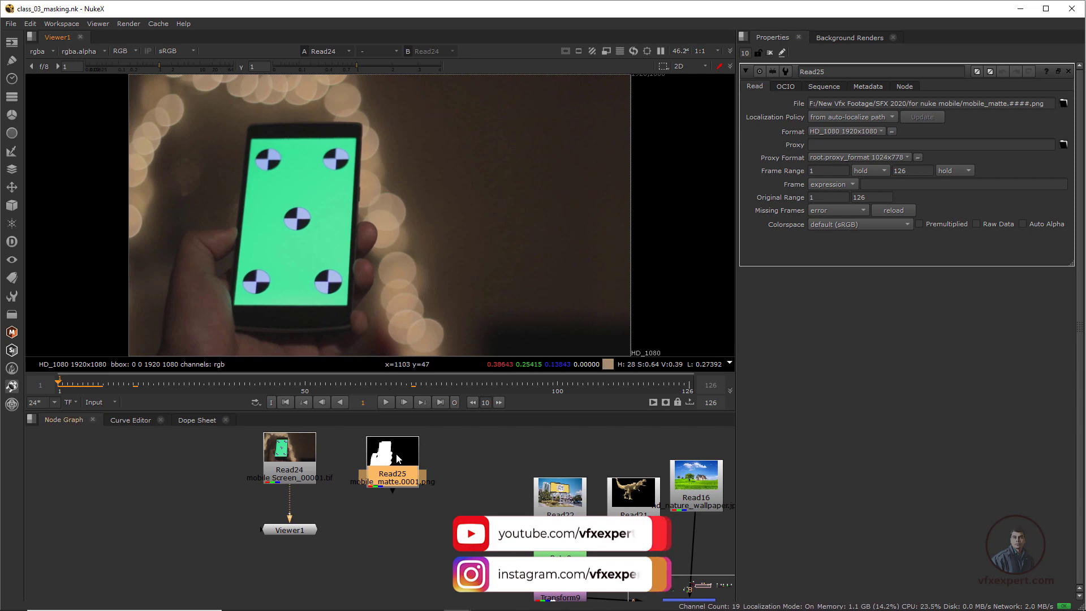
drag(395, 457, 393, 460)
key(1)
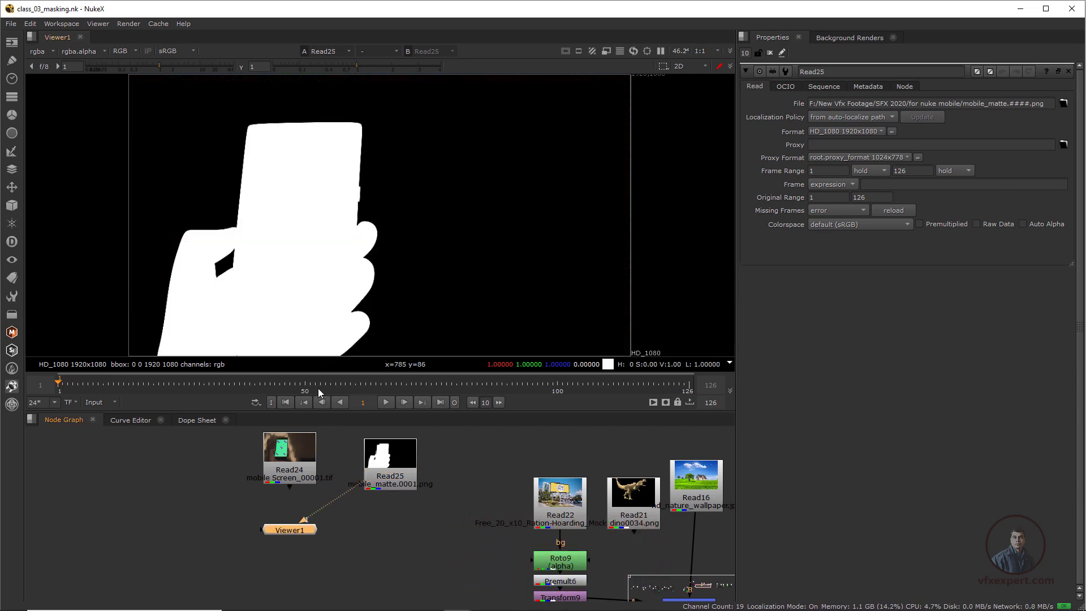
click(385, 402)
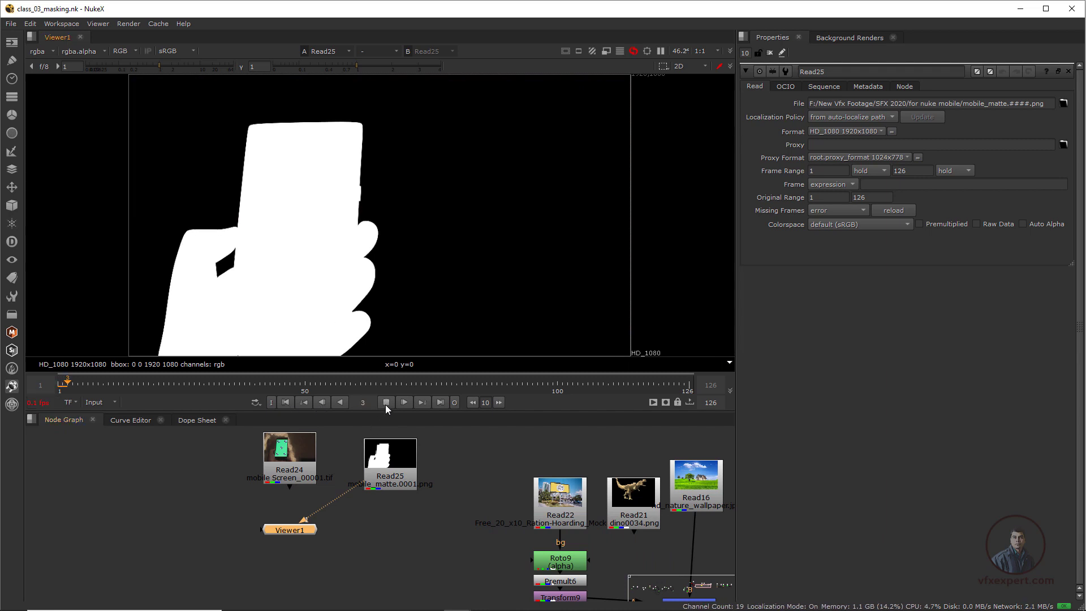
drag(230, 382, 93, 387)
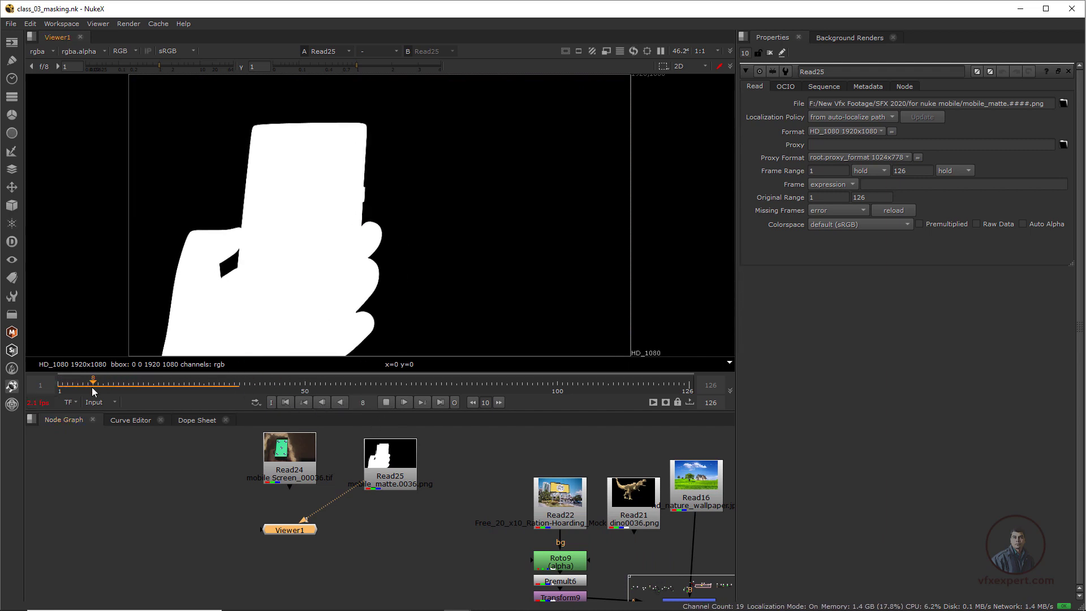
click(385, 403)
Compare the Read24 phone footage with the Read25 matte in the viewer and check the matte's alpha channel.
drag(359, 485, 299, 455)
click(394, 461)
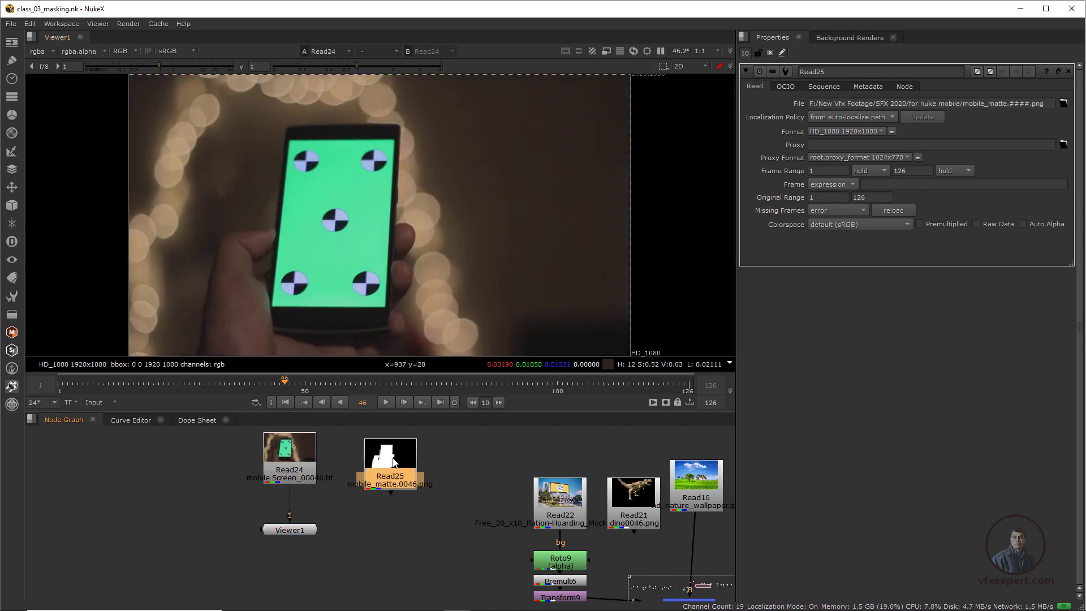
key(1)
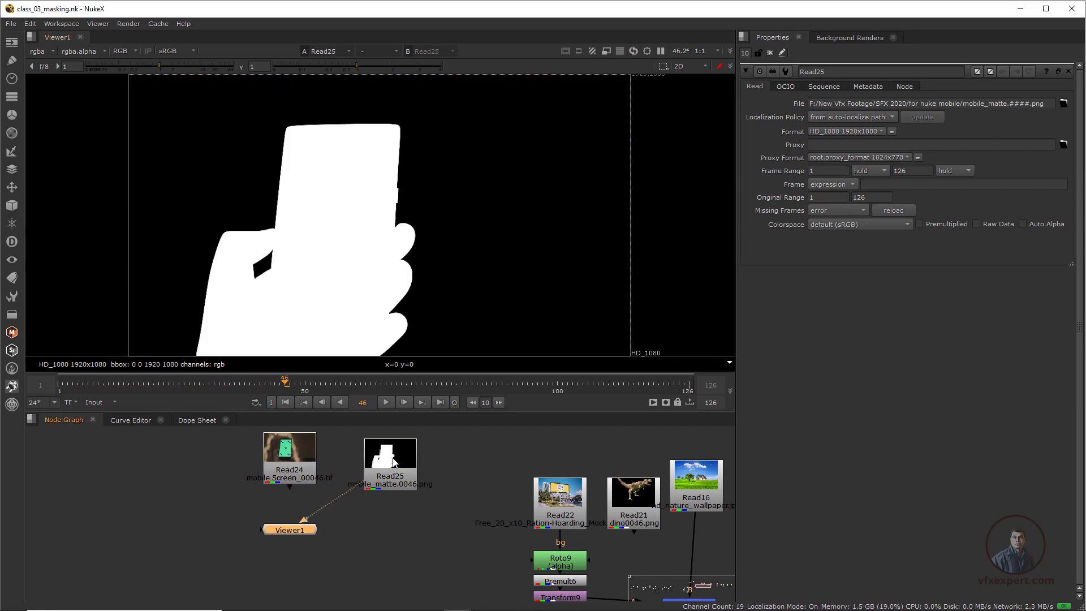
scroll(429, 256, down, 1)
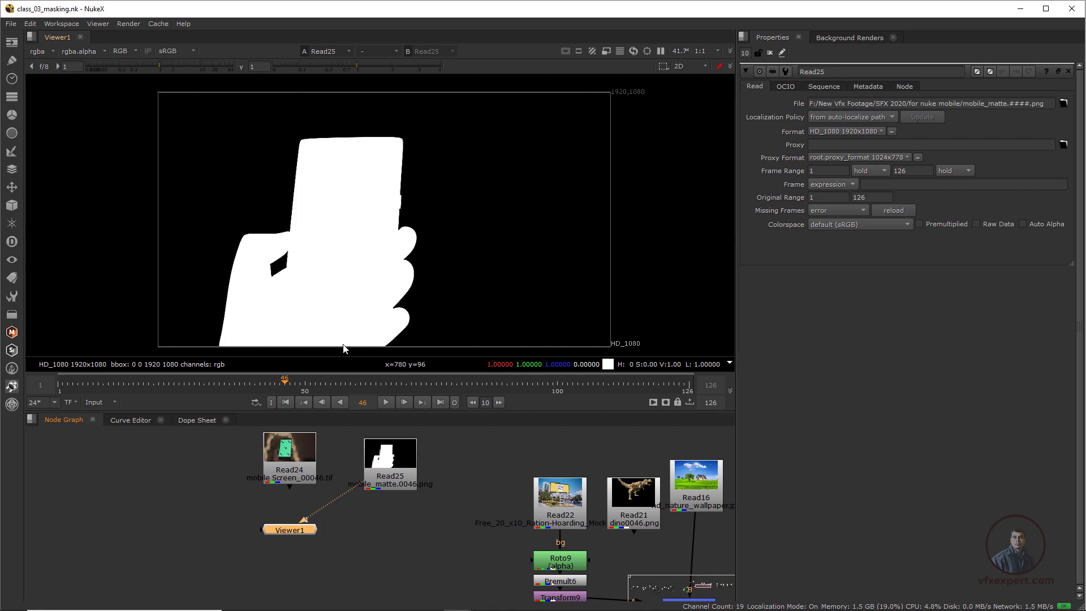
drag(300, 528, 402, 535)
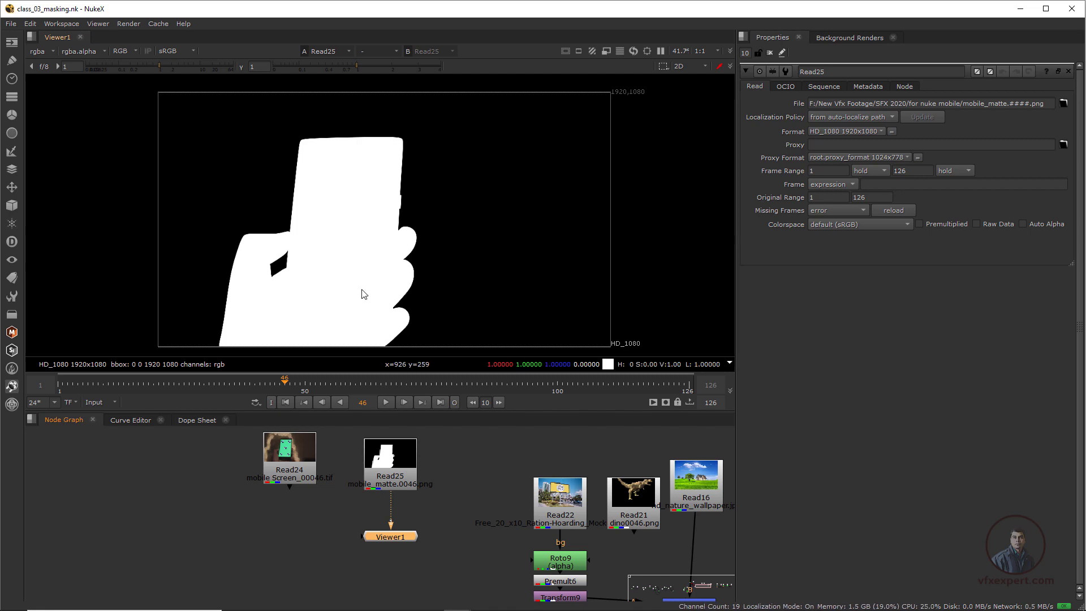
mouse_move(395, 302)
middle_down()
mouse_move(389, 281)
mouse_move(392, 295)
middle_up()
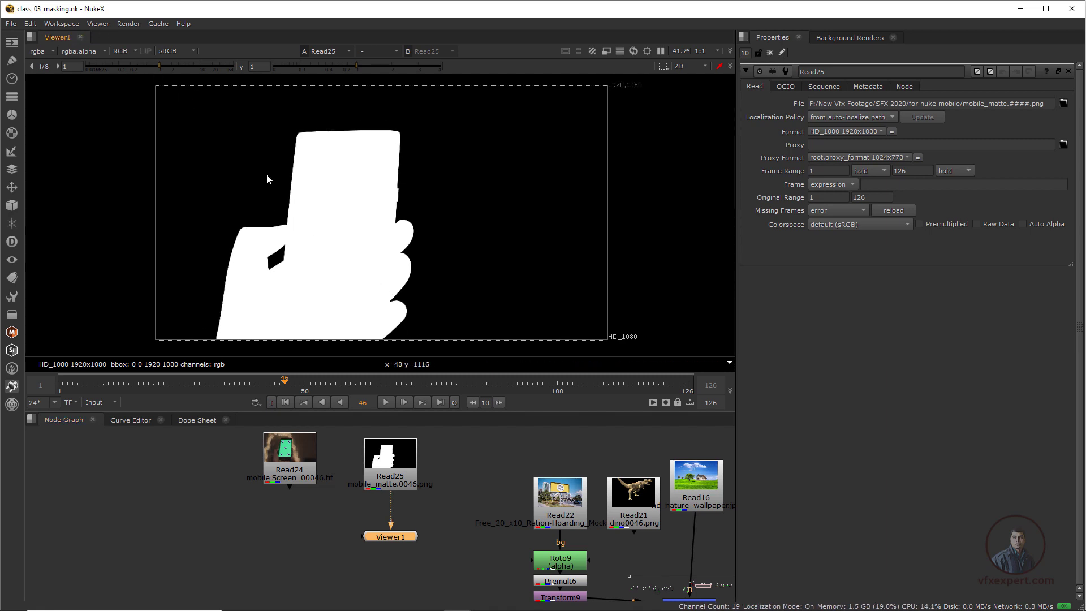
key(a)
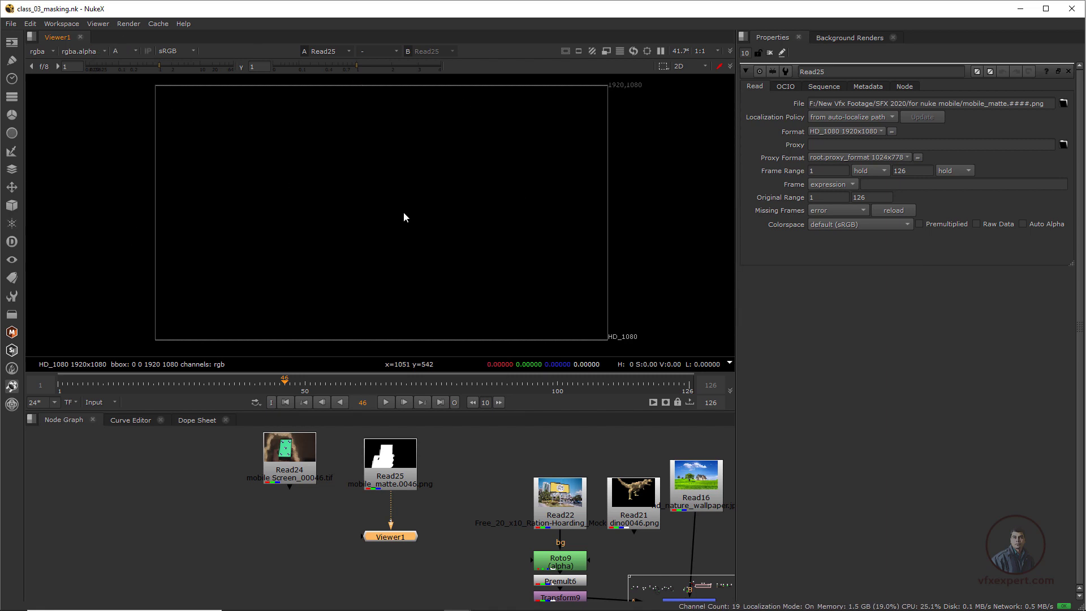
key(a)
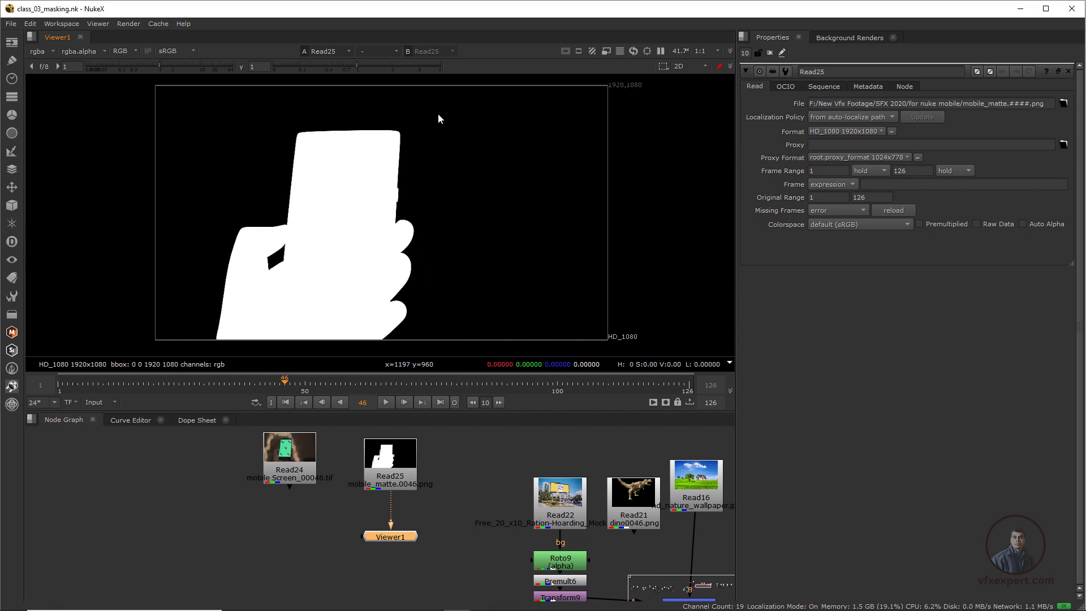
View the Read24 footage and switch back to the Read25 matte to recheck its RGB and alpha channels.
click(284, 456)
key(1)
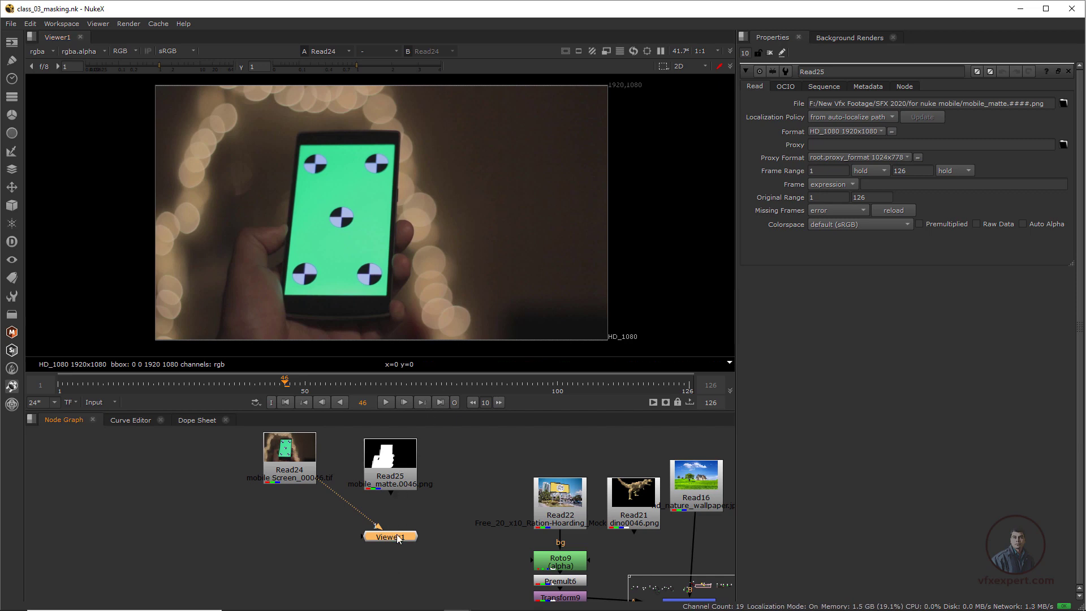
drag(399, 538, 297, 515)
click(389, 458)
key(1)
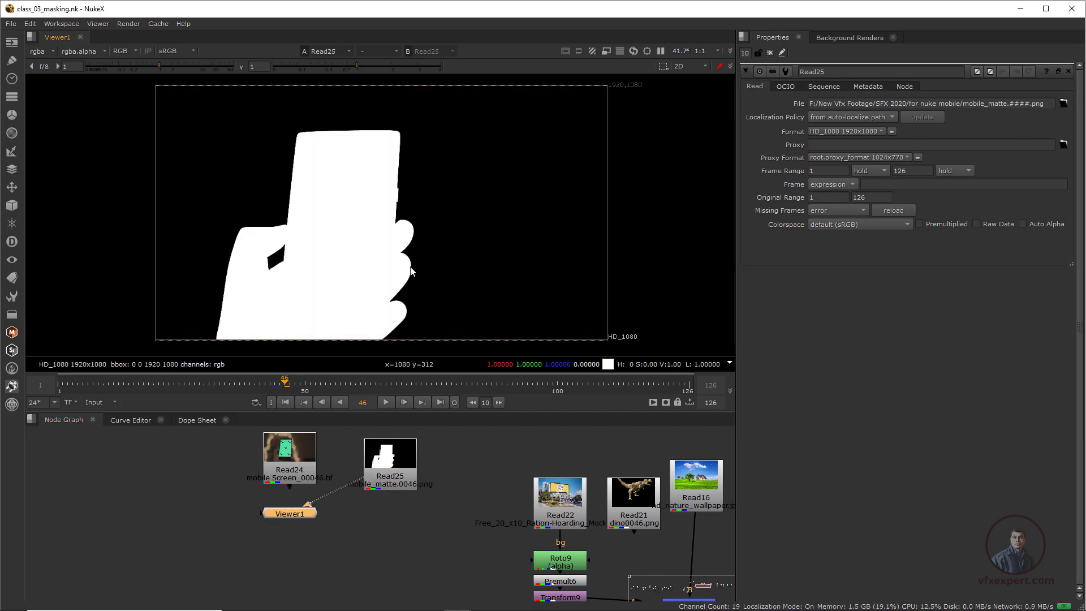
key(a)
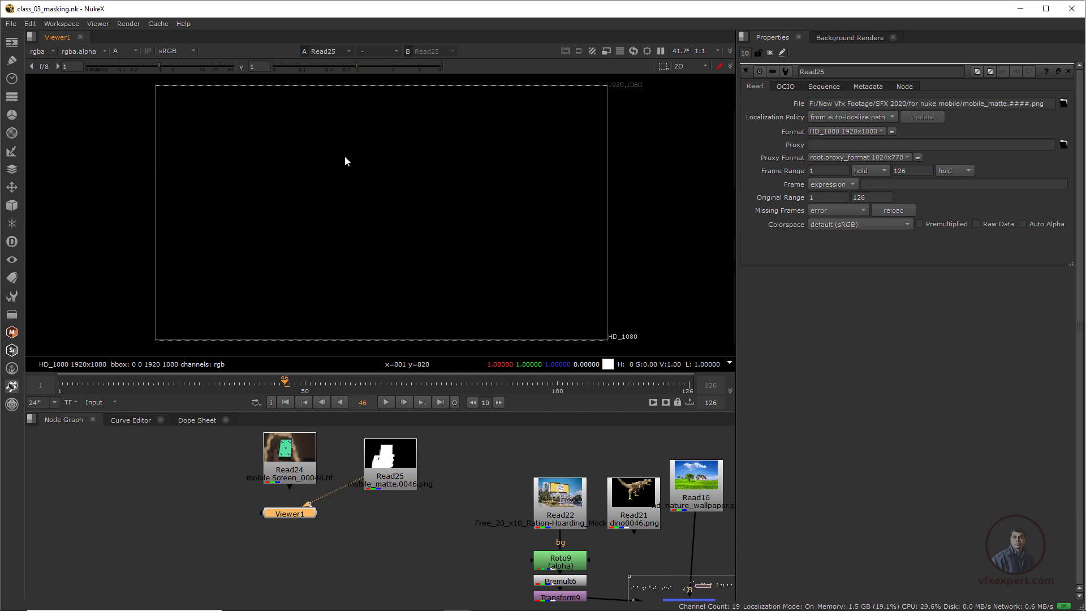
key(a)
Insert a Keyer node between the Read25 matte and the viewer, and display the keyed alpha channel.
drag(308, 514, 410, 542)
key(Tab)
text(k)
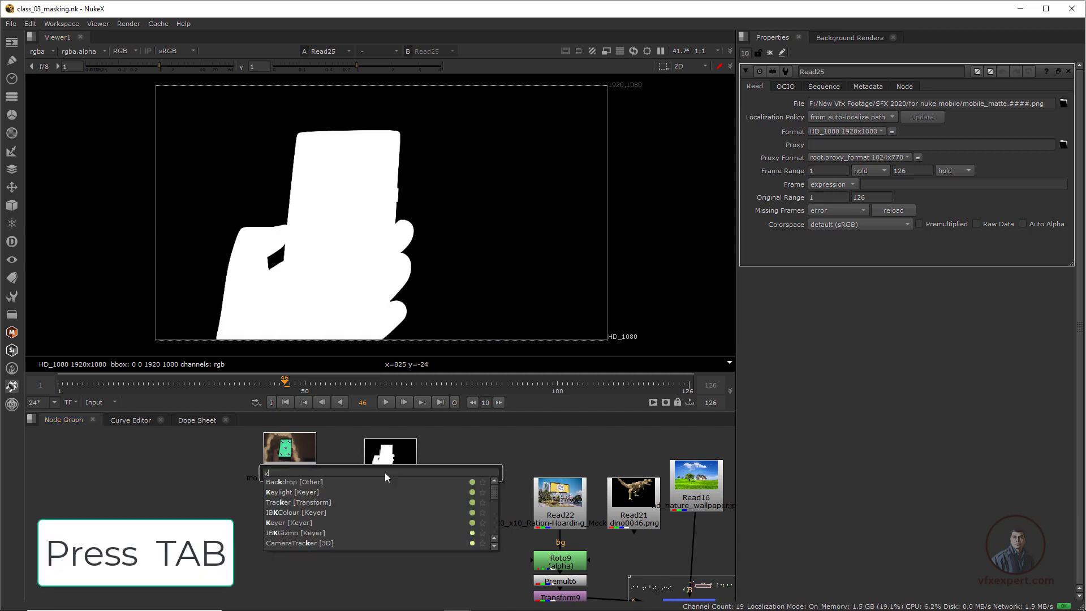
text(ey)
key(Return)
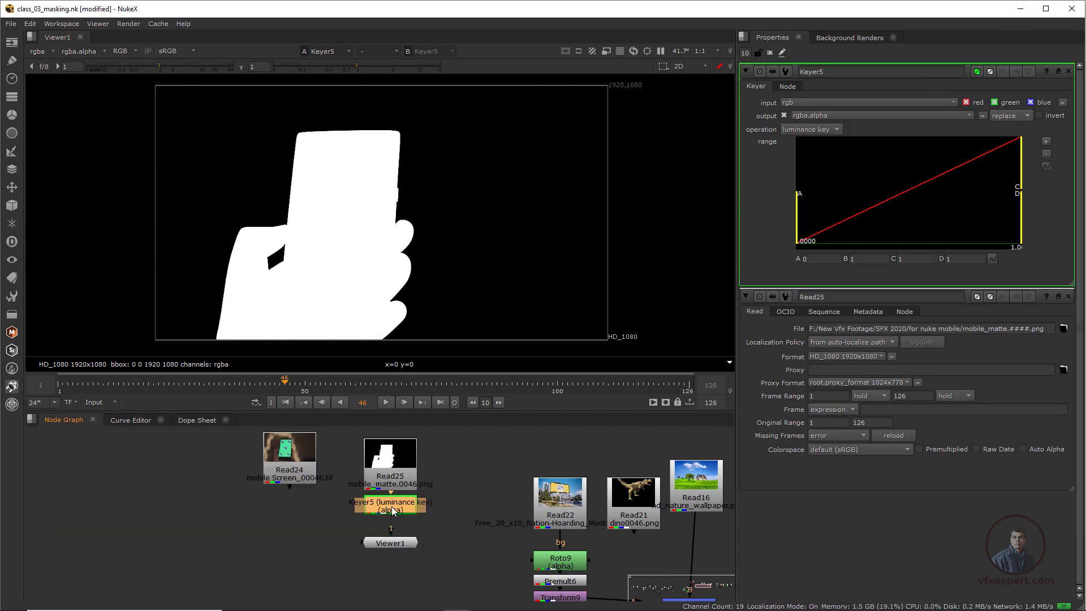
click(353, 243)
key(a)
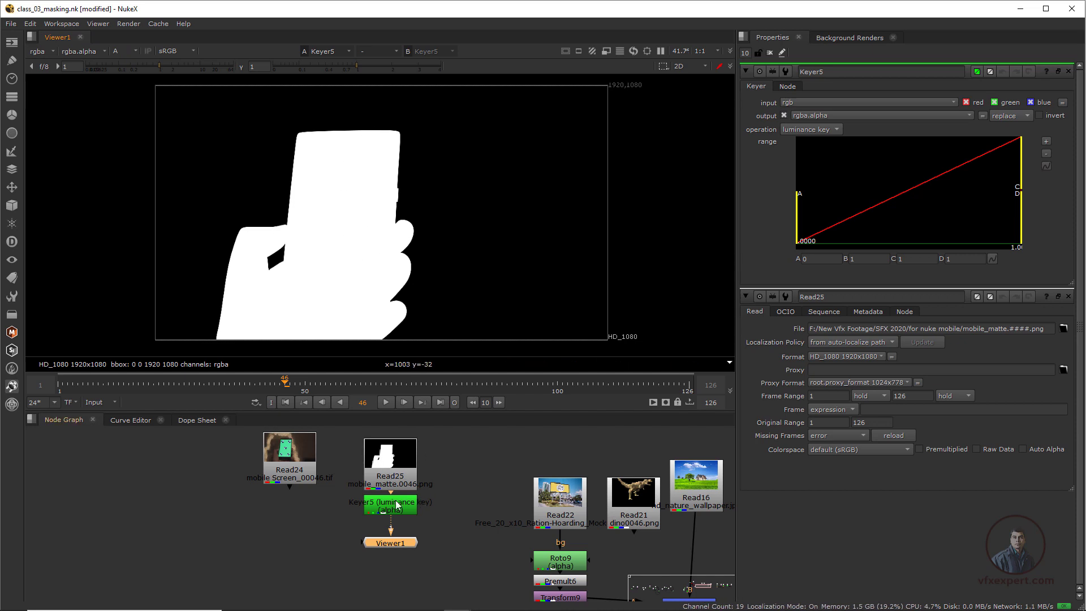
Display the Read24 phone footage, check its alpha channel, and return to the RGB view.
drag(398, 544, 398, 554)
drag(294, 458, 293, 461)
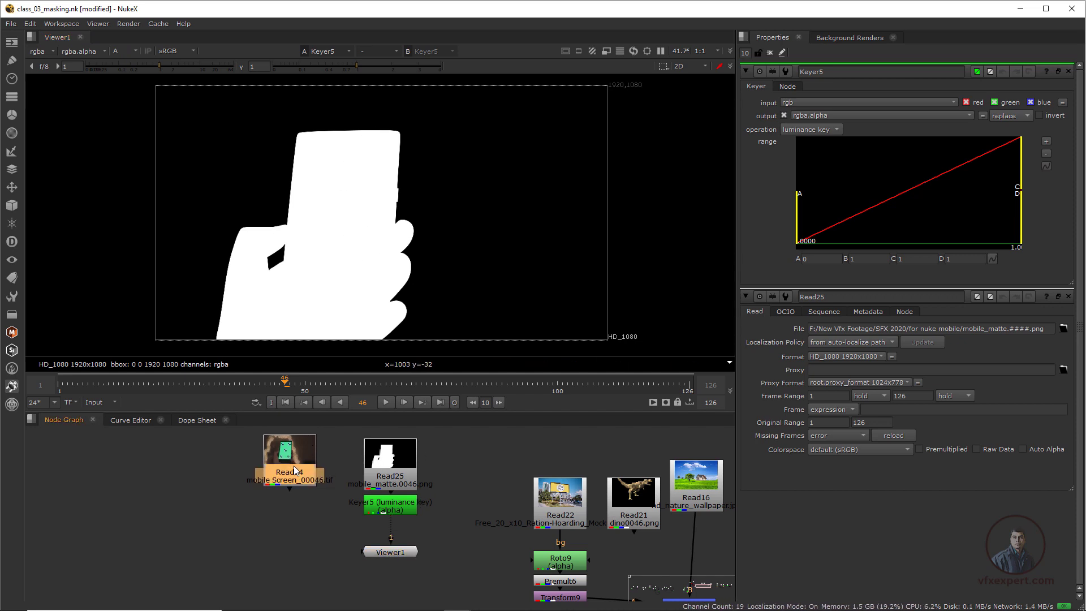
key(1)
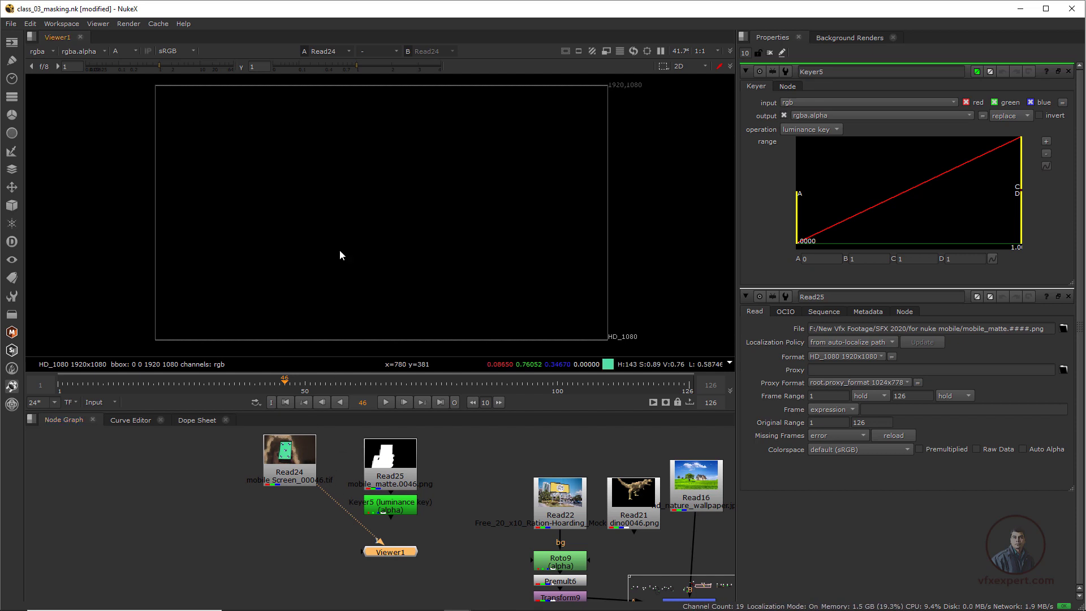
key(a)
Add a Copy node with Read24 as input B and the Keyer as input A to transfer the matte's alpha.
drag(399, 552, 228, 542)
click(271, 505)
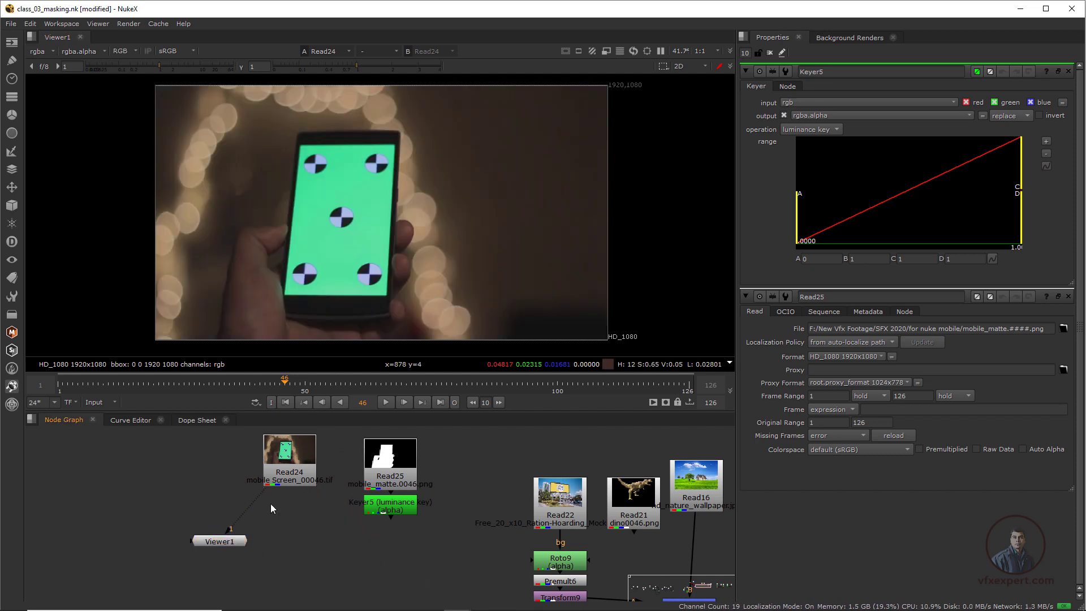
key(k)
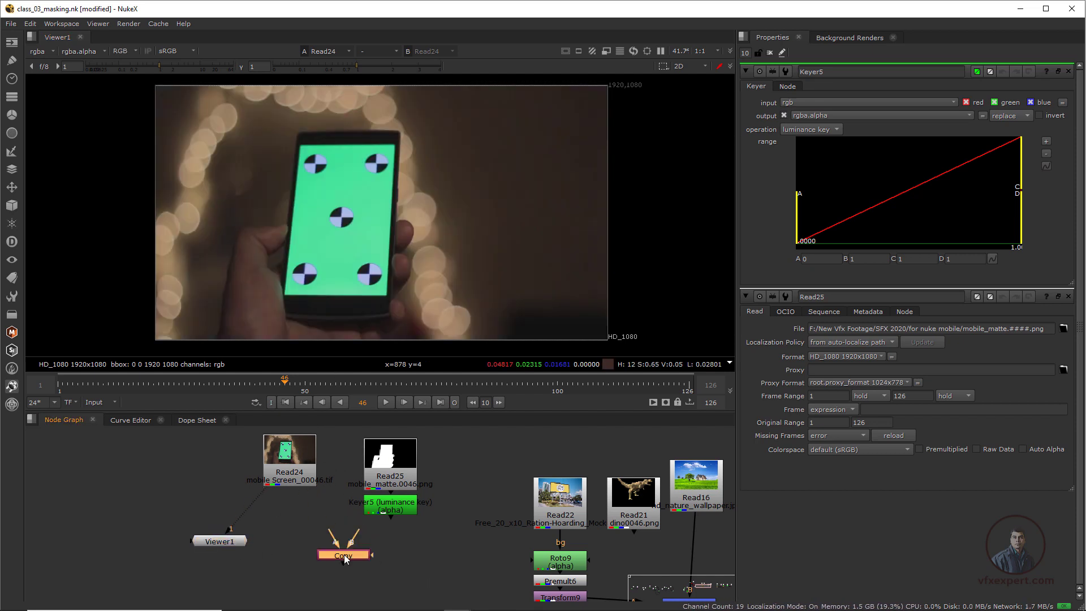
drag(350, 562, 398, 560)
Add a Premult node below the Copy node and display its output in the viewer.
key(Tab)
text(pree)
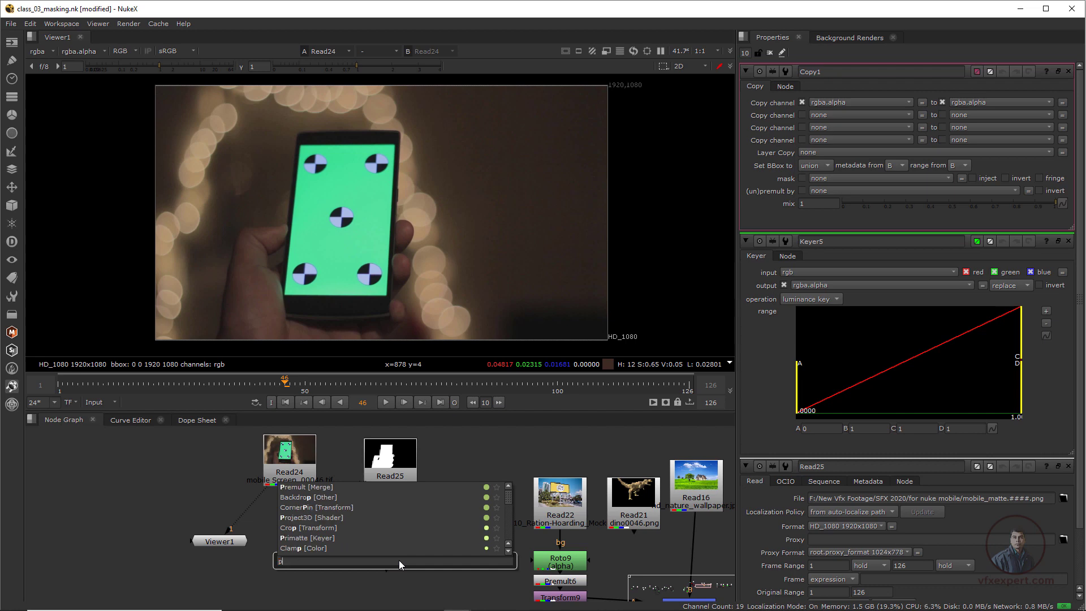
key(BackSpace)
key(BackSpace)
key(BackSpace)
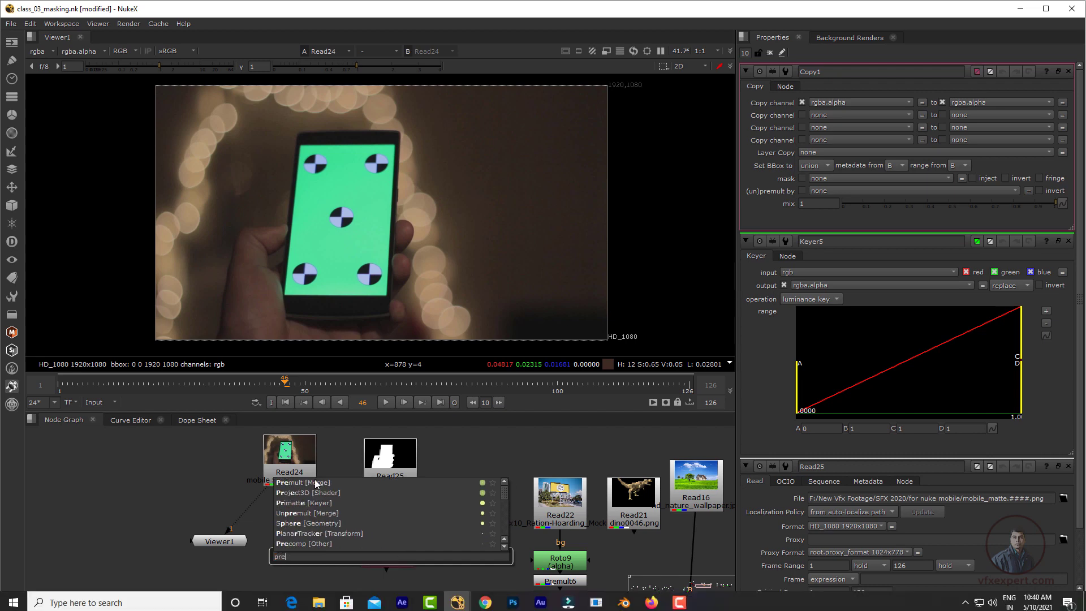
click(318, 483)
drag(390, 576, 391, 582)
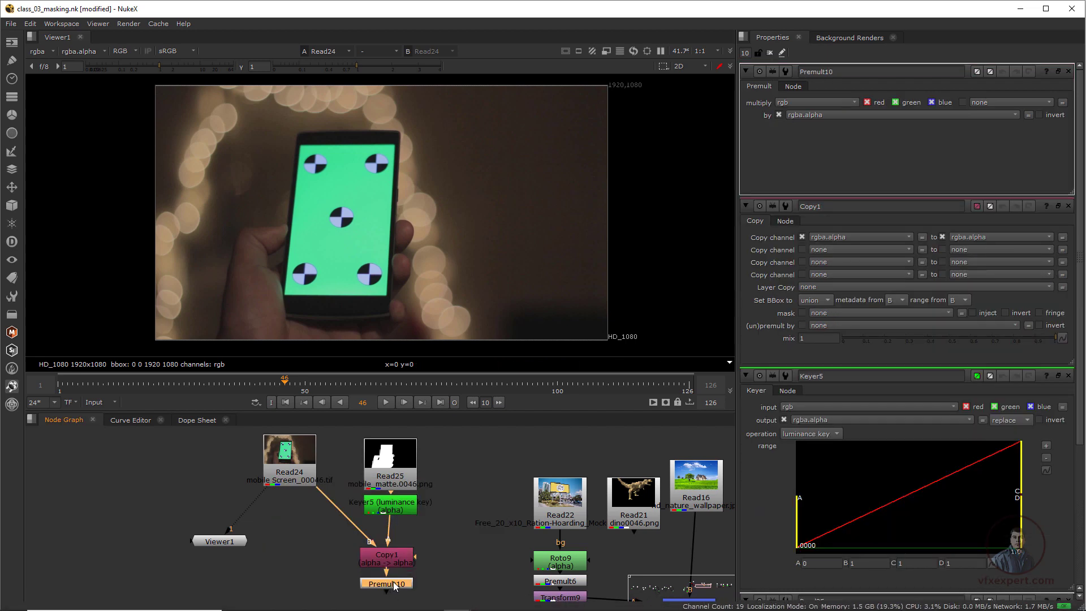
key(1)
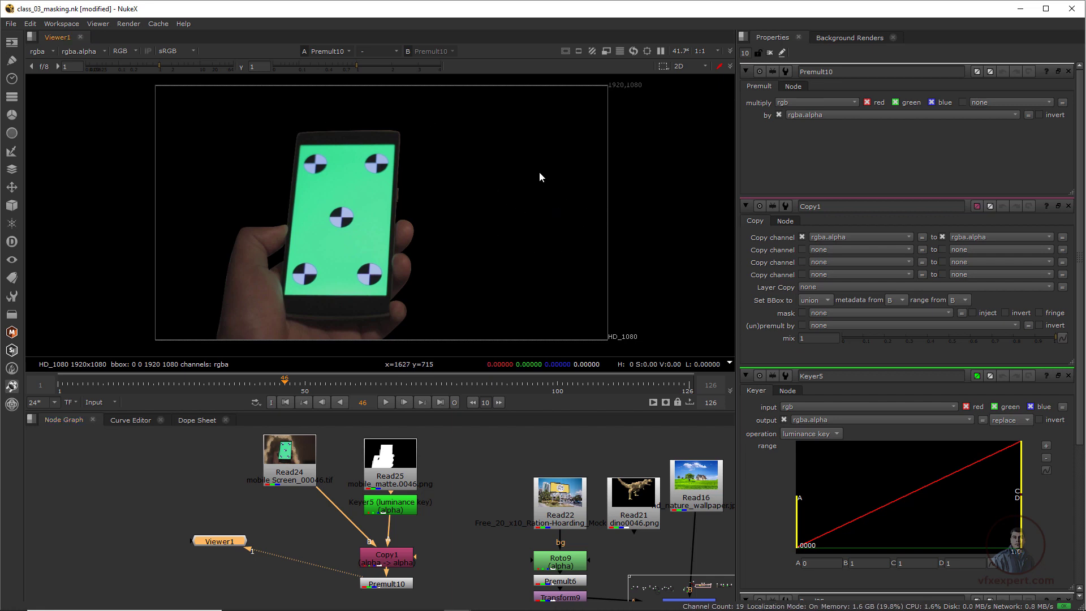
Create a CheckerBoard node beside the Read24 footage and set its format to HD_1080 1920x1080.
double_click(300, 445)
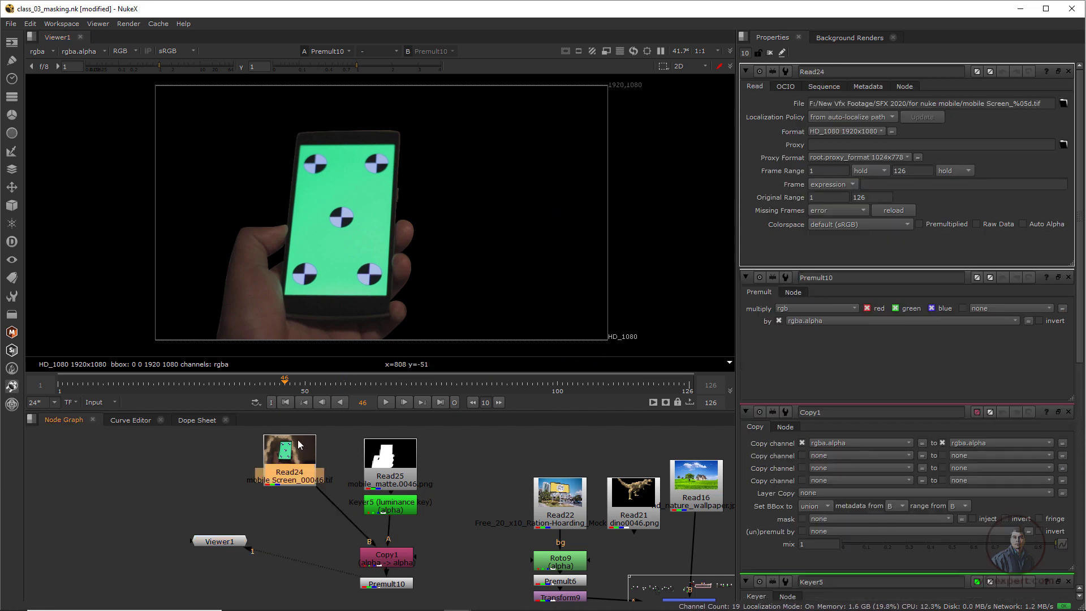
click(11, 41)
click(63, 123)
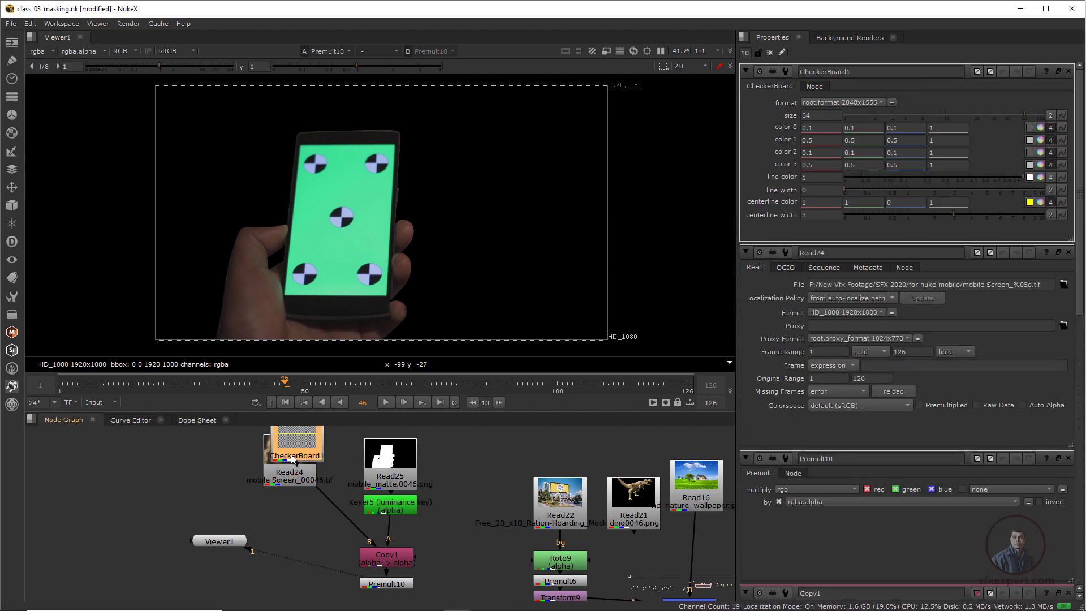
click(189, 456)
click(841, 102)
click(829, 196)
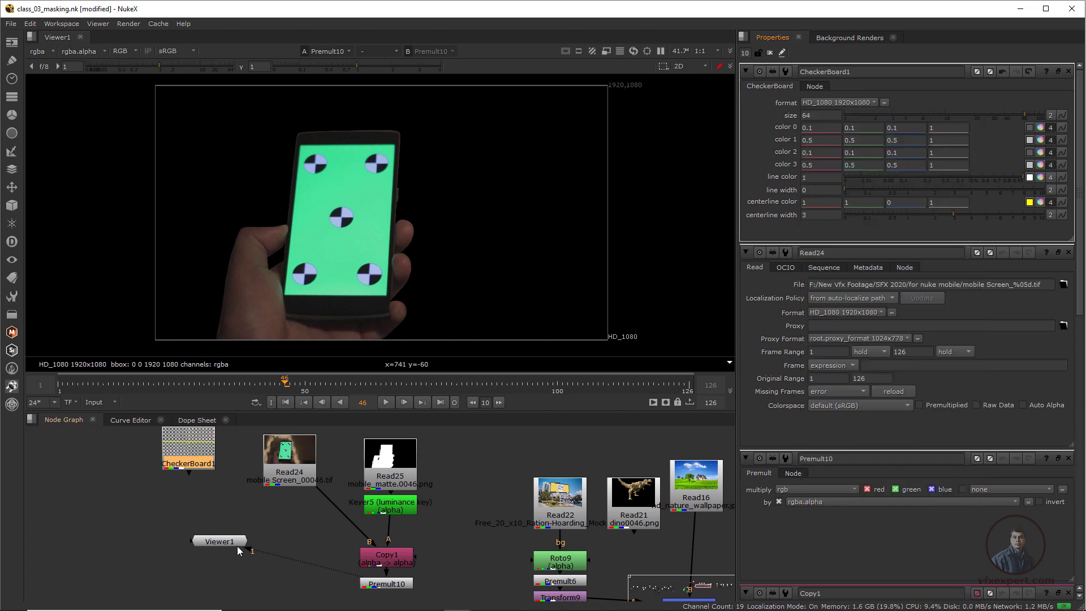
Merge the premultiplied phone over the CheckerBoard background and view the composite.
key(m)
drag(192, 551, 398, 574)
key(1)
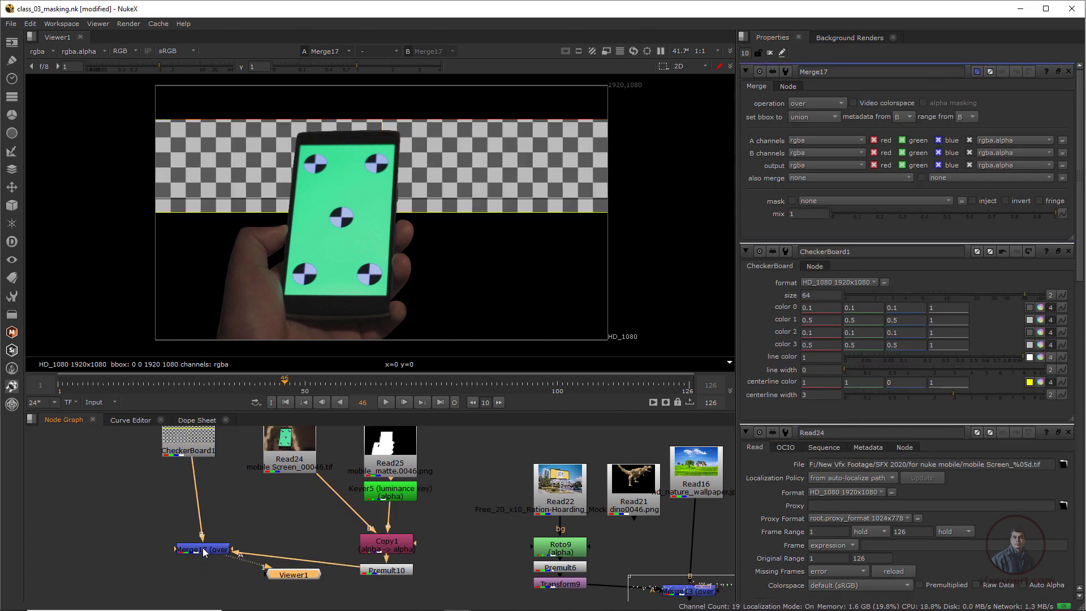
Display the Read22 billboard photo in the viewer and inspect it.
click(410, 449)
key(1)
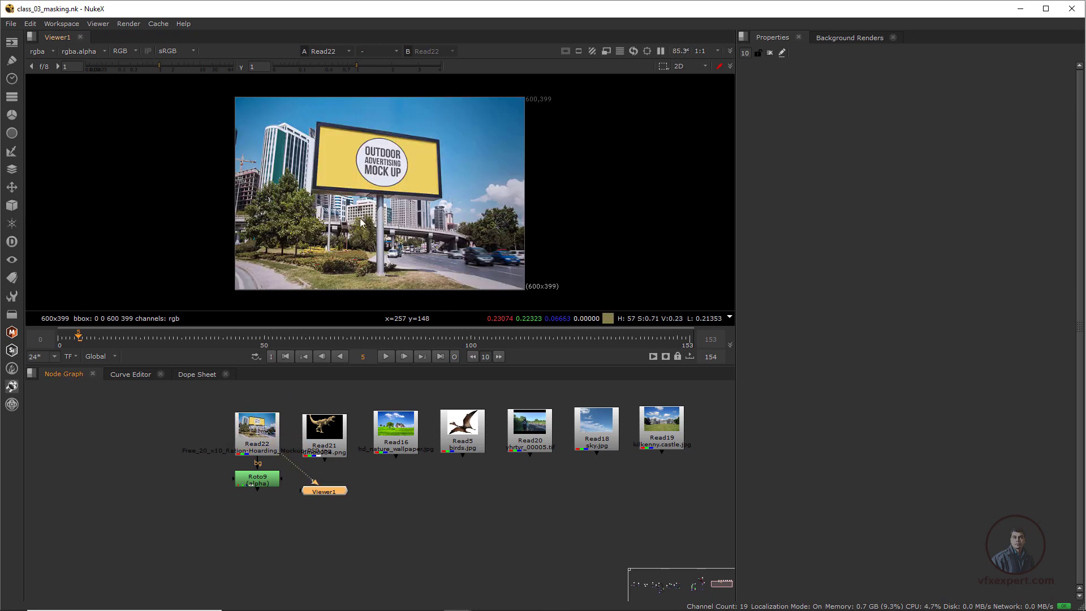
scroll(361, 206, up, 1)
scroll(360, 207, down, 1)
Open the Roto9 node's properties, view its output, and select the Bezier1 shape outlining the billboard.
drag(269, 483, 269, 488)
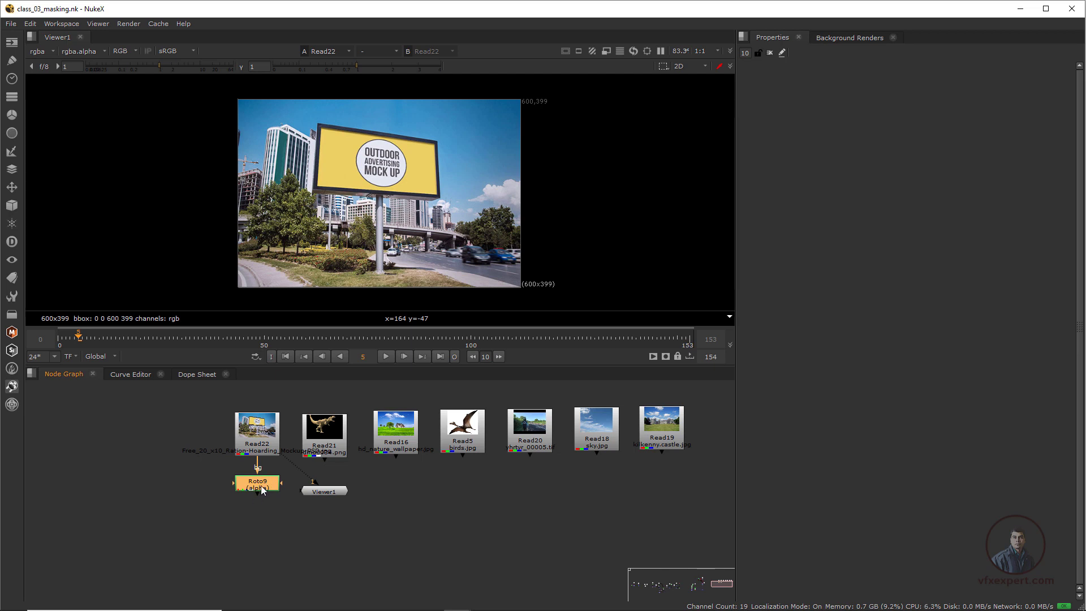
double_click(261, 488)
key(1)
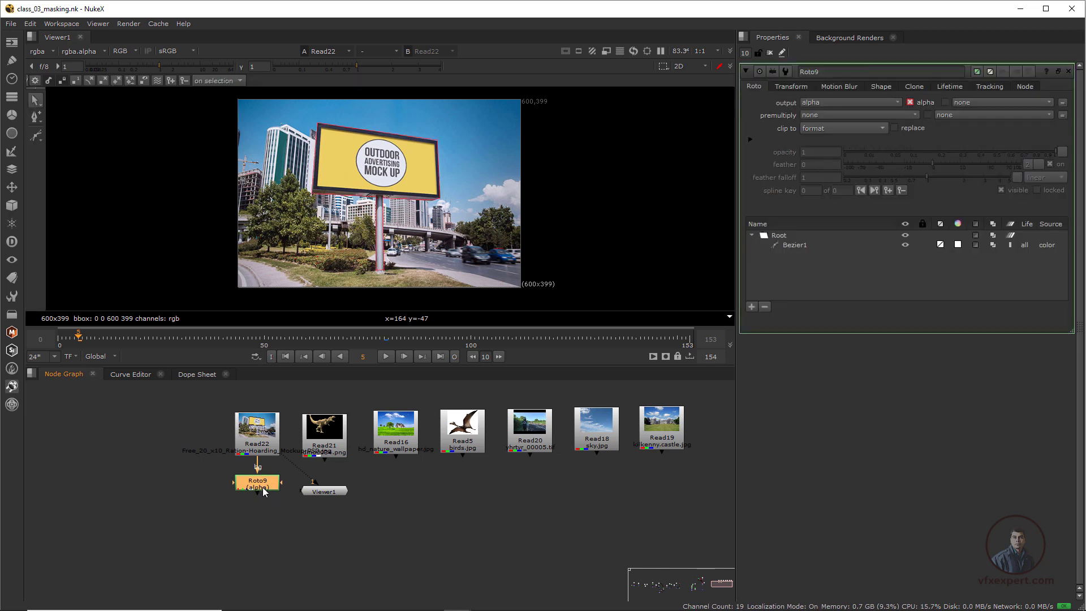
click(394, 133)
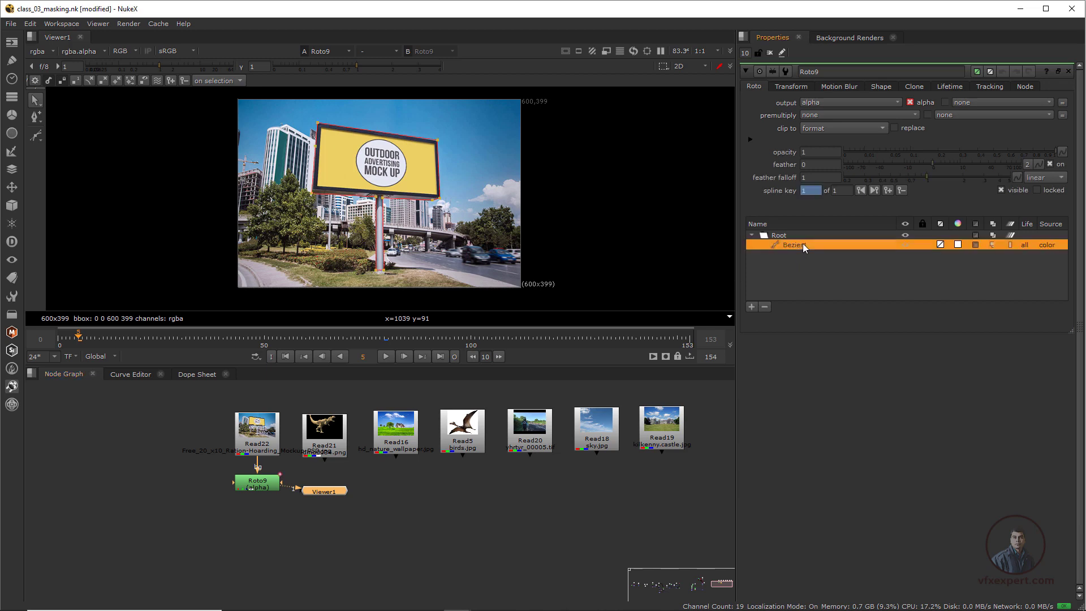
scroll(365, 107, up, 2)
scroll(432, 241, down, 2)
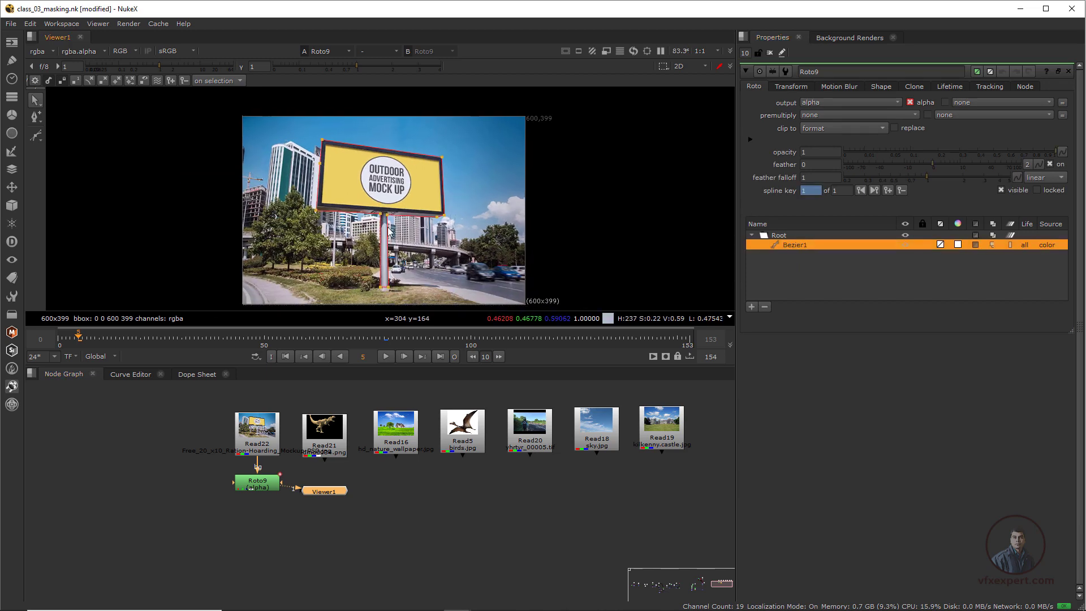
Compare the alpha channel of the Read22 billboard photo with the Roto9 output's alpha, and return the viewer to colour.
click(264, 434)
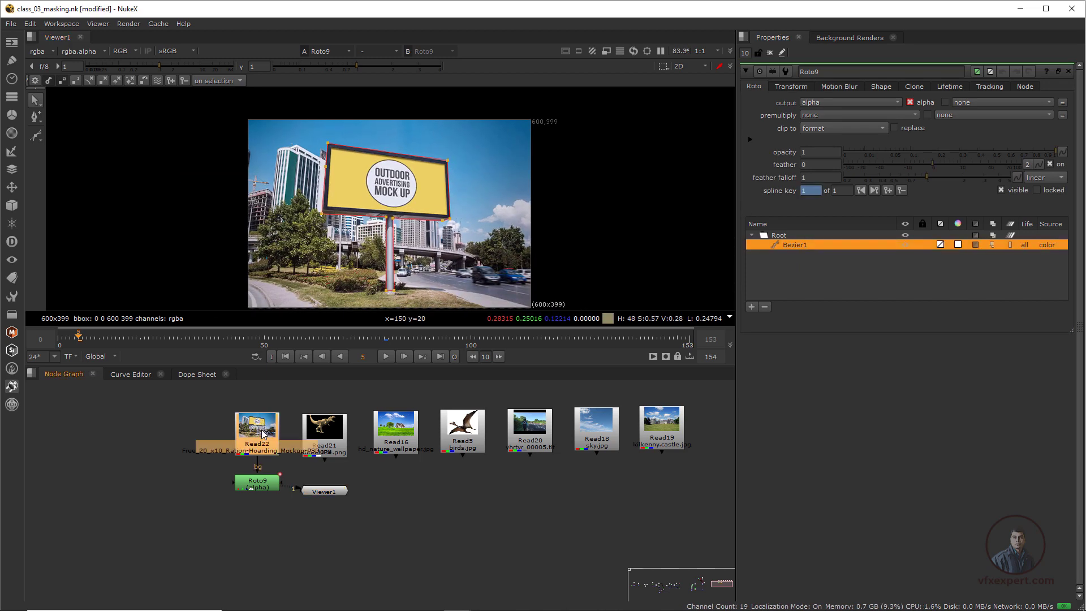
key(1)
key(a)
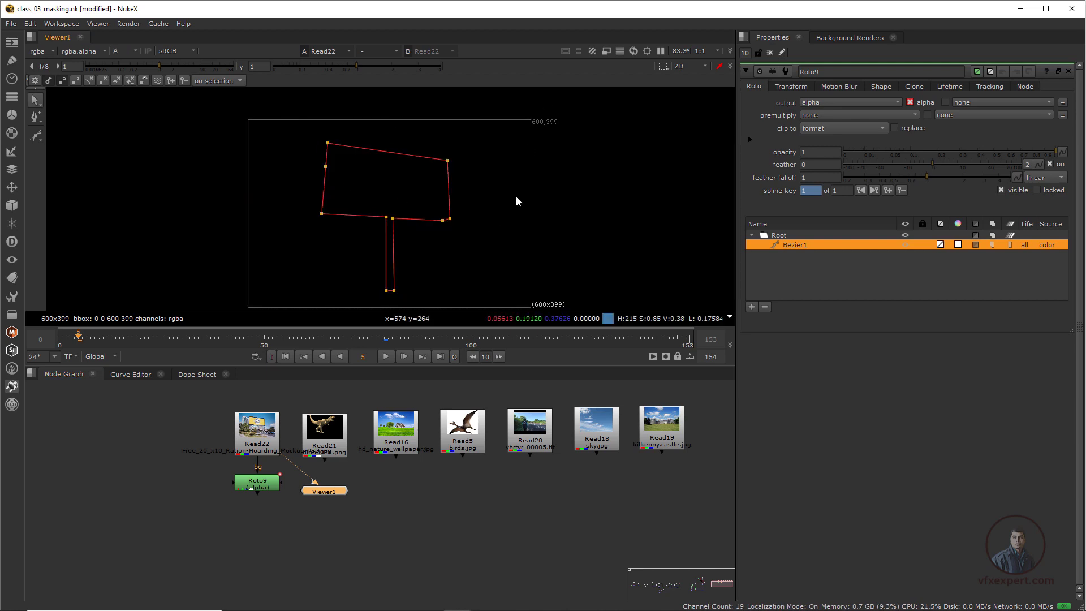
click(263, 487)
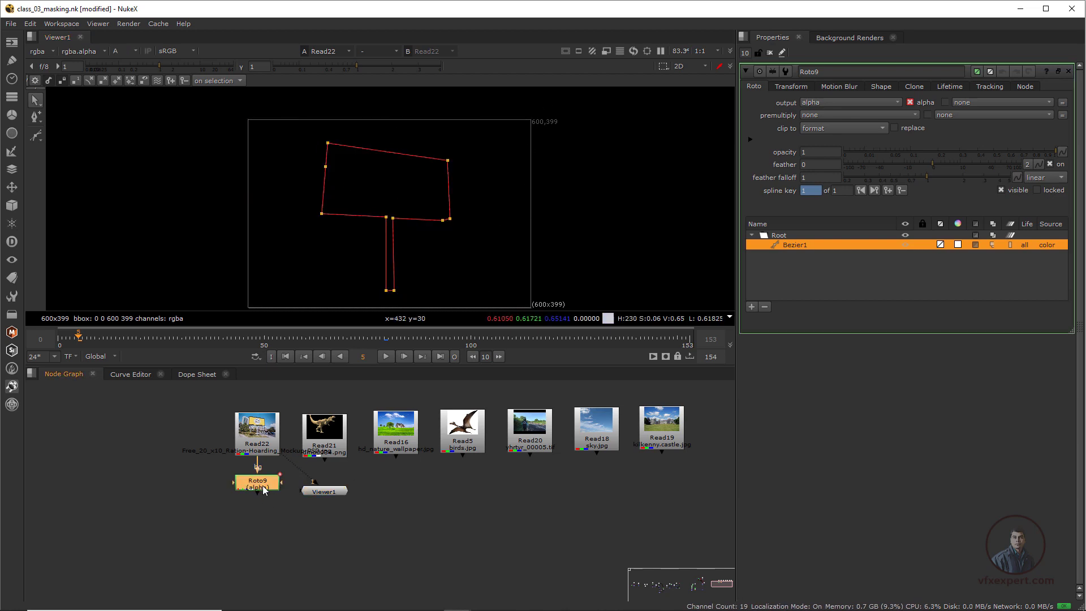
key(1)
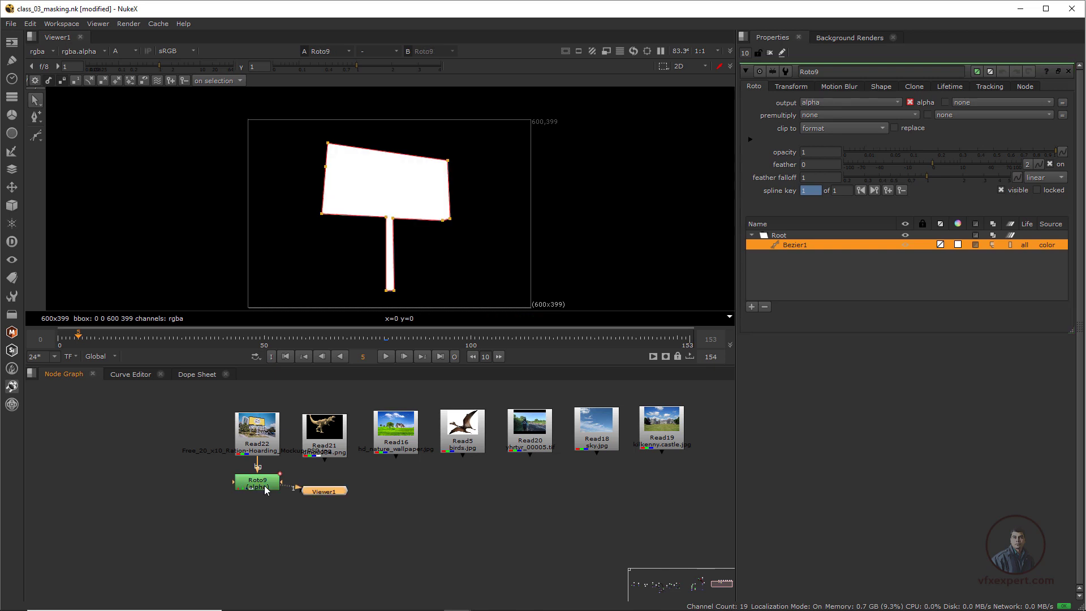
click(531, 173)
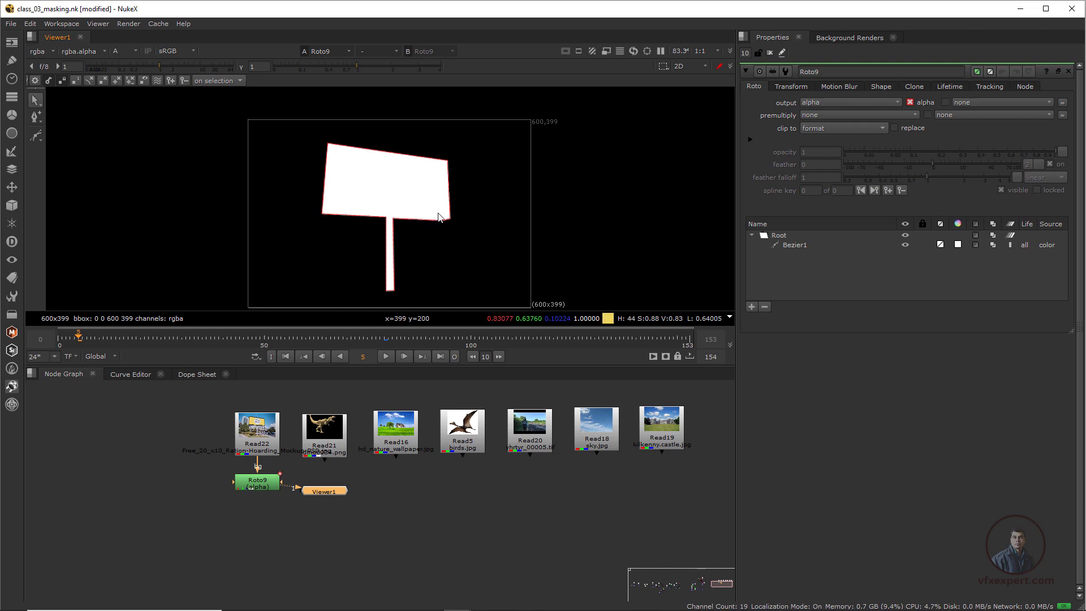
key(a)
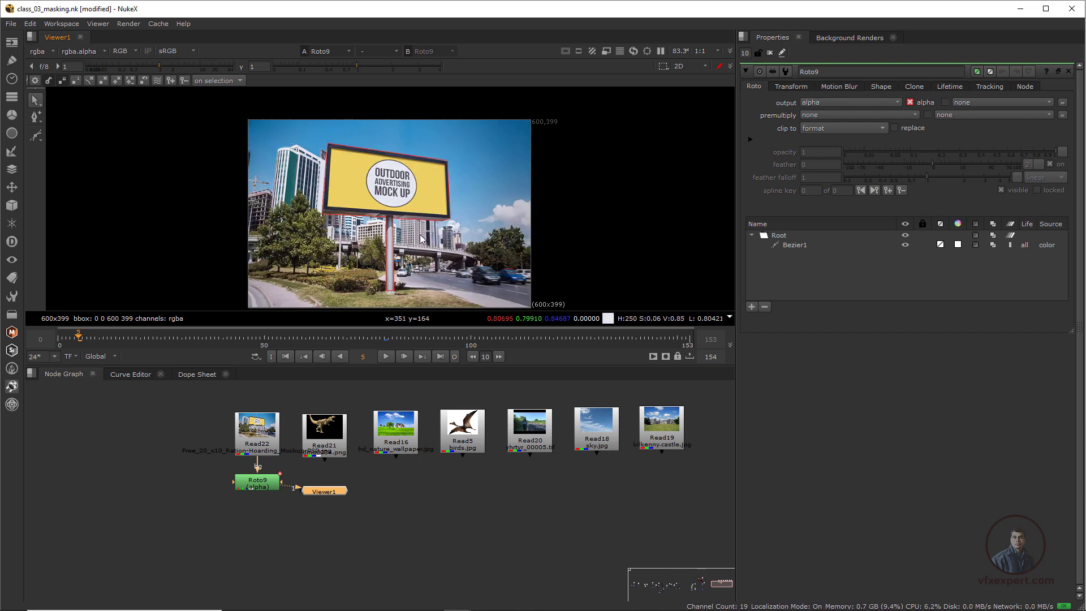
Place Viewer1 below Roto9 and insert a Premult node between them to cut out the billboard.
drag(330, 494, 261, 521)
click(265, 488)
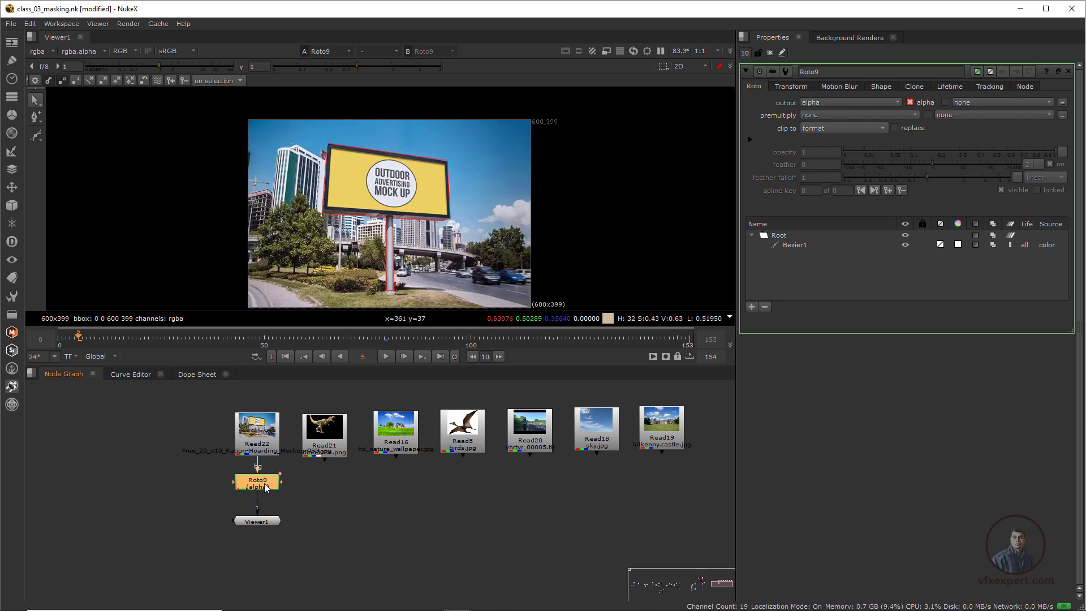
key(Tab)
text(p)
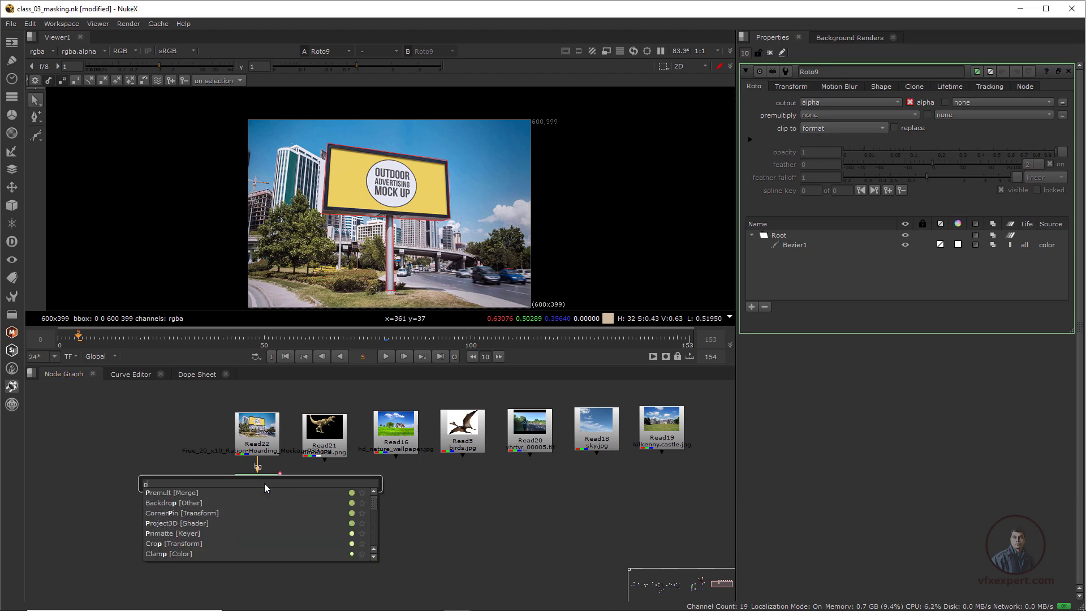
text(remu)
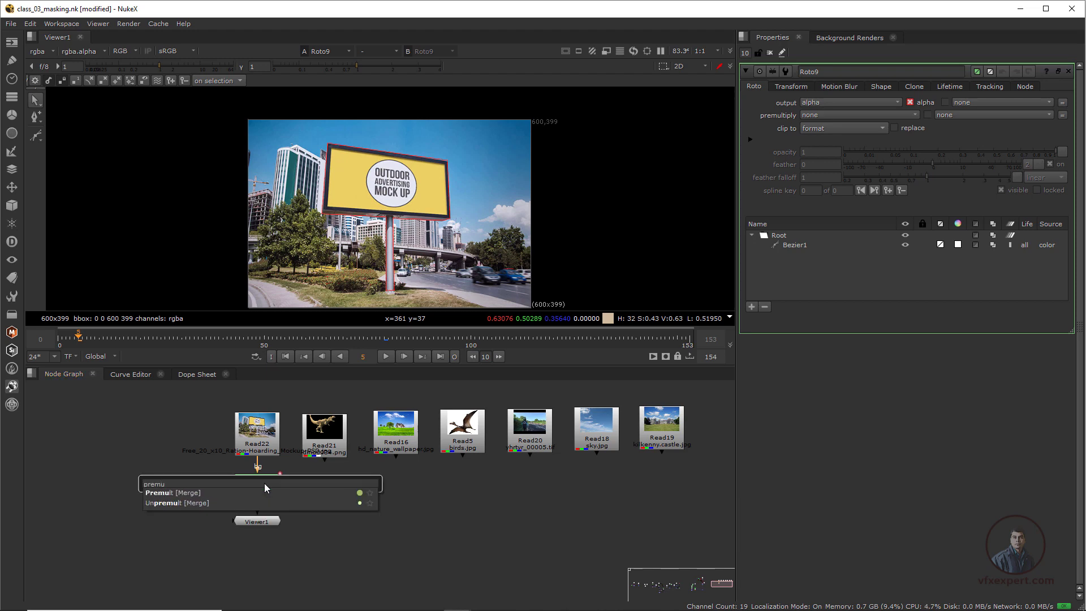
click(162, 493)
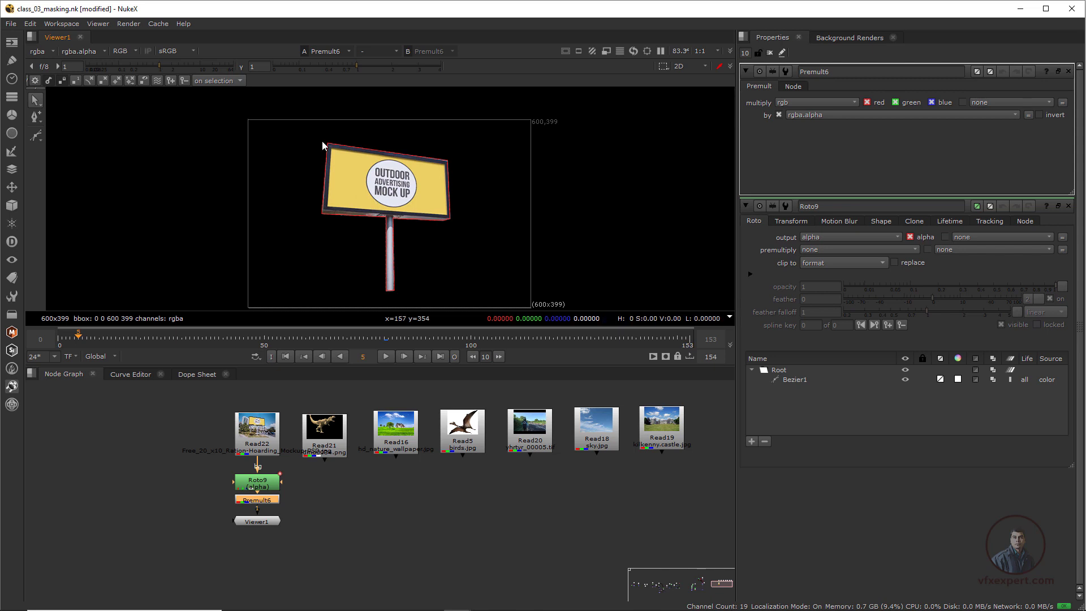
Merge the premultiplied billboard as A over the Read16 nature wallpaper as B, and view the composite.
click(368, 526)
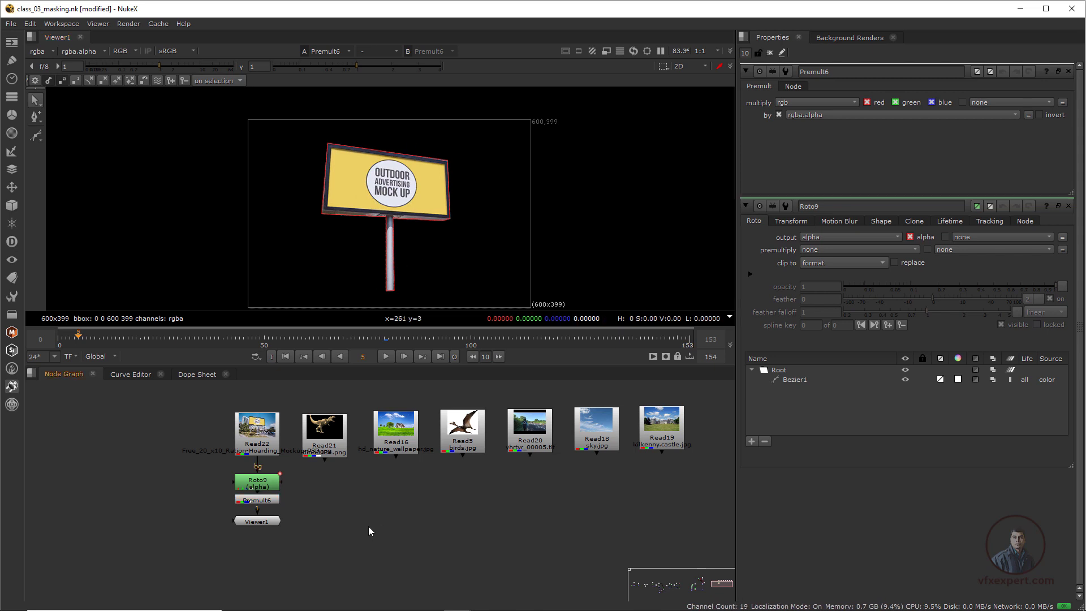
key(m)
drag(370, 508, 389, 447)
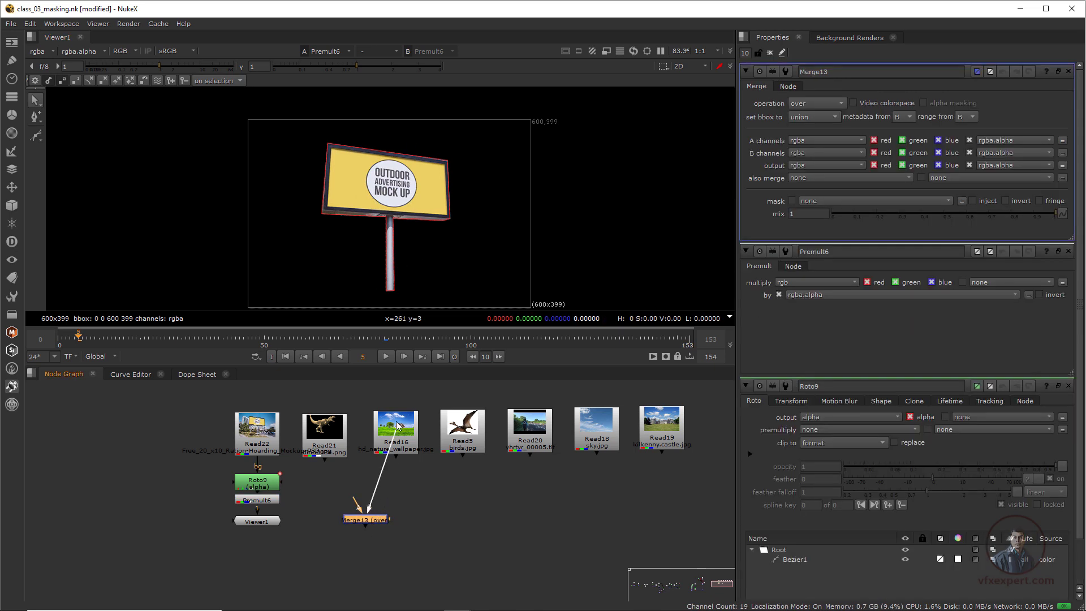
drag(355, 505, 257, 498)
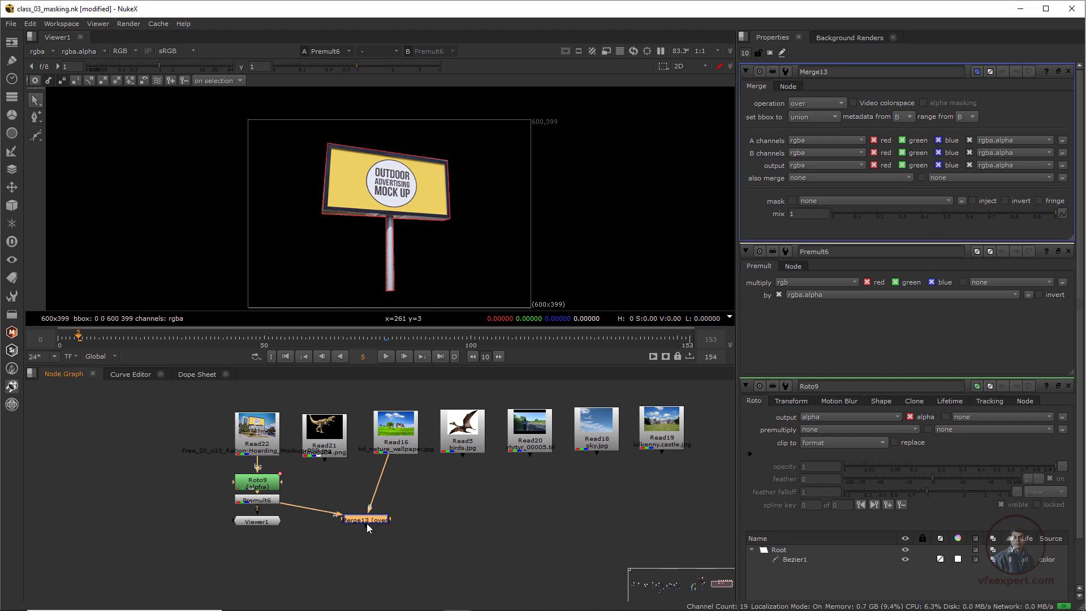
key(1)
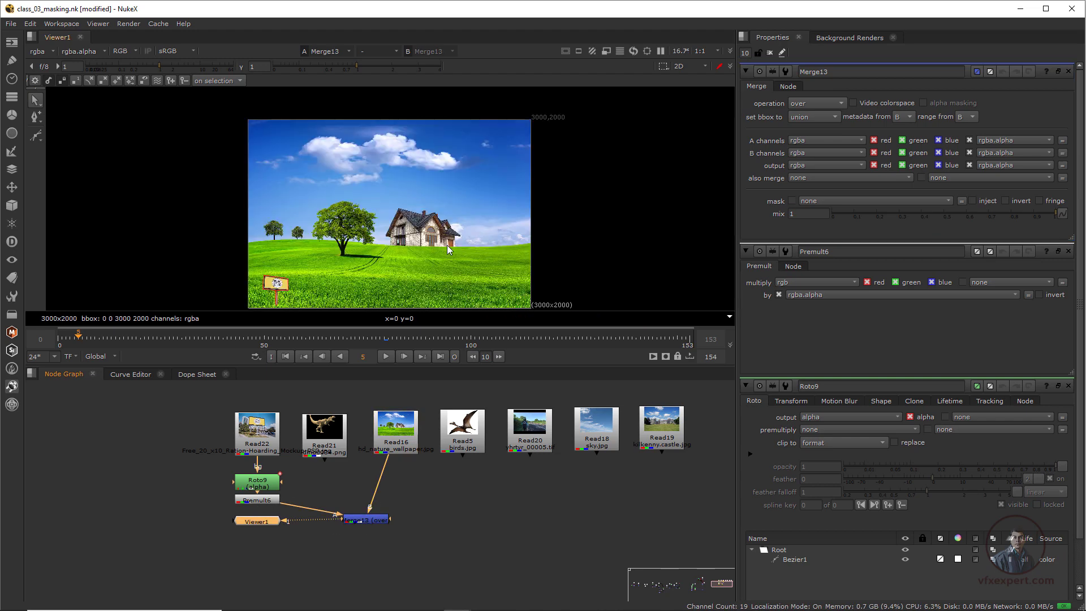
Add a Transform after Premult6, moving the billboard to x 270, y 400 and scaling it to about 2.19, and close all node properties.
click(258, 500)
key(t)
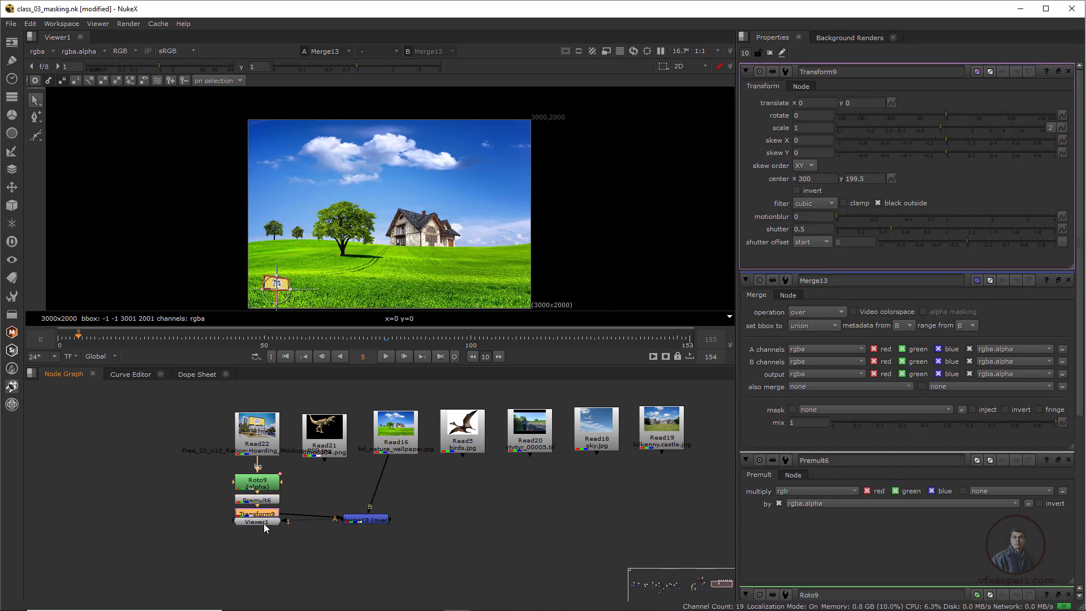
drag(264, 523, 289, 562)
click(268, 516)
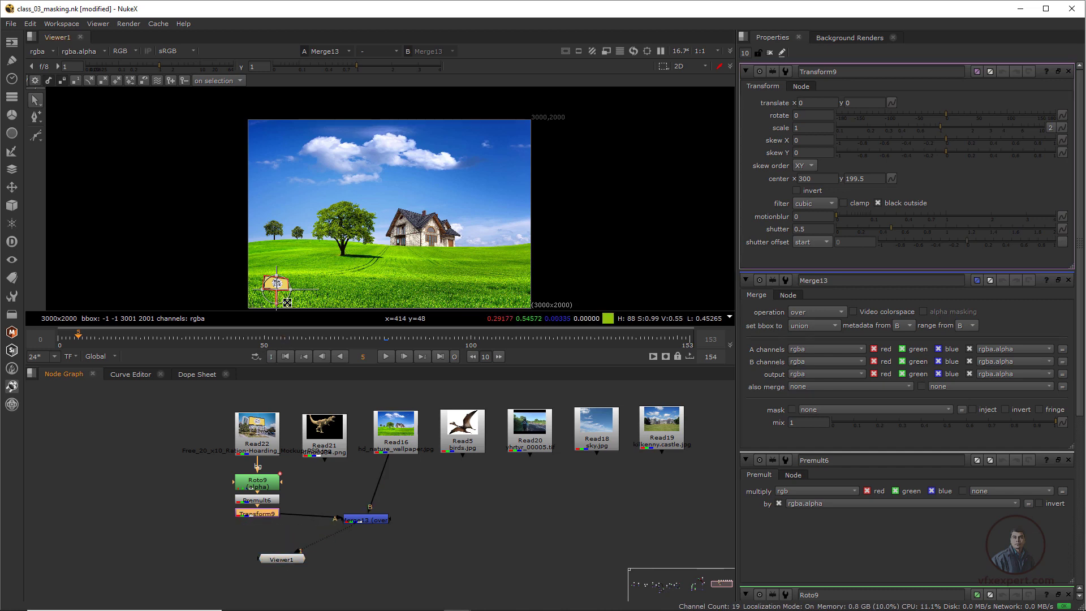
drag(287, 300, 302, 252)
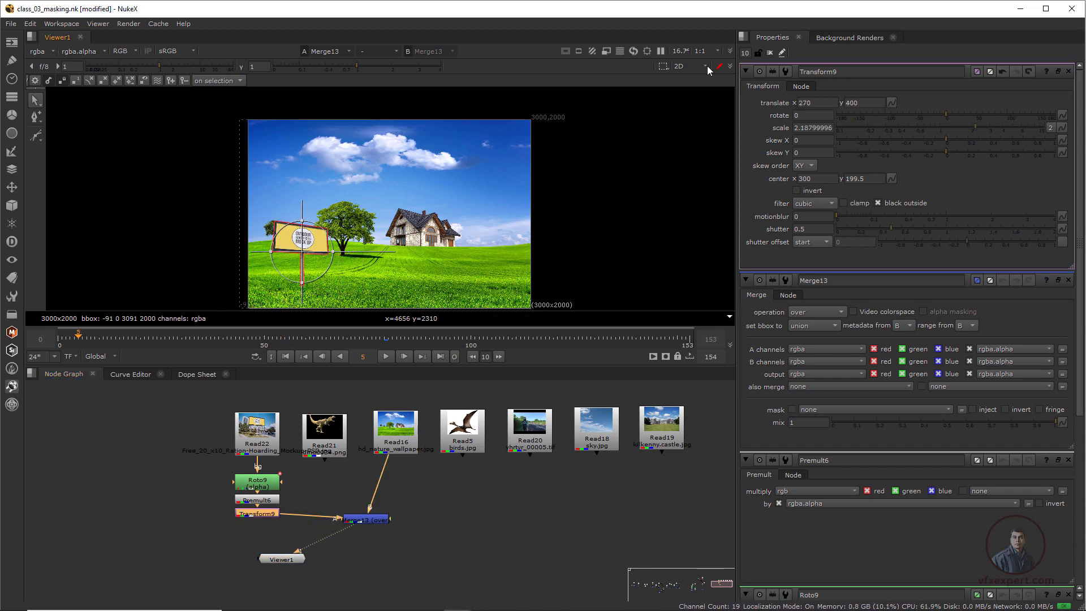
click(770, 53)
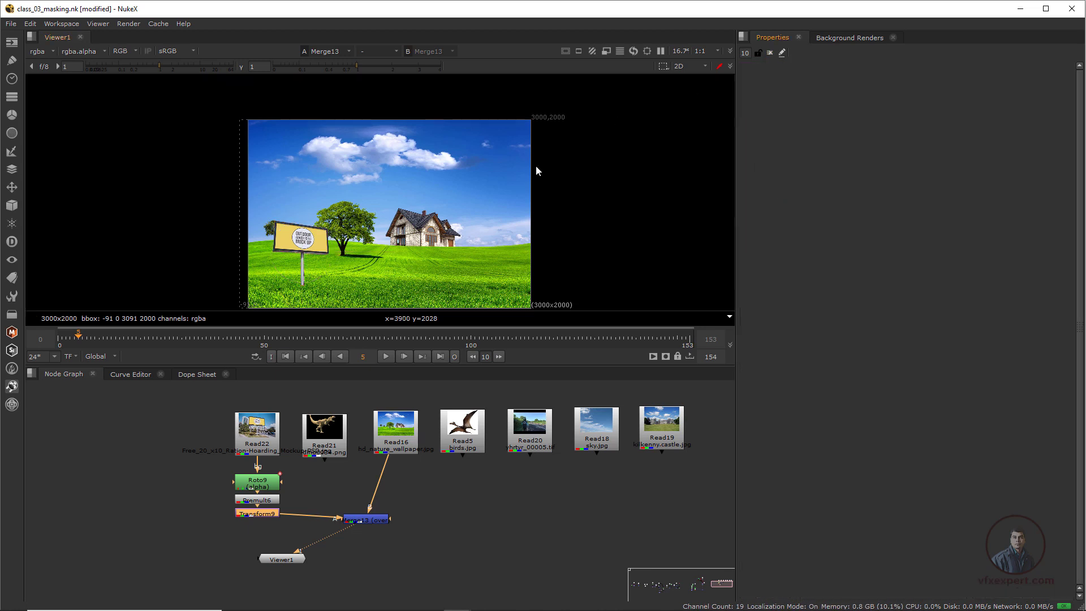
Display the Read5 birds.jpg image in the viewer and inspect it.
click(450, 460)
click(461, 436)
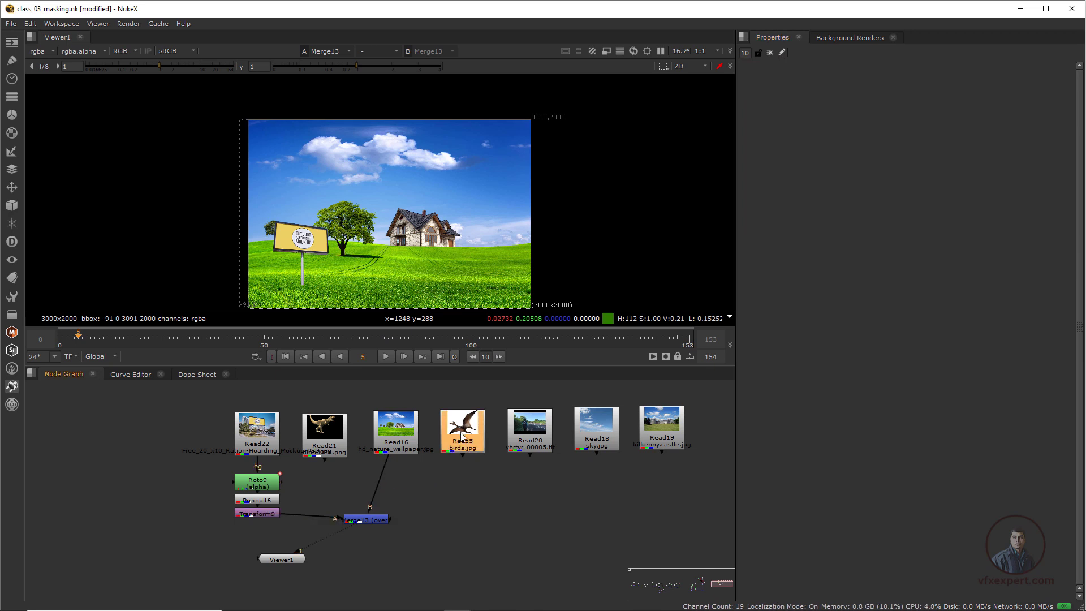
key(1)
scroll(386, 226, down, 2)
scroll(396, 252, up, 3)
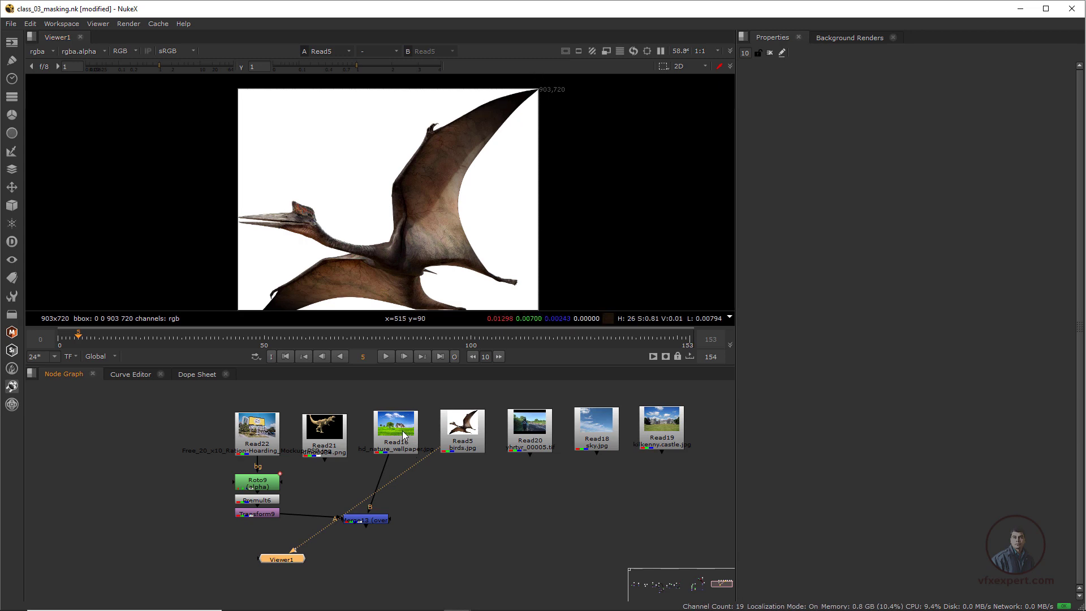
Display the Read16 nature wallpaper in the viewer and examine the trees, house and sky up close.
drag(403, 434, 392, 423)
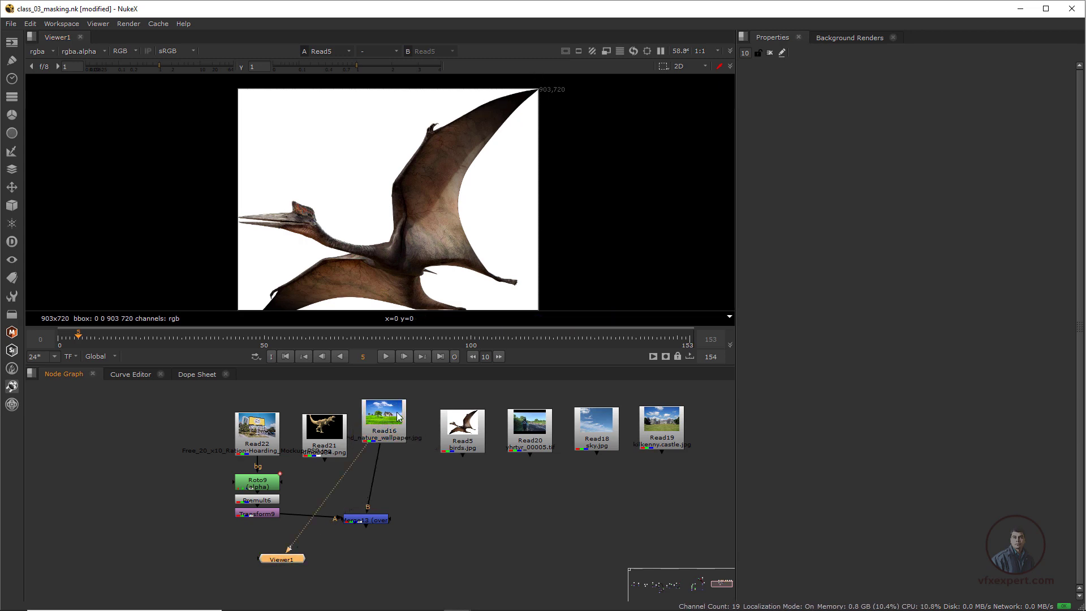
scroll(280, 247, up, 4)
scroll(484, 170, down, 2)
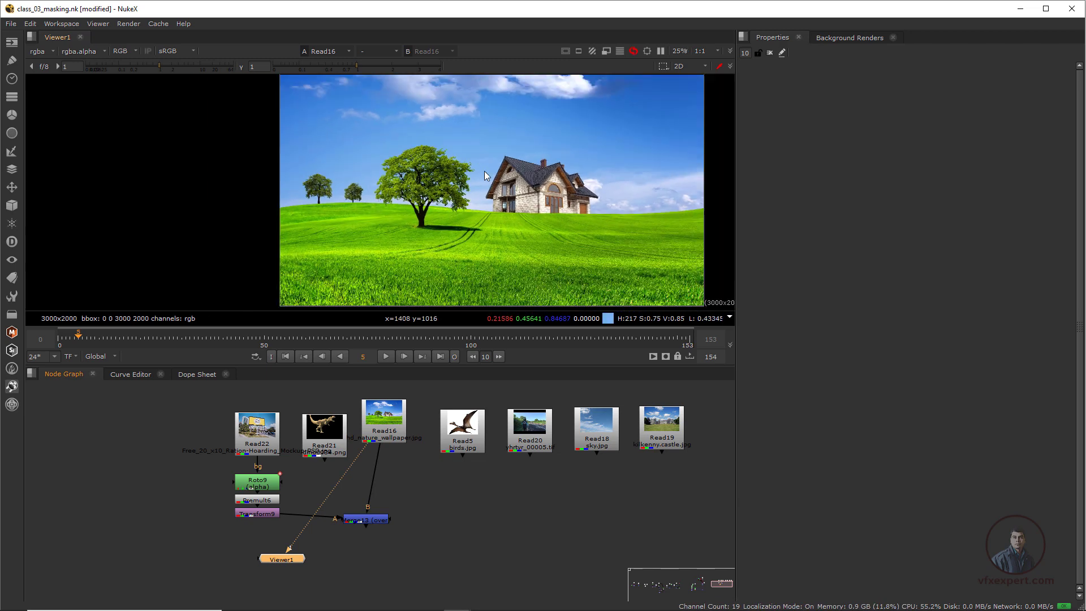
scroll(484, 171, down, 1)
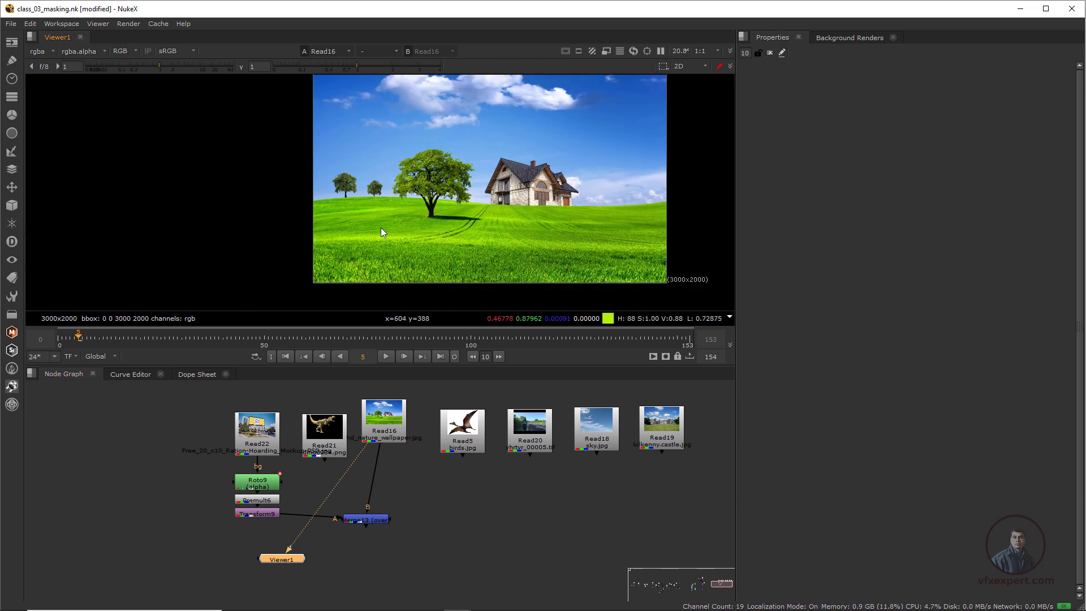
scroll(374, 223, up, 3)
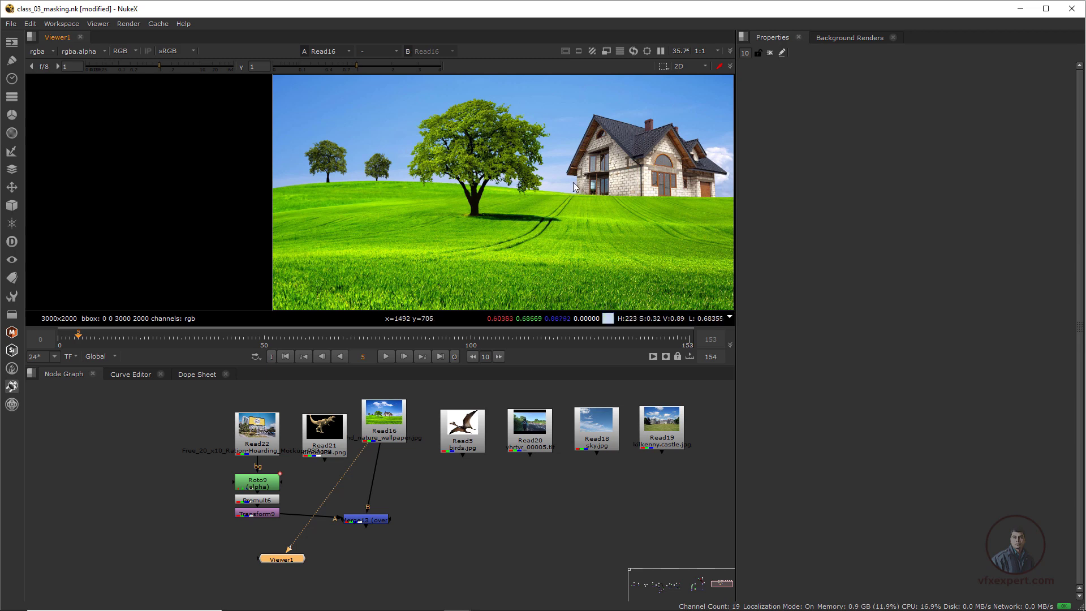
scroll(483, 226, down, 2)
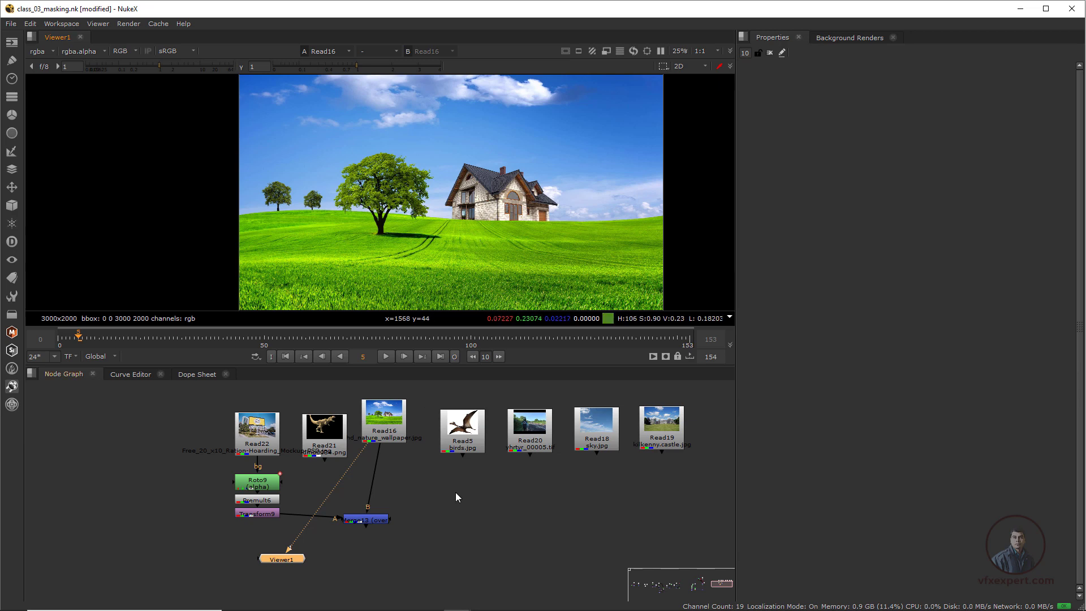
Move the Read5 birds node to the far end of the image row and view the Read20 runner footage.
drag(463, 434, 462, 431)
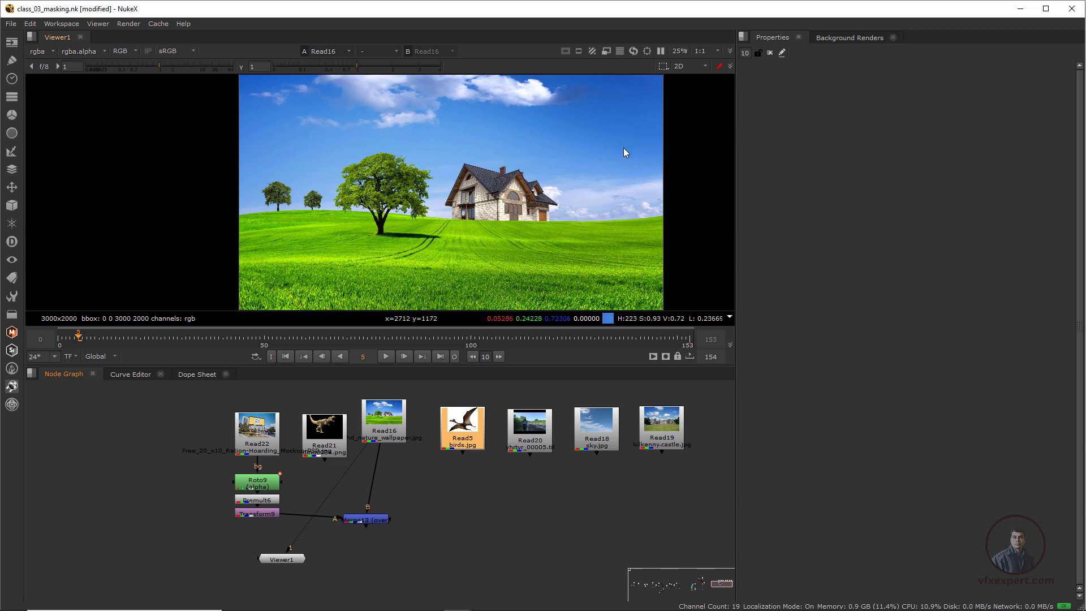
drag(461, 437, 713, 433)
click(528, 430)
key(1)
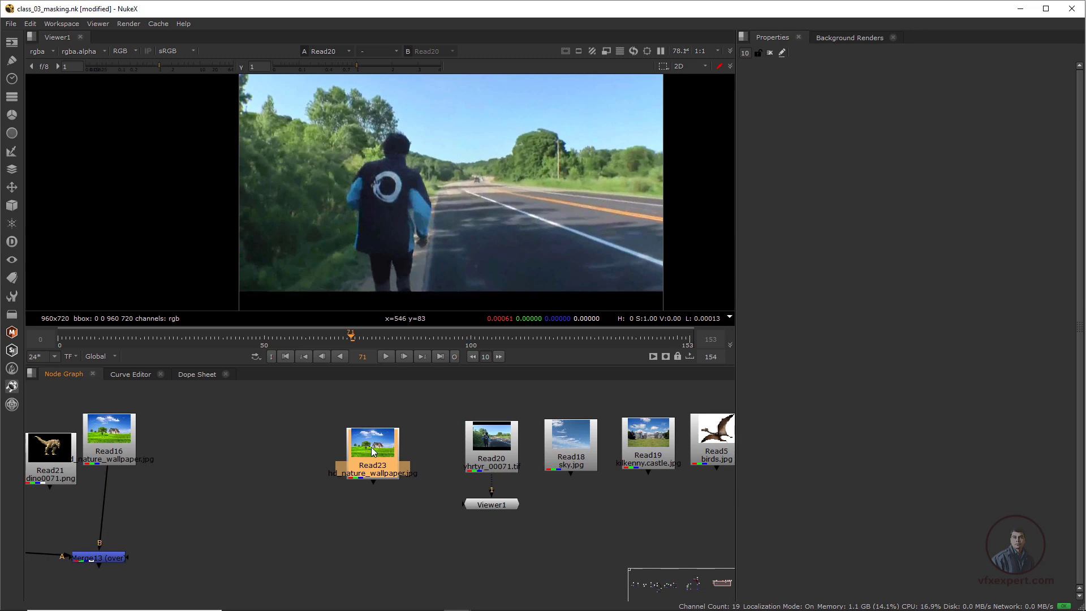
View the Read23 copy of the nature wallpaper, inspect its sky, and place Viewer1 directly beneath the node.
key(1)
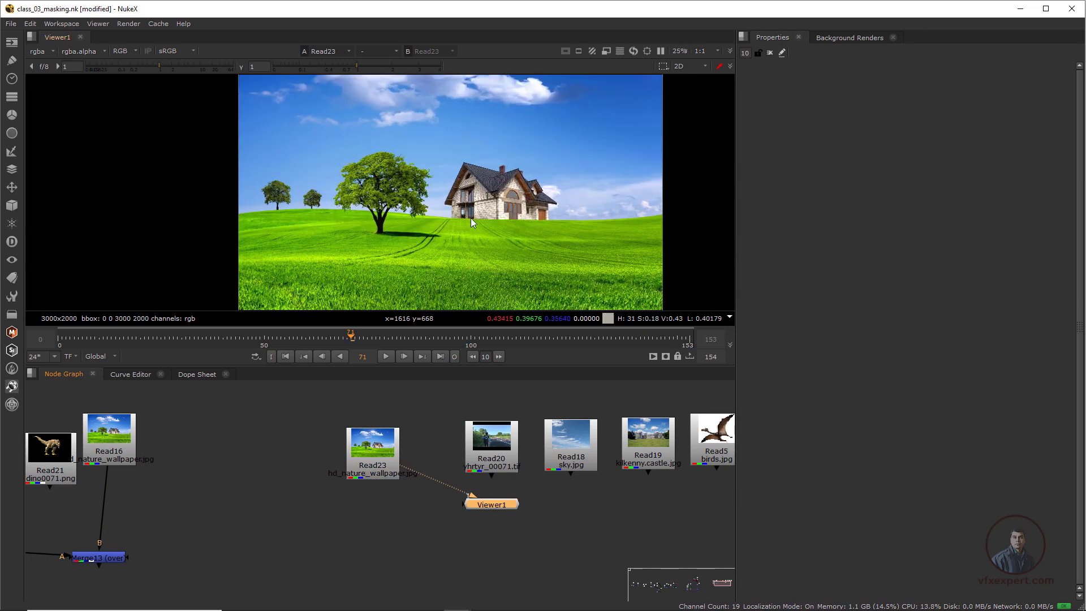
middle_drag(470, 219, 469, 258)
scroll(452, 229, down, 1)
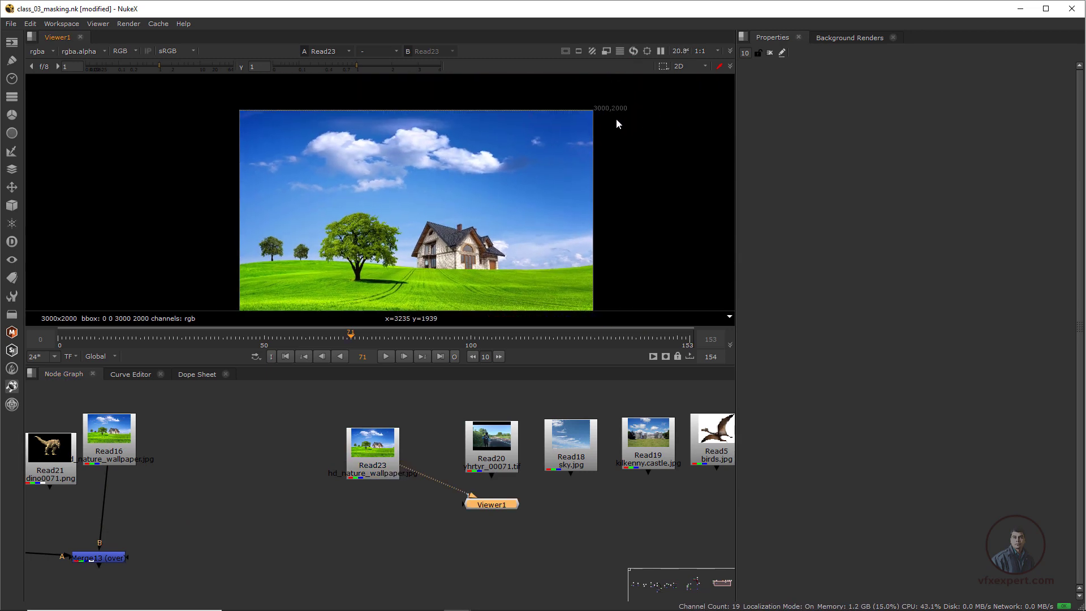
scroll(616, 120, up, 1)
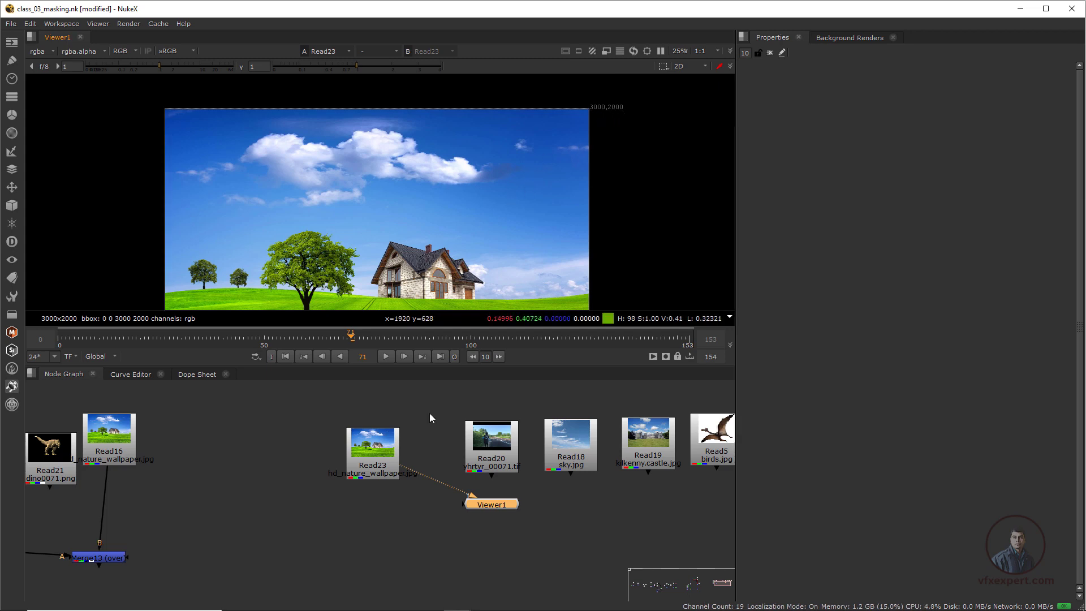
drag(492, 506, 372, 528)
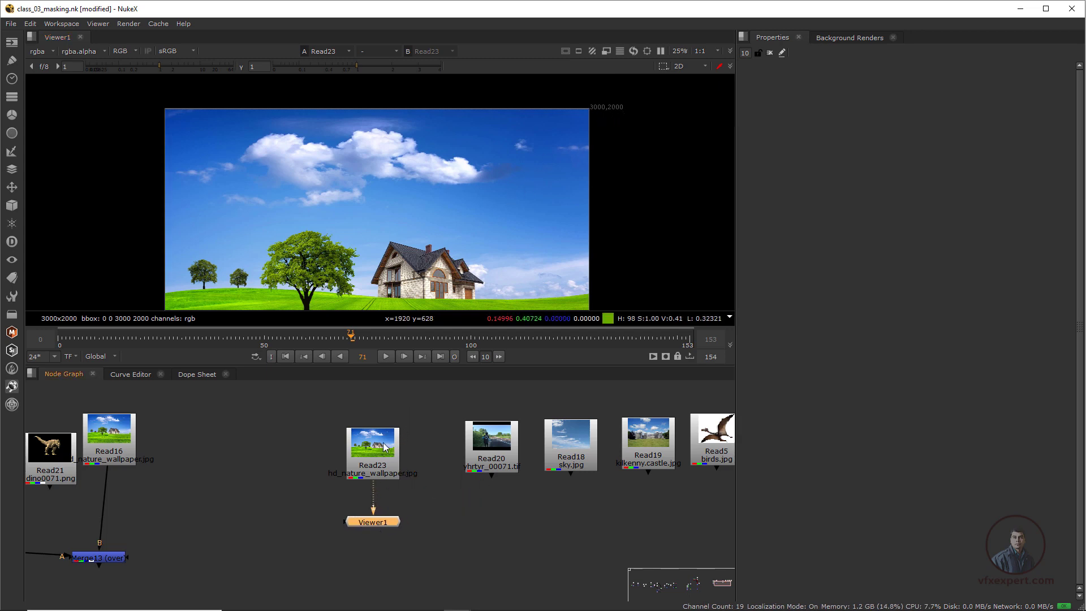
Add a Reformat node below the Read23 wallpaper and set its output format to HD_1080 1920x1080.
drag(384, 447, 384, 435)
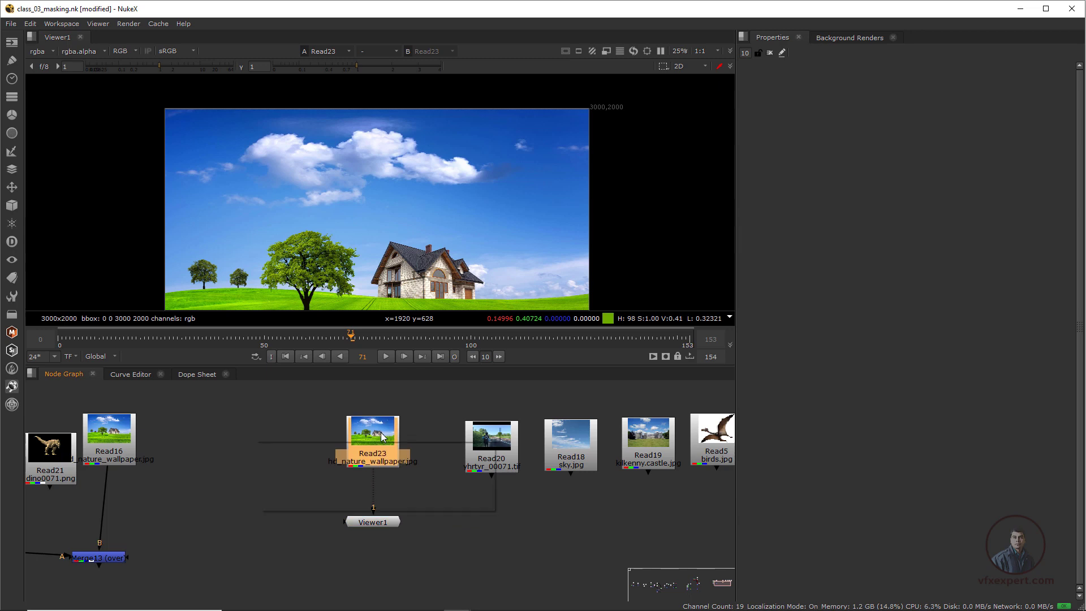
key(Tab)
text(refo)
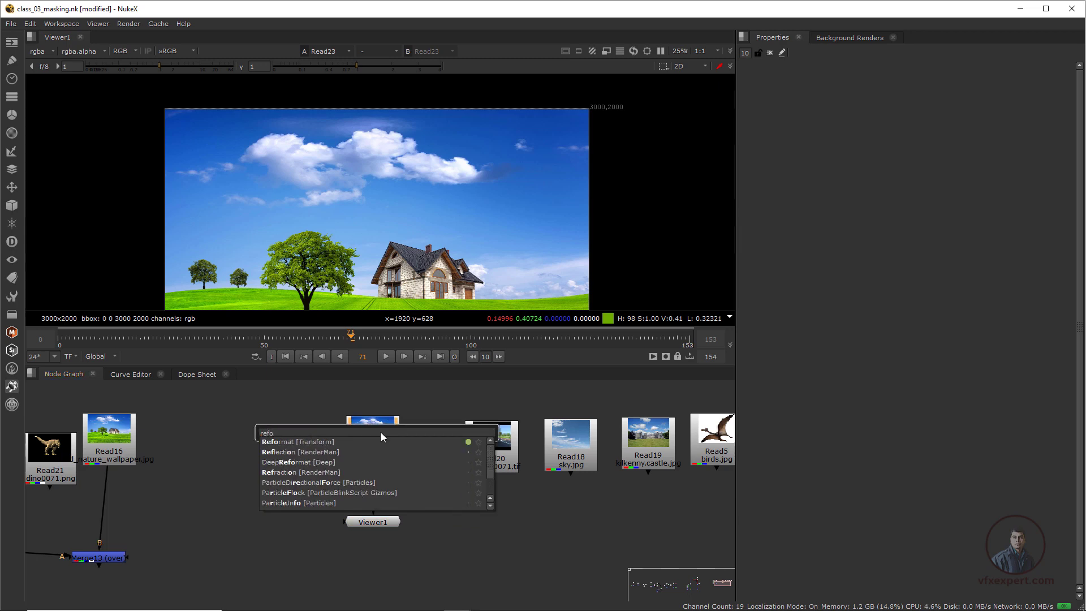
click(301, 442)
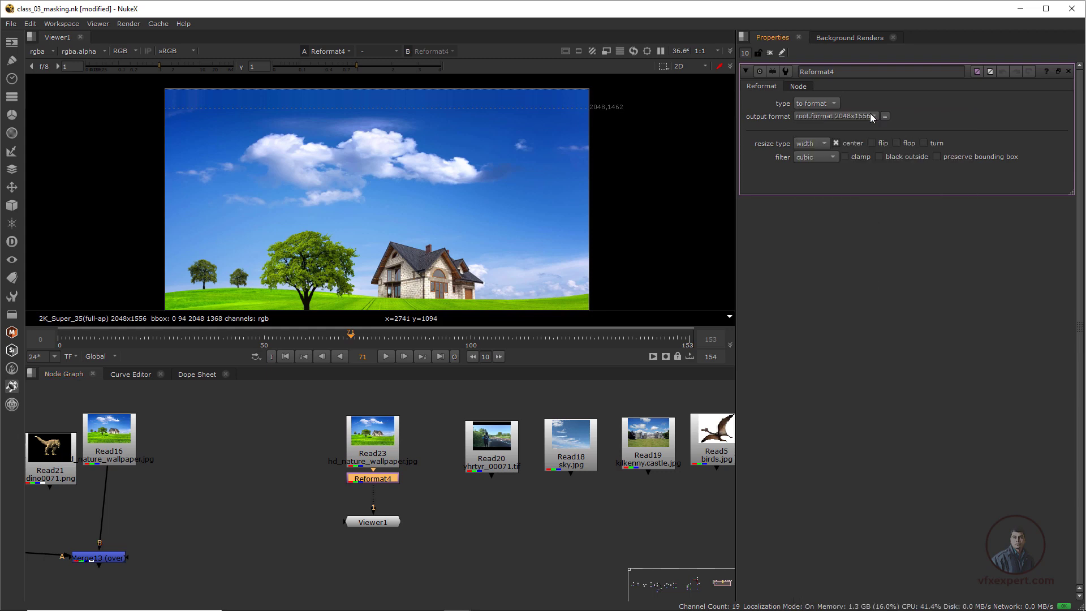
click(872, 117)
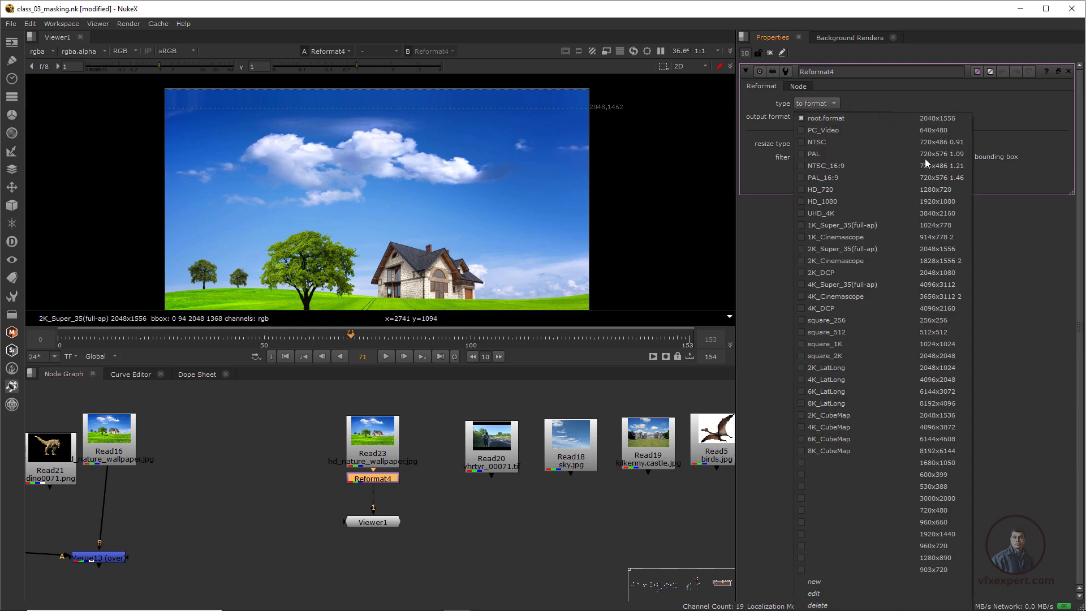
click(936, 202)
scroll(490, 243, down, 2)
scroll(474, 209, up, 2)
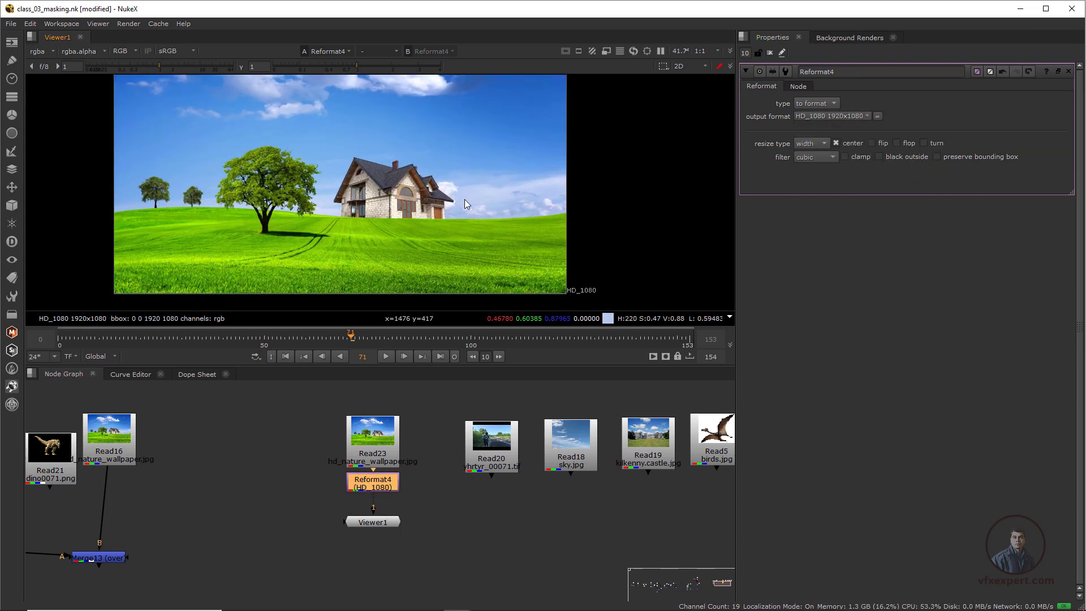
scroll(464, 199, down, 1)
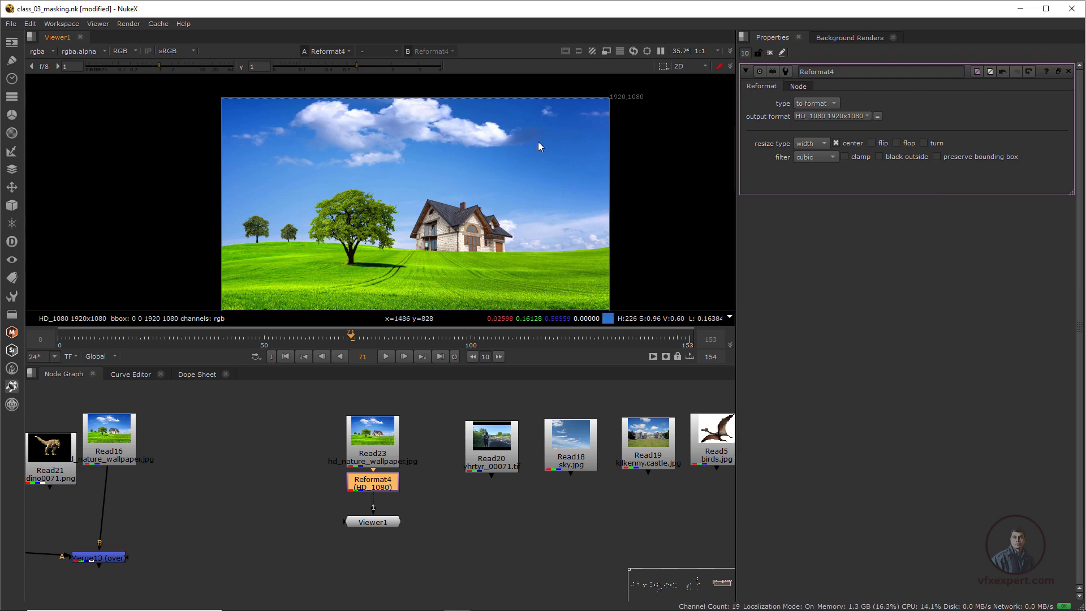
Move Viewer1 further down and insert a Keyer node after the Reformat4 node.
drag(378, 528, 374, 546)
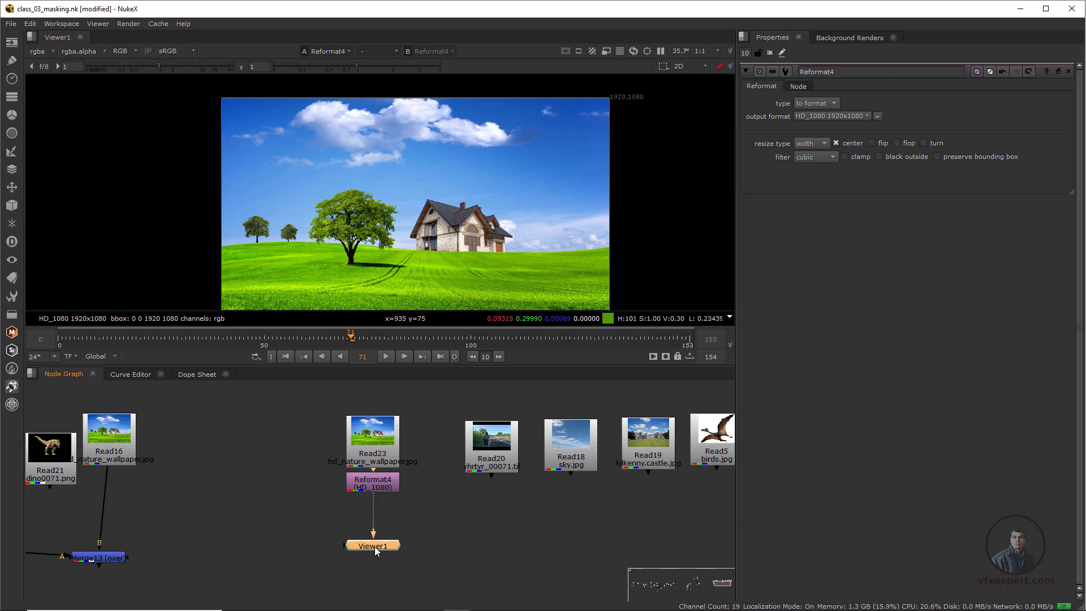
click(377, 484)
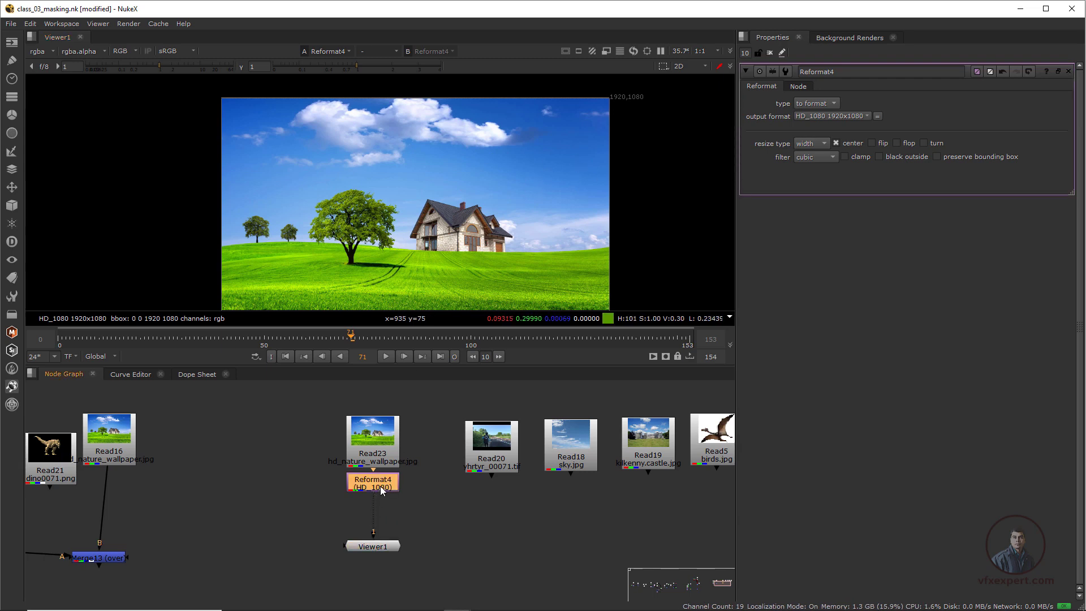
key(Tab)
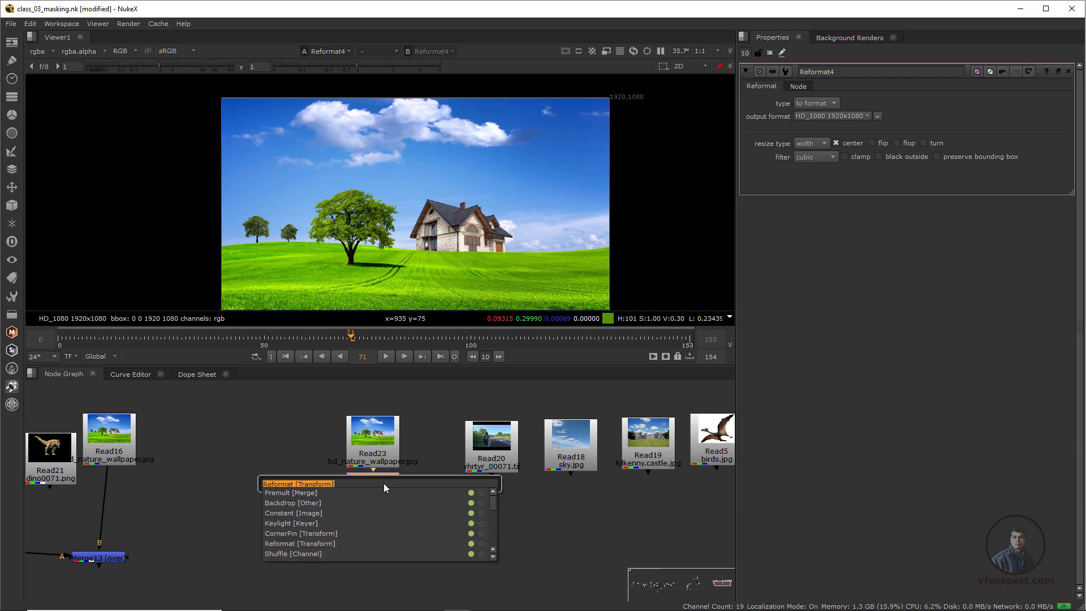
text(key)
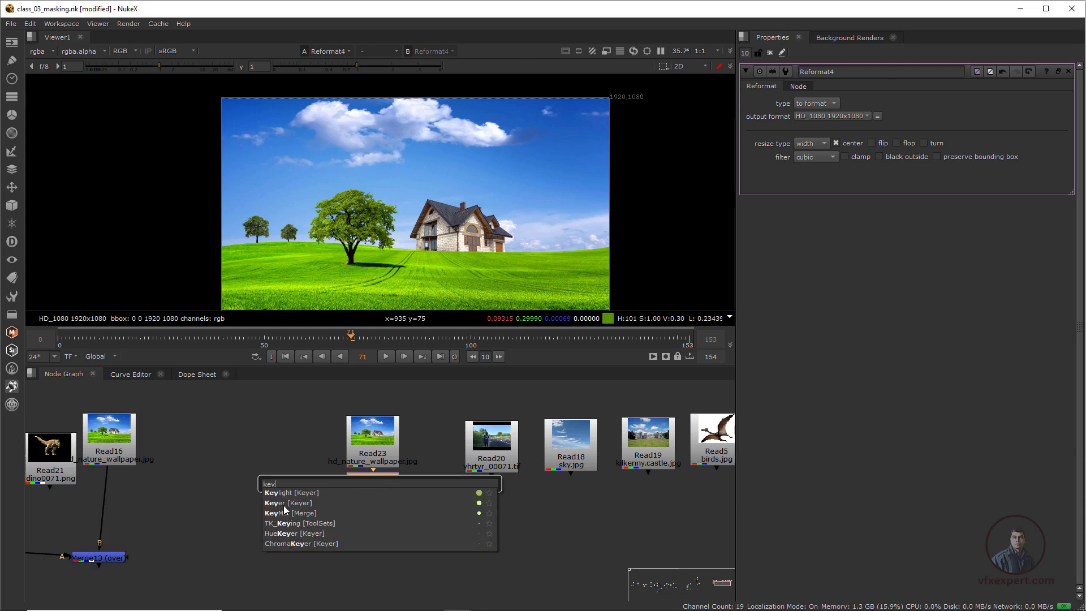
click(291, 504)
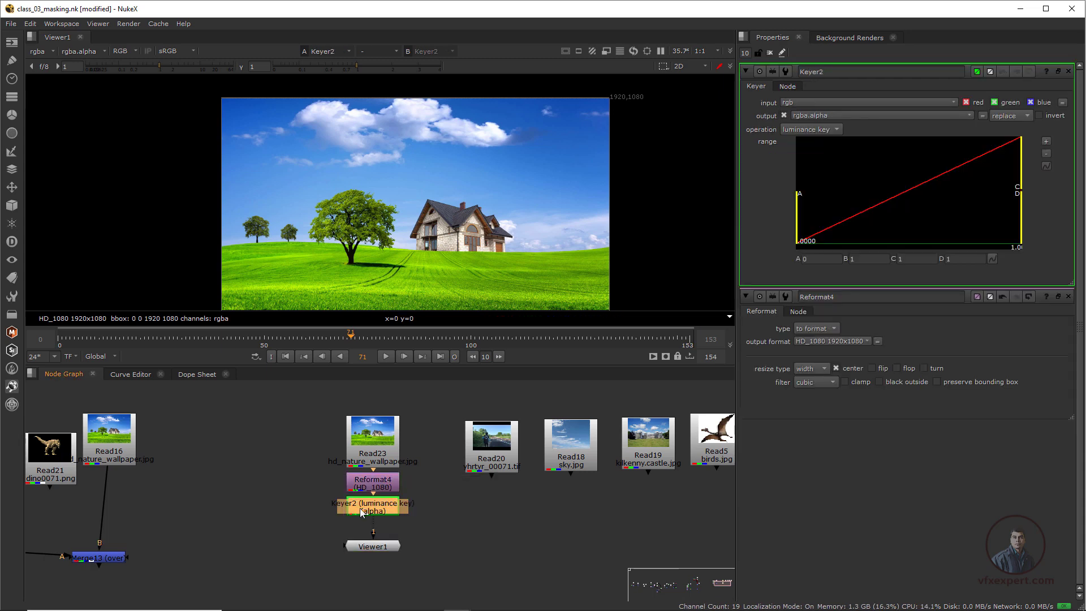
click(11, 152)
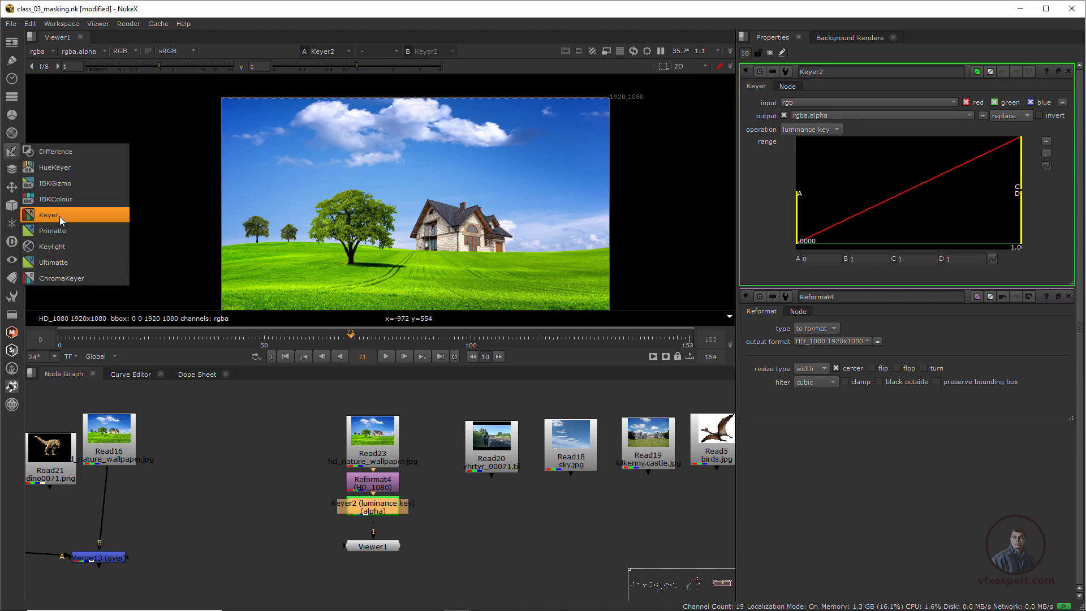
click(296, 517)
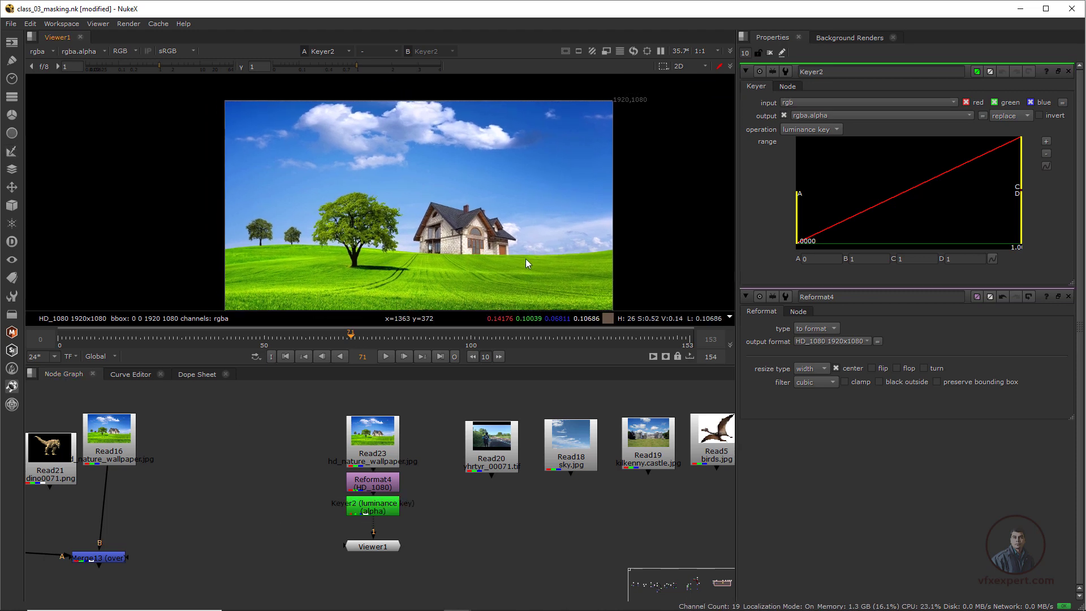
Compare the luminance key's alpha channel with the full-colour wallpaper image in the viewer.
middle_drag(525, 260, 517, 245)
key(a)
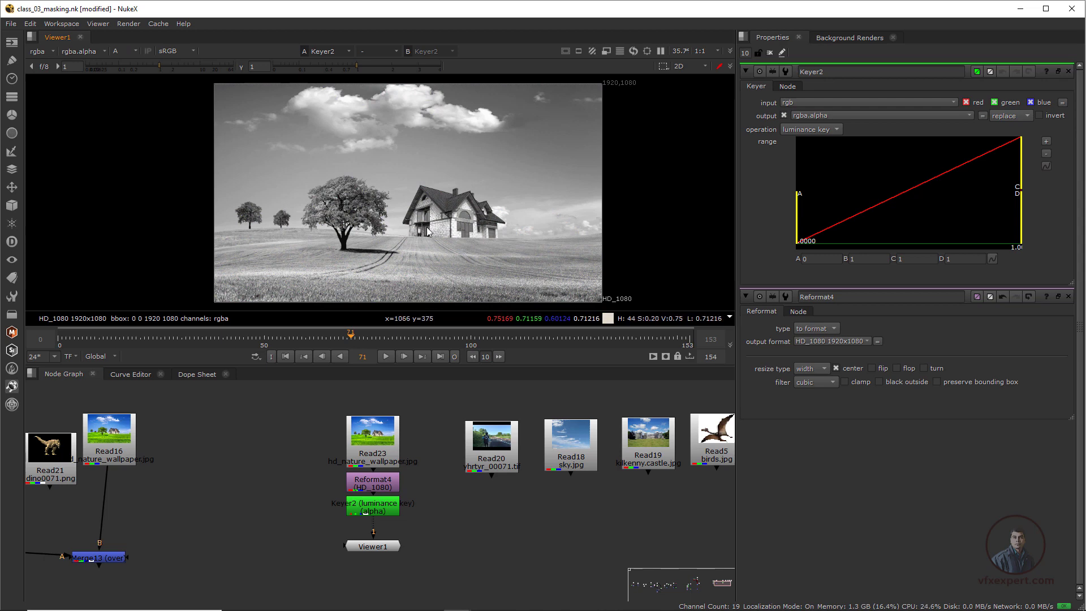
key(a)
key(a)
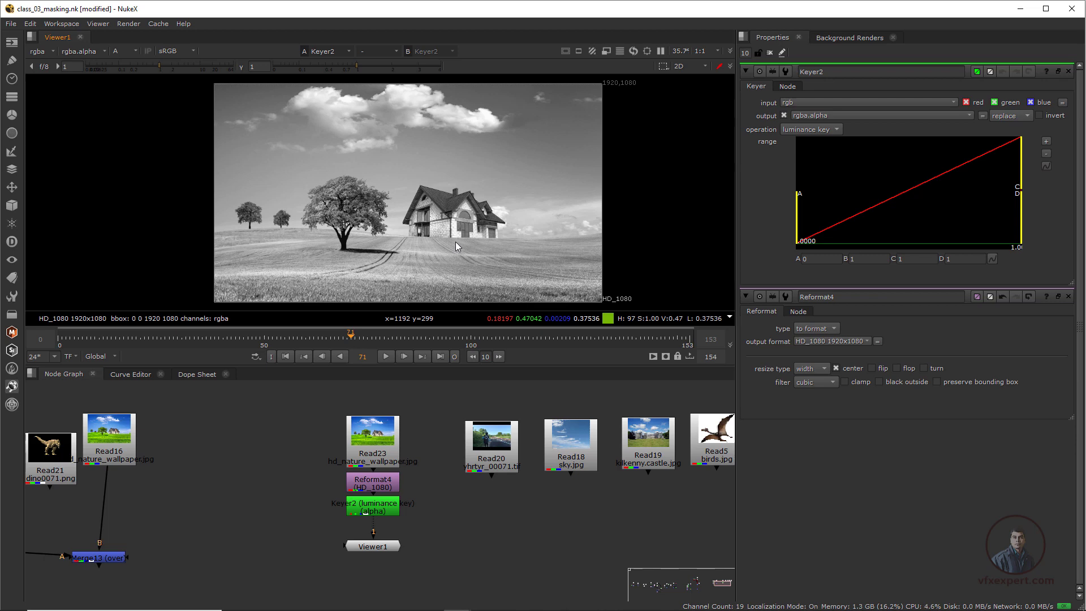
key(a)
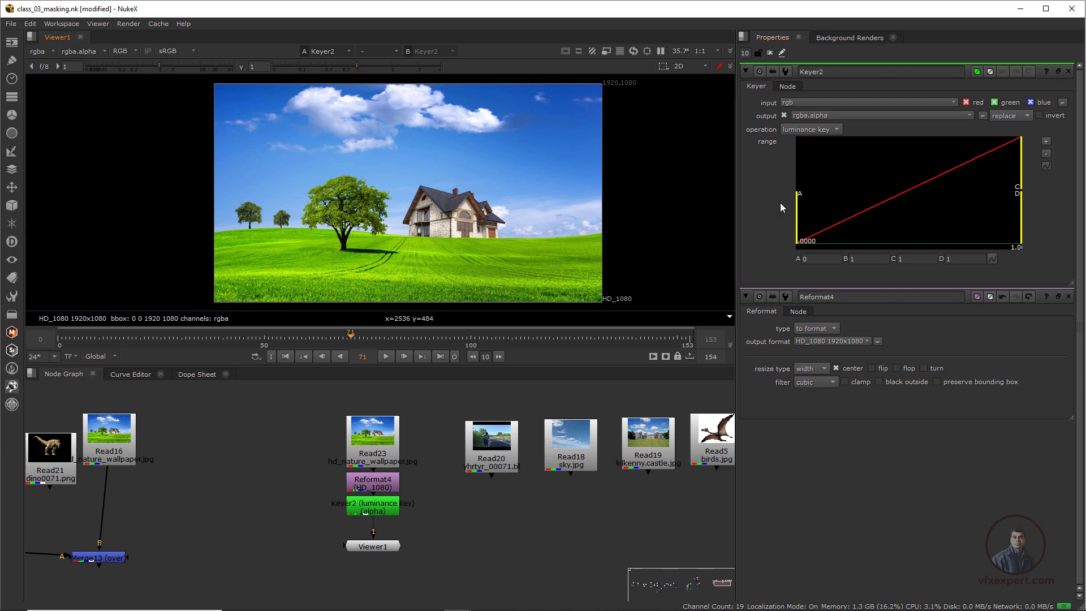
Review the Keyer's operation options and compare the wallpaper's red, green and blue channels in the viewer.
click(836, 130)
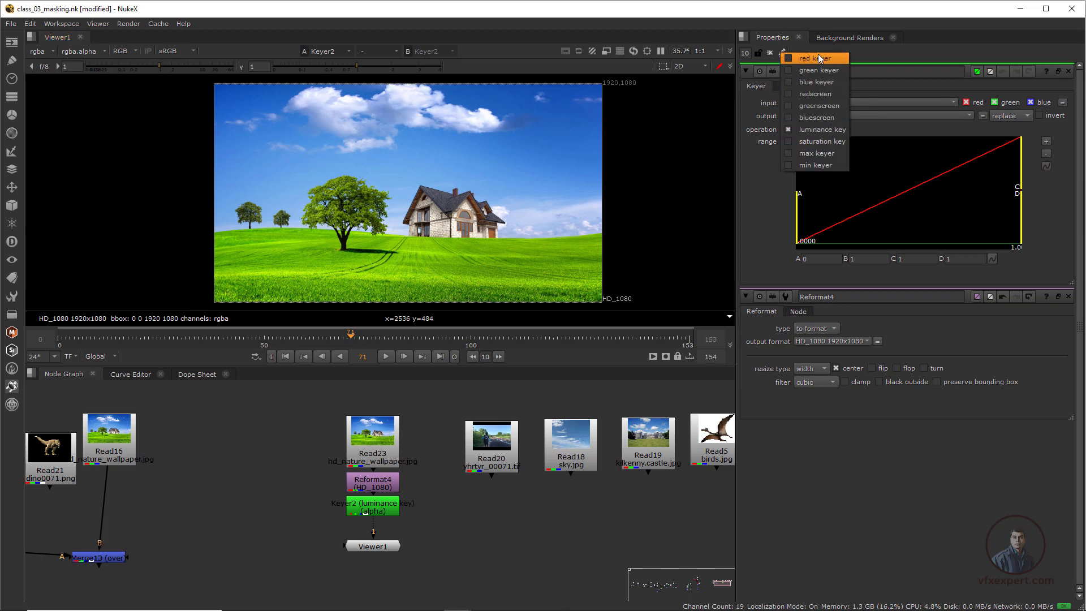
click(661, 167)
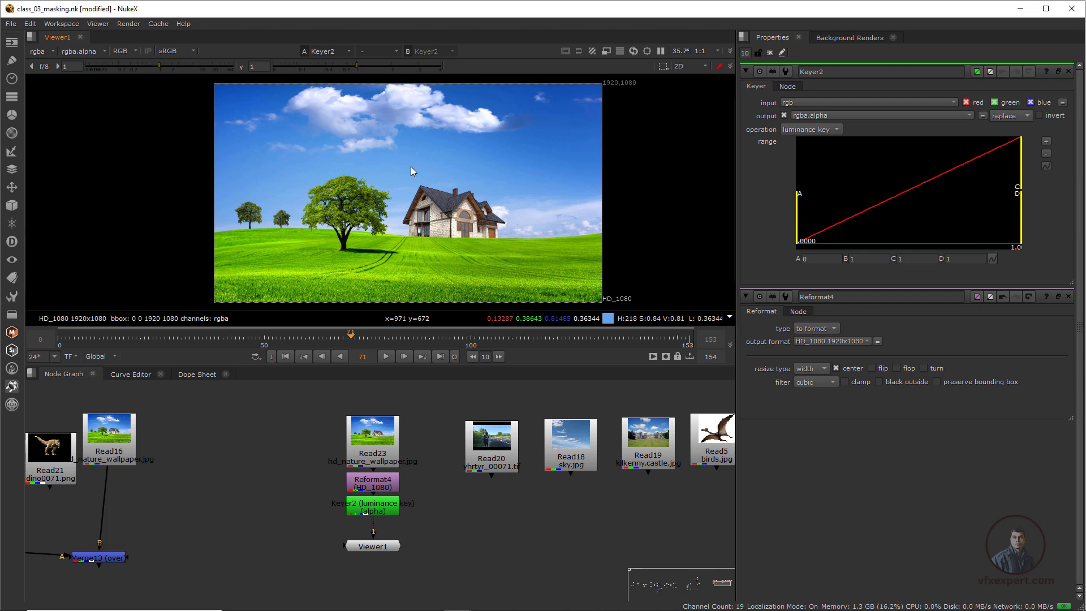
key(r)
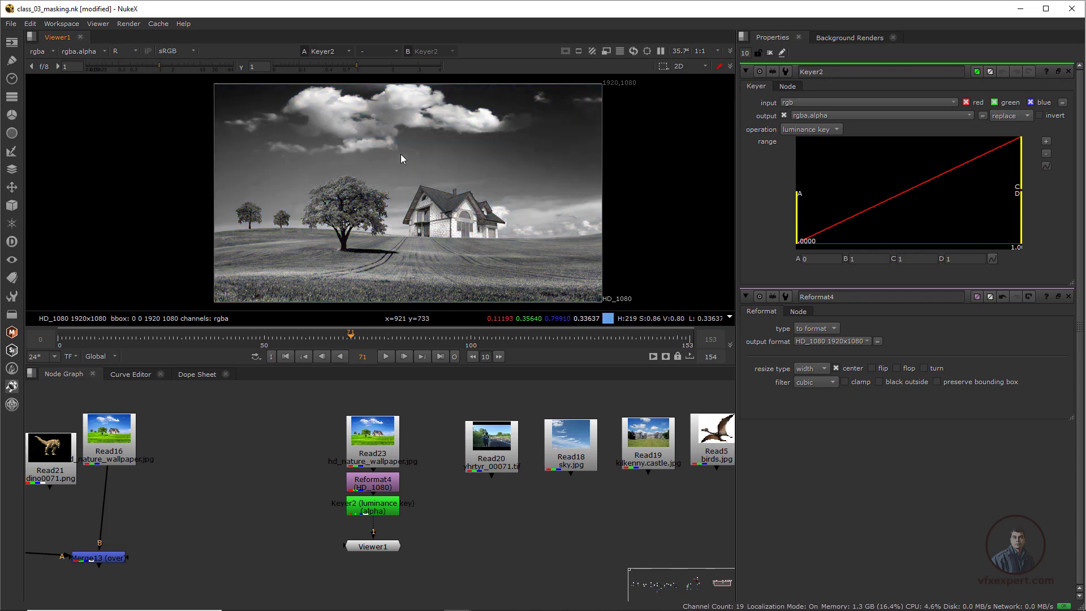
key(g)
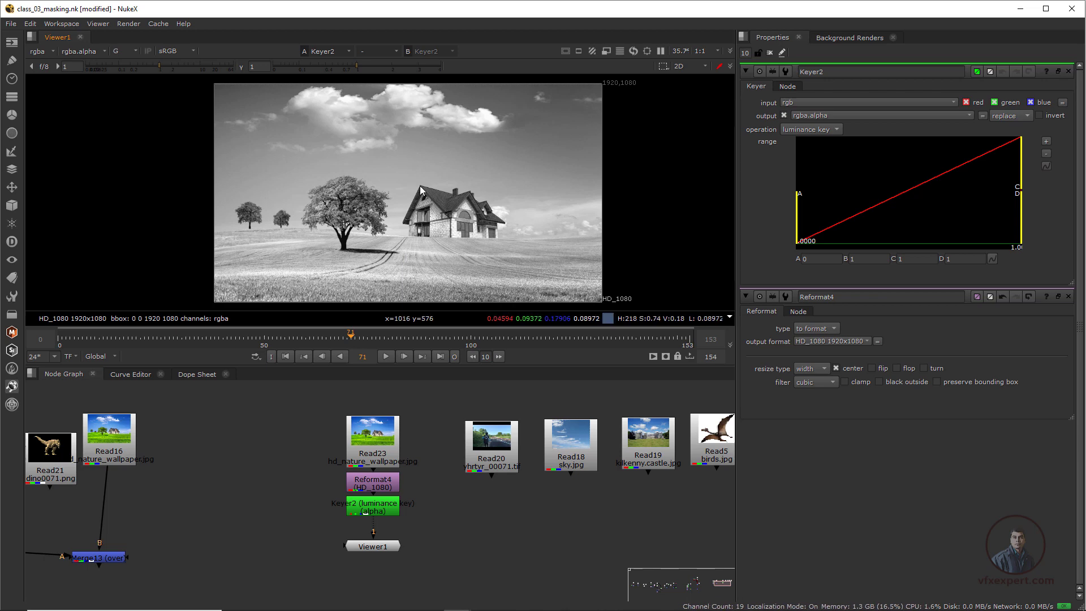
key(b)
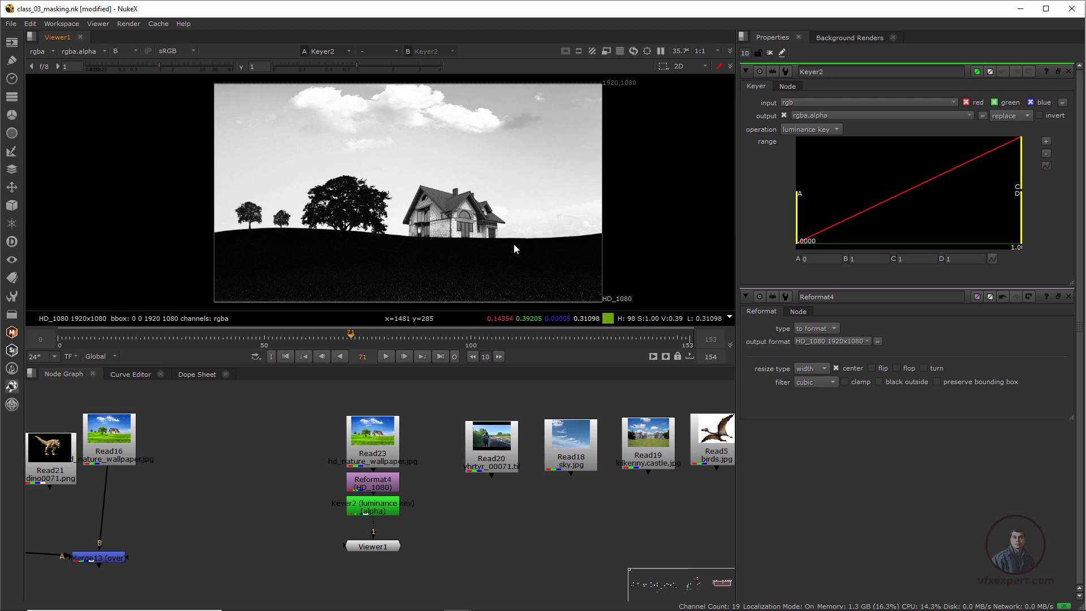
key(b)
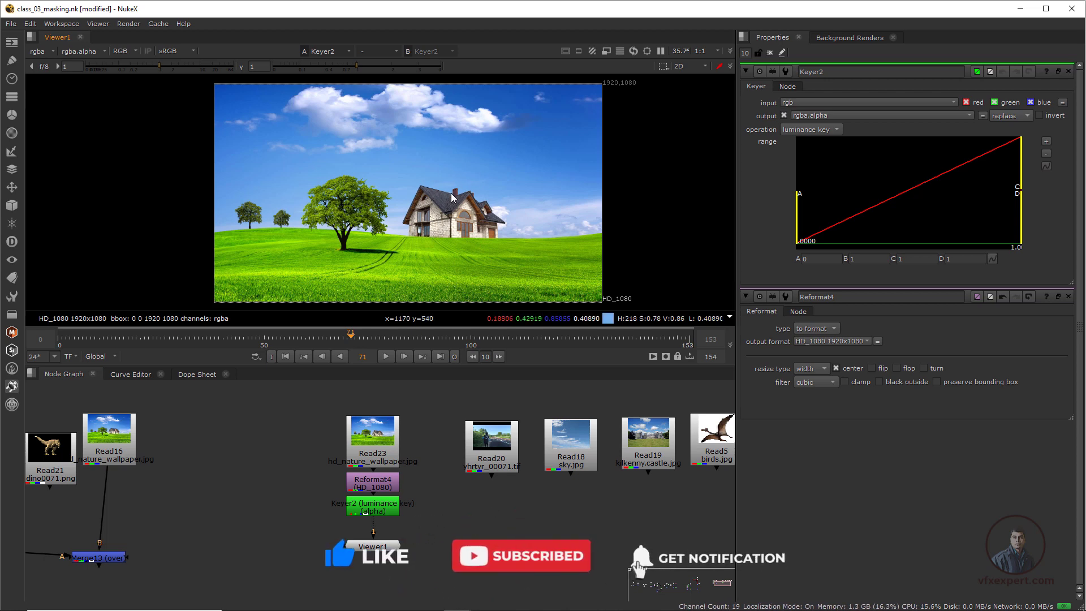
Set the Keyer2 operation to blue keyer and display its alpha channel in the viewer.
click(381, 510)
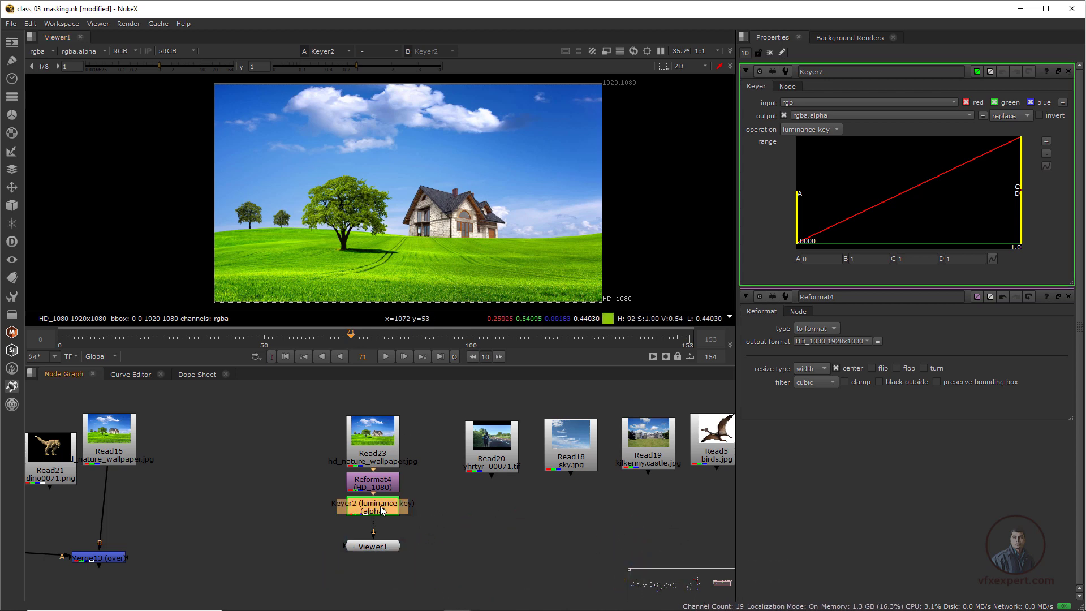
click(832, 130)
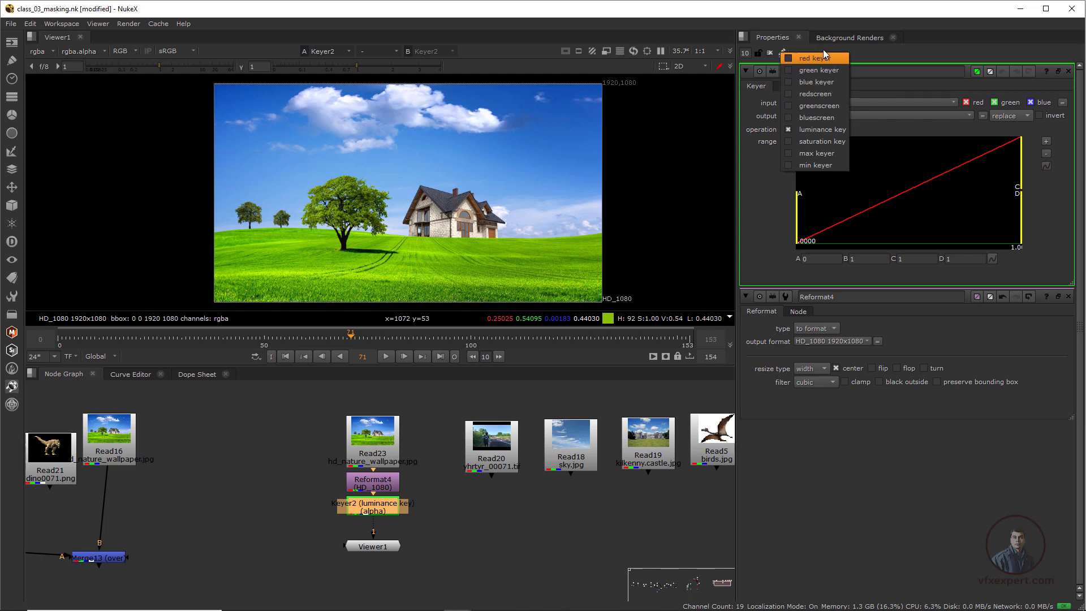
click(821, 83)
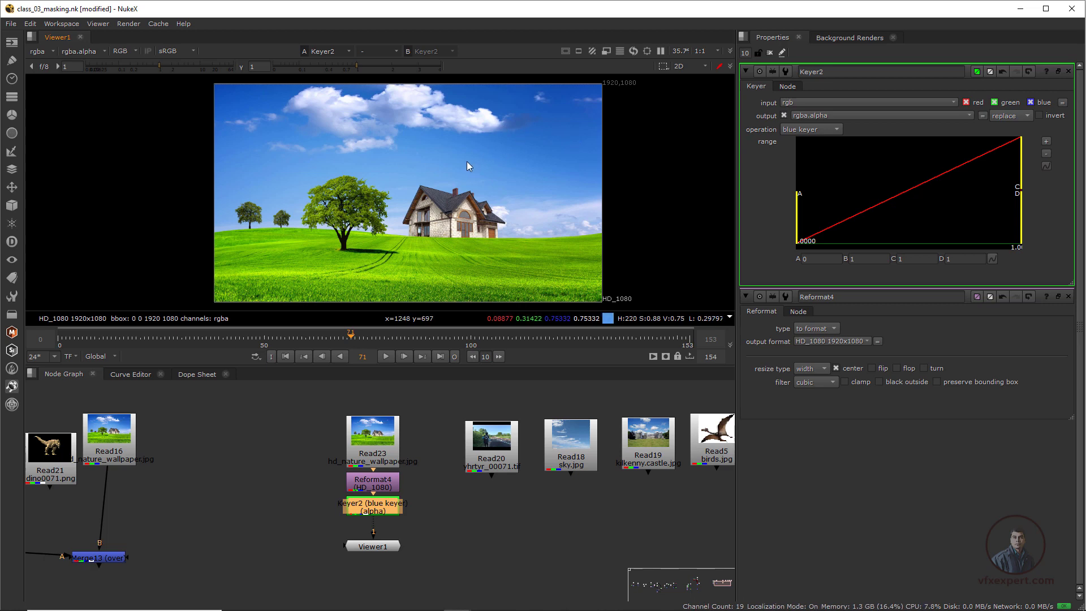
key(a)
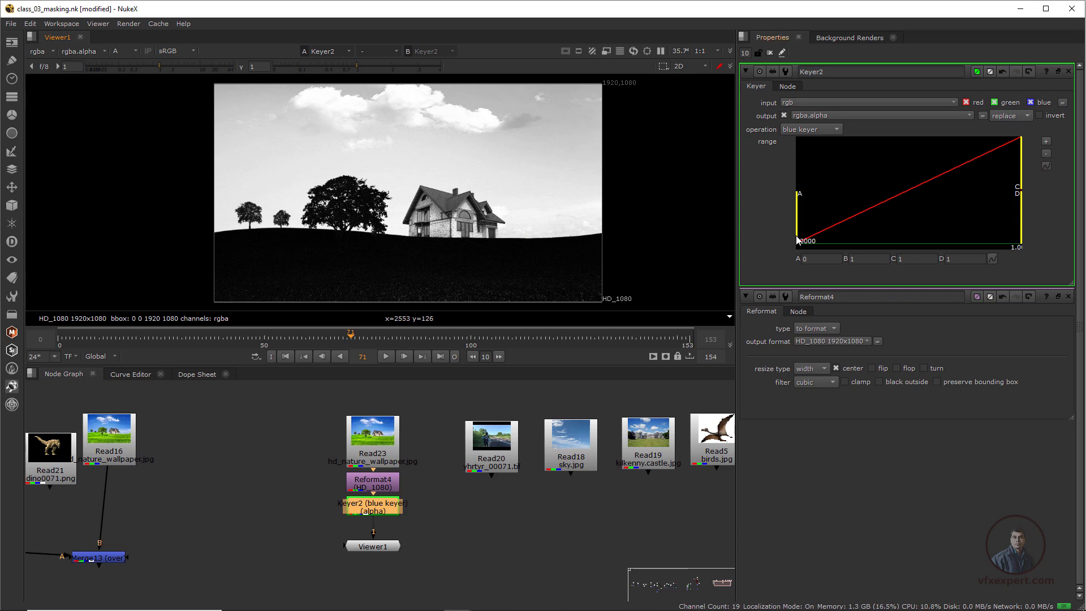
Set the Keyer2 range to A about 0.099 and B about 0.42, and invert the matte.
drag(798, 241, 868, 241)
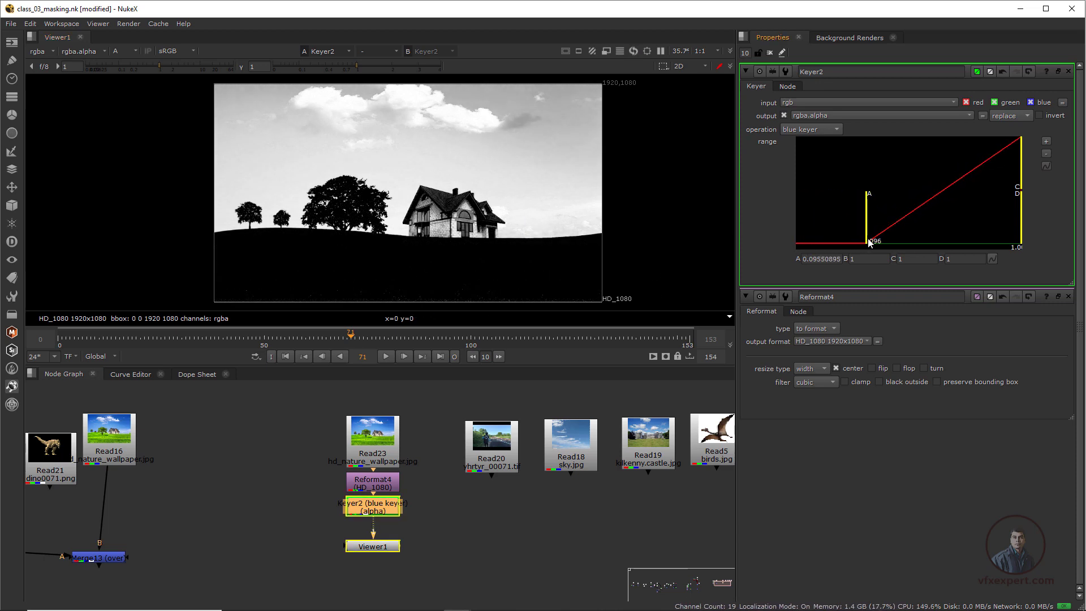
drag(1021, 184, 942, 185)
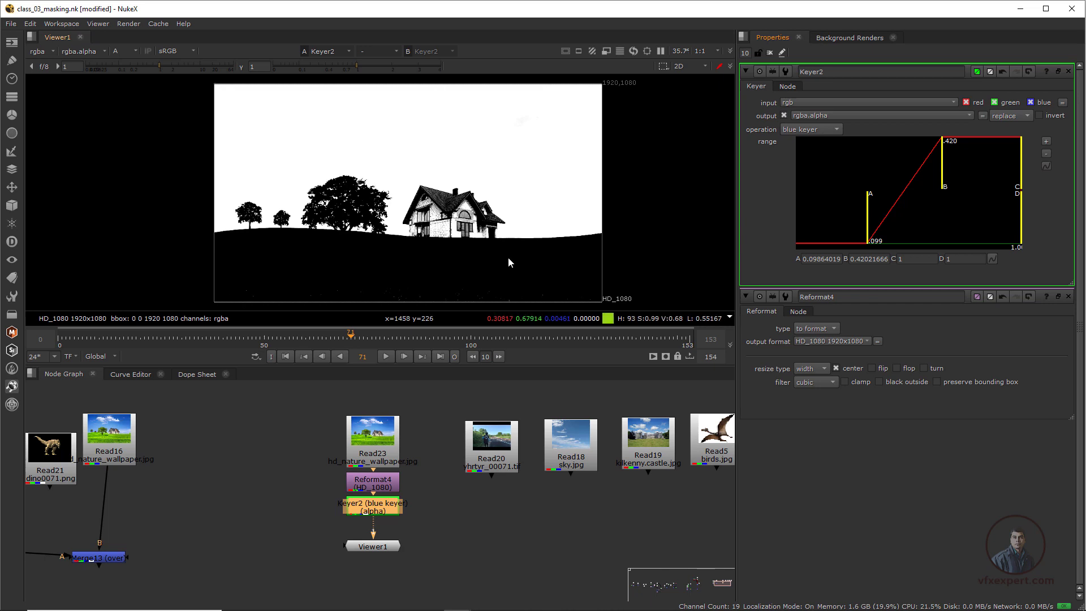
click(1039, 114)
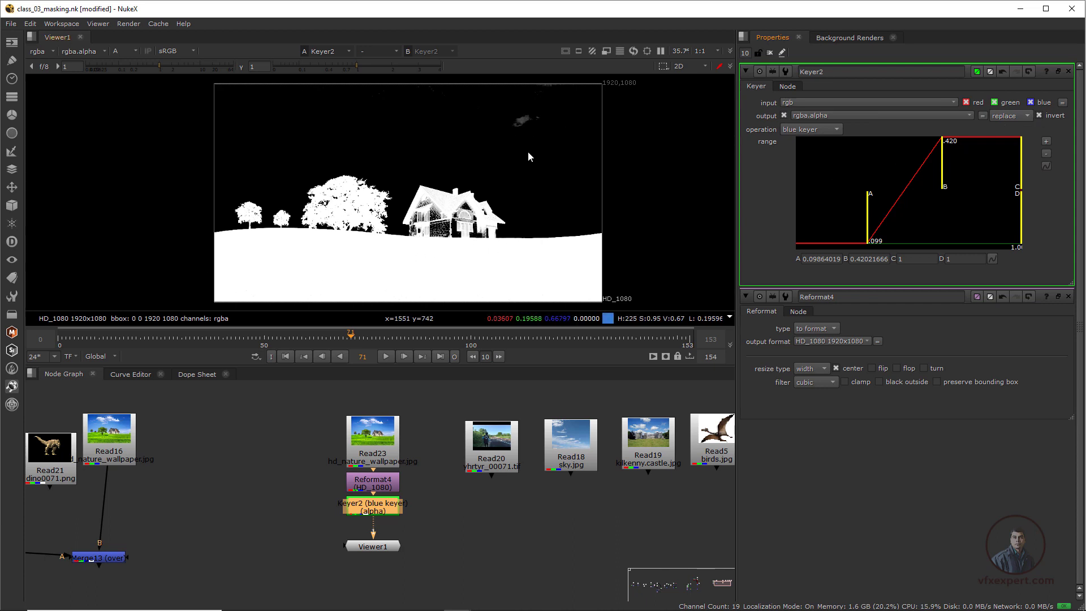
Tighten the Keyer2 range to A about 0.196 and B about 0.308, and inspect the matte around the trees and house.
drag(868, 236, 857, 229)
mouse_move(941, 184)
mouse_down()
mouse_move(907, 188)
mouse_move(950, 185)
mouse_up()
drag(856, 227, 893, 228)
drag(950, 184, 921, 189)
drag(892, 228, 897, 228)
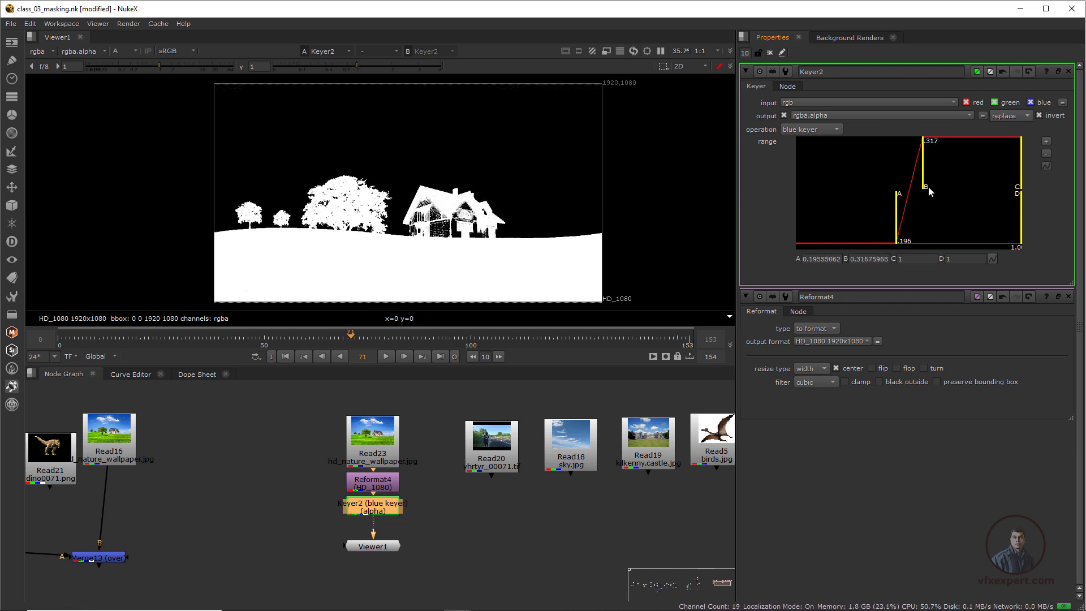
drag(927, 186, 921, 186)
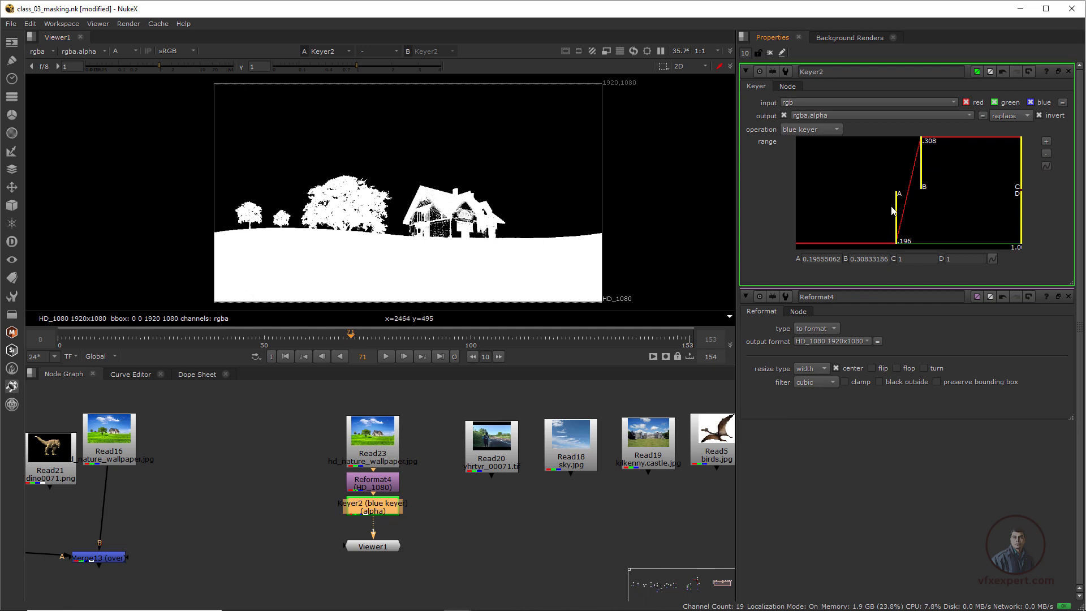
scroll(373, 208, up, 2)
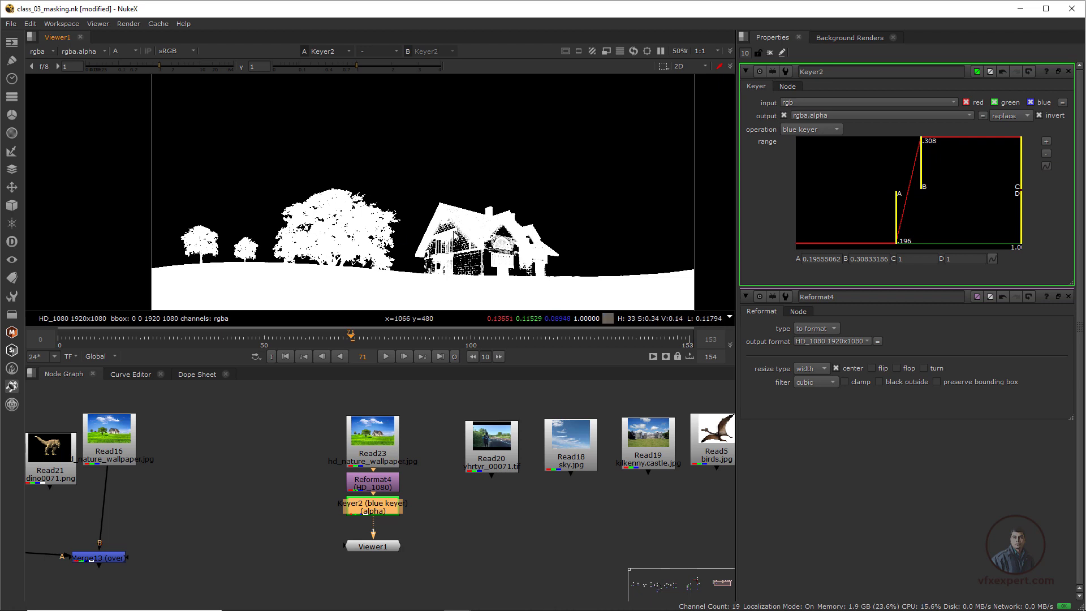
scroll(509, 236, down, 1)
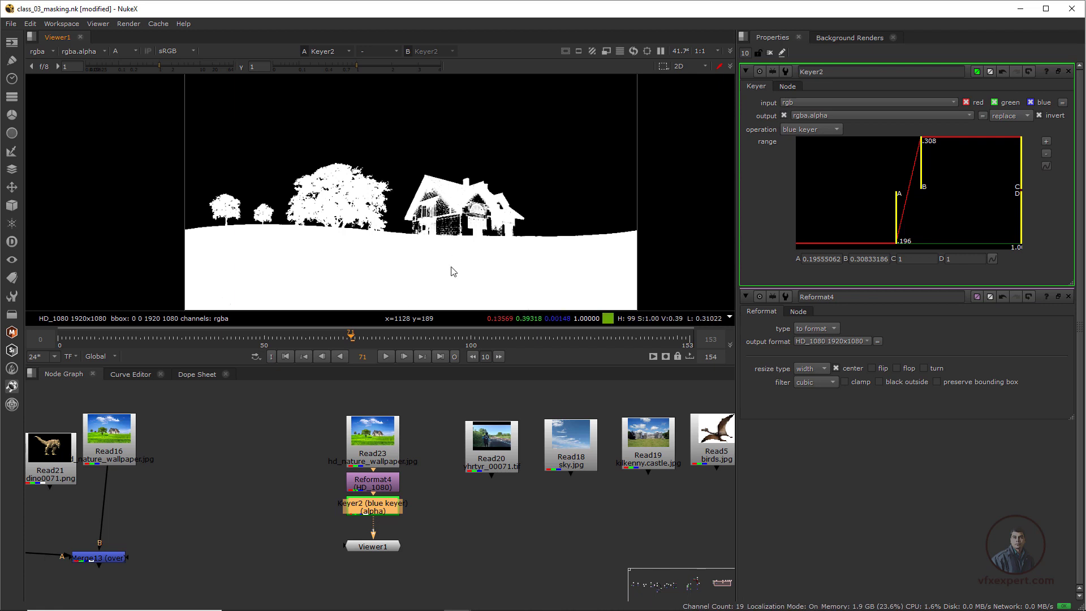
scroll(453, 272, down, 3)
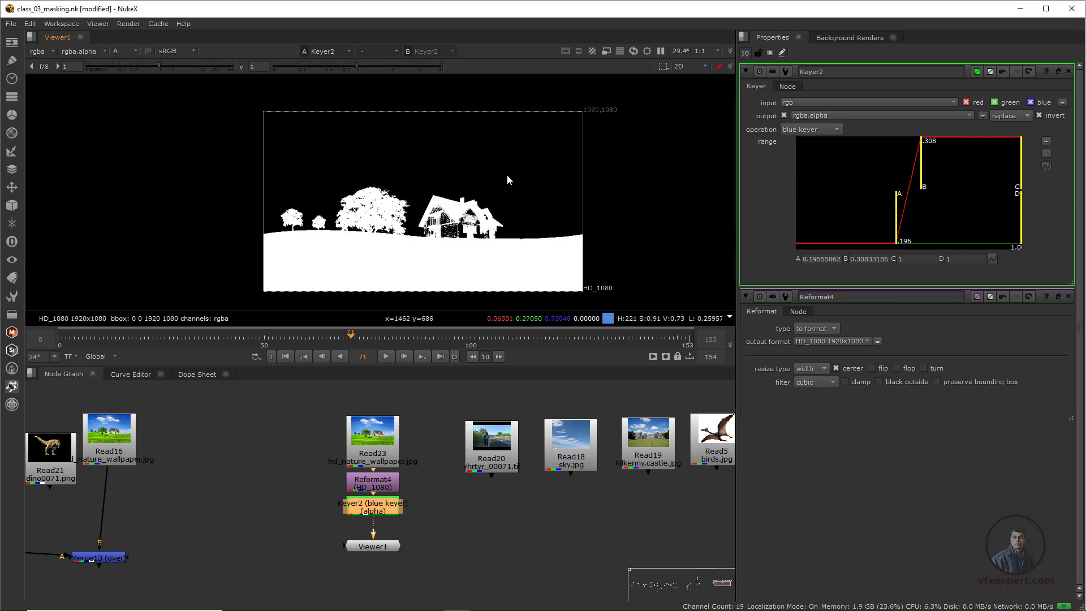
scroll(449, 215, up, 3)
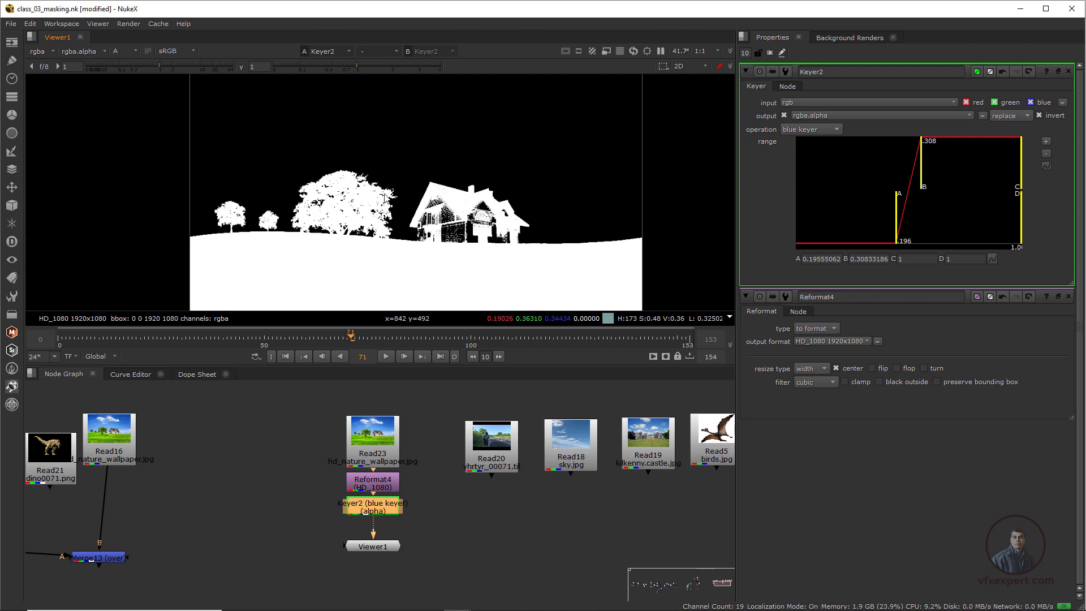
Try widening the Keyer2 range to A about 0.094 and B about 0.495.
scroll(318, 207, up, 1)
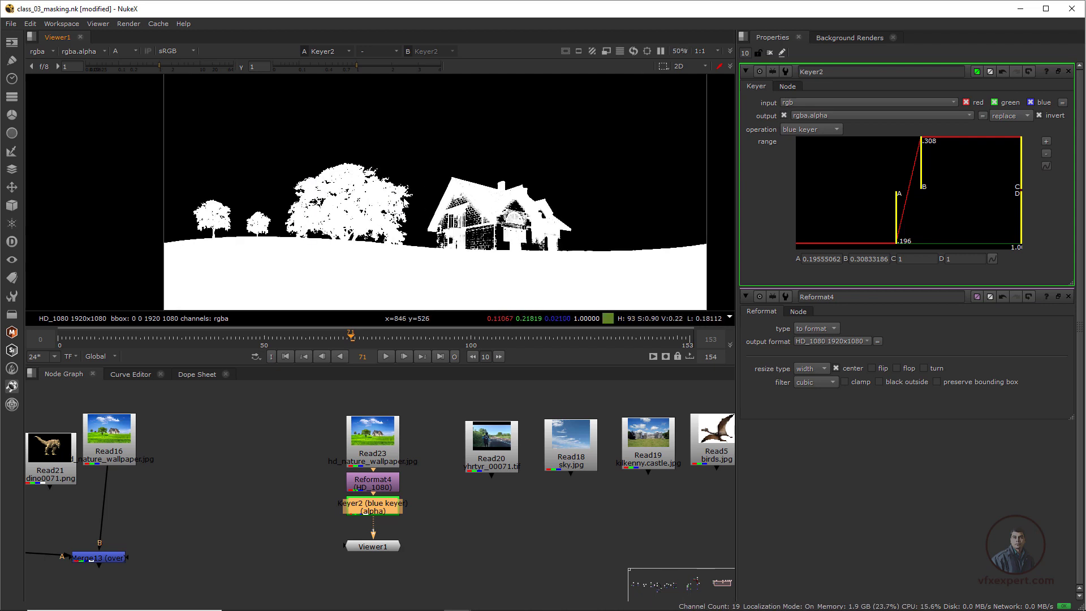
middle_drag(475, 210, 468, 187)
drag(890, 229, 866, 238)
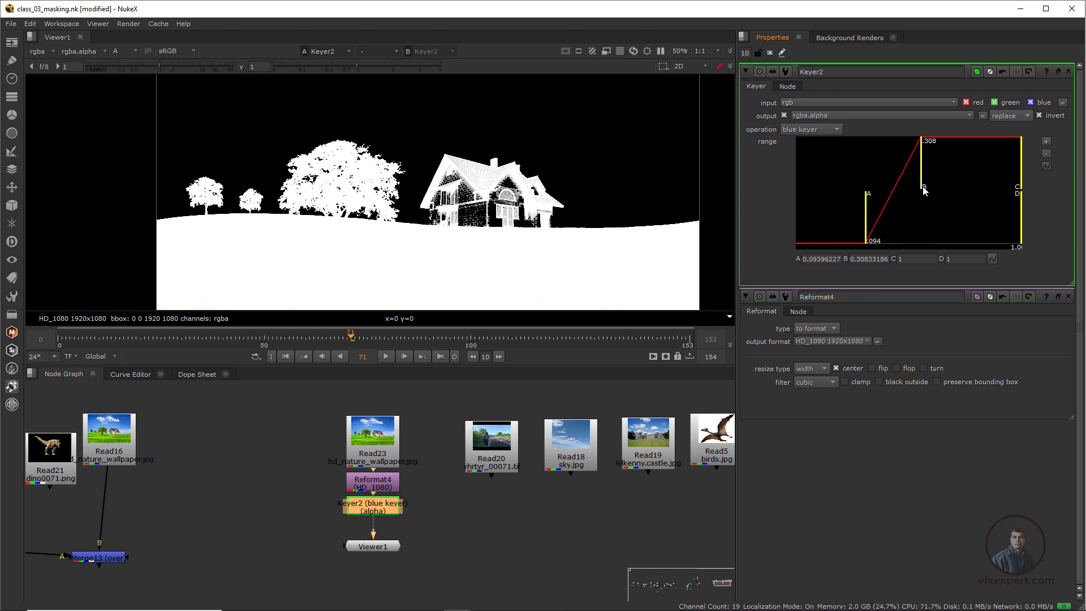
drag(921, 187, 962, 192)
scroll(524, 232, down, 1)
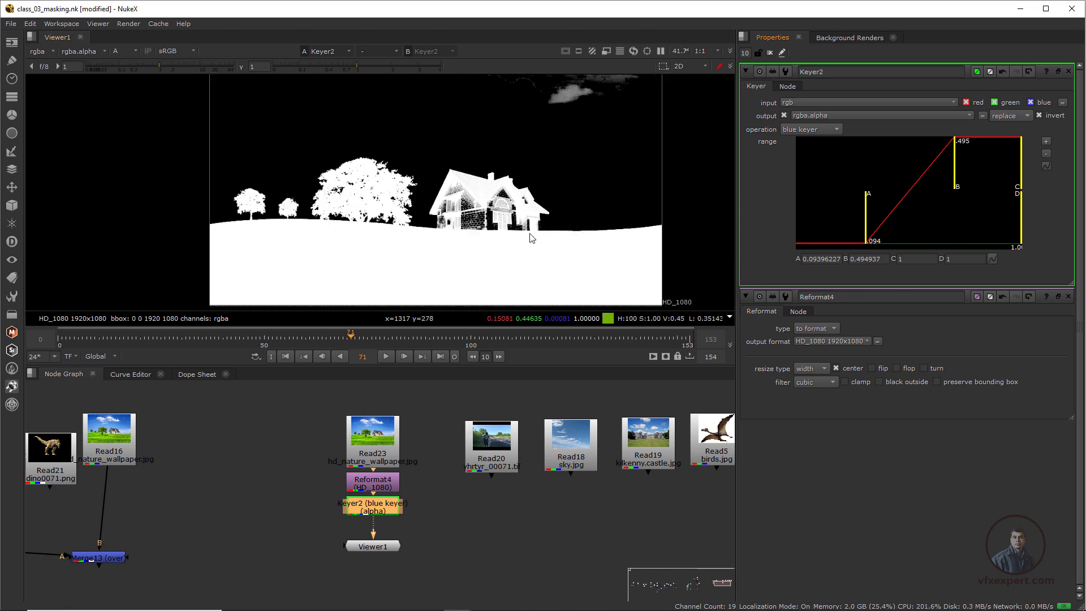
middle_drag(524, 231, 489, 267)
Set the Keyer2 range to A about 0.135 and B about 0.379, and inspect the matte around the house.
drag(961, 185, 934, 187)
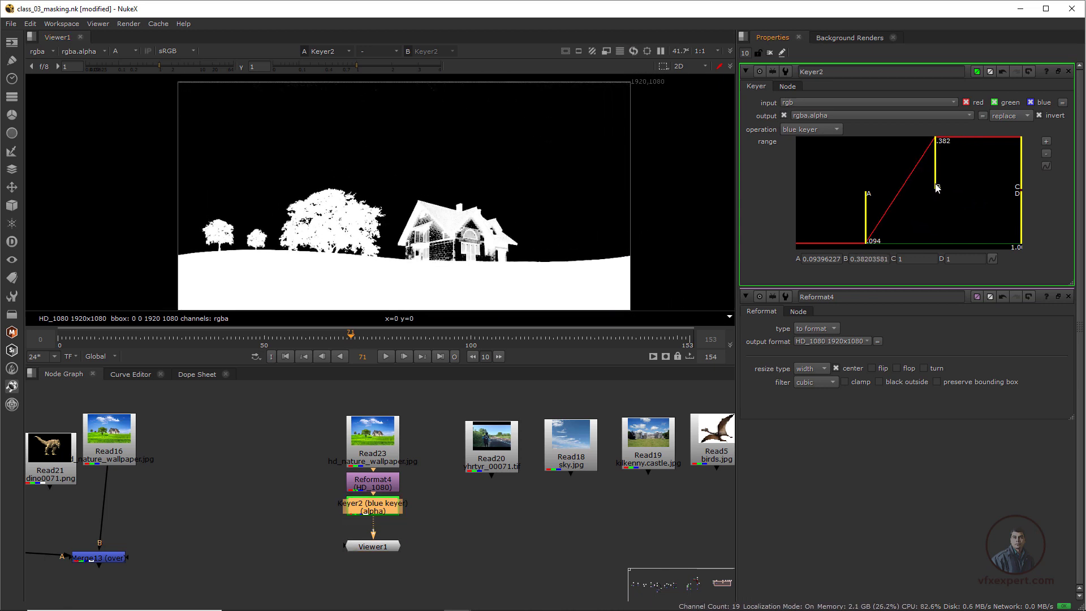
drag(866, 238, 879, 238)
scroll(381, 267, up, 1)
middle_drag(381, 266, 447, 222)
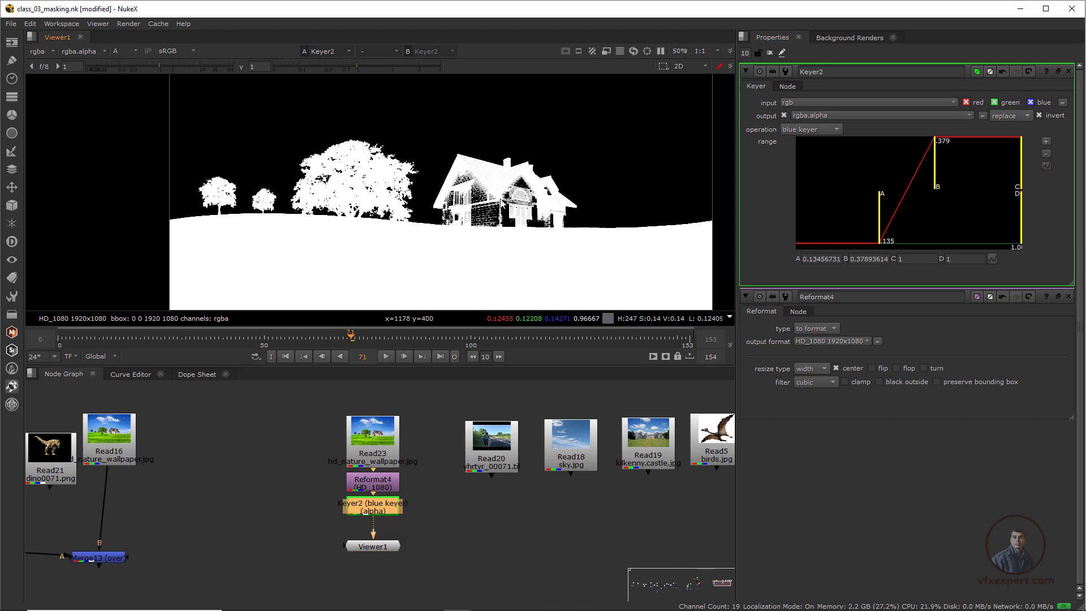
scroll(485, 225, down, 1)
middle_drag(485, 225, 452, 256)
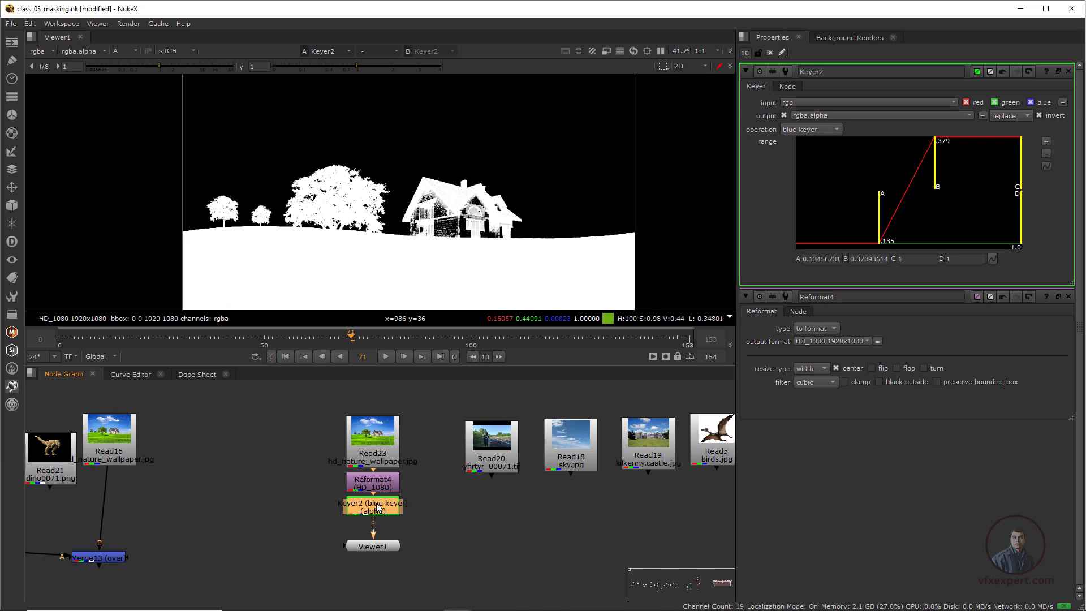
Add a Roto node after Keyer2 and draw a closed Bezier shape filling the gaps inside the house matte.
key(o)
click(383, 558)
click(385, 535)
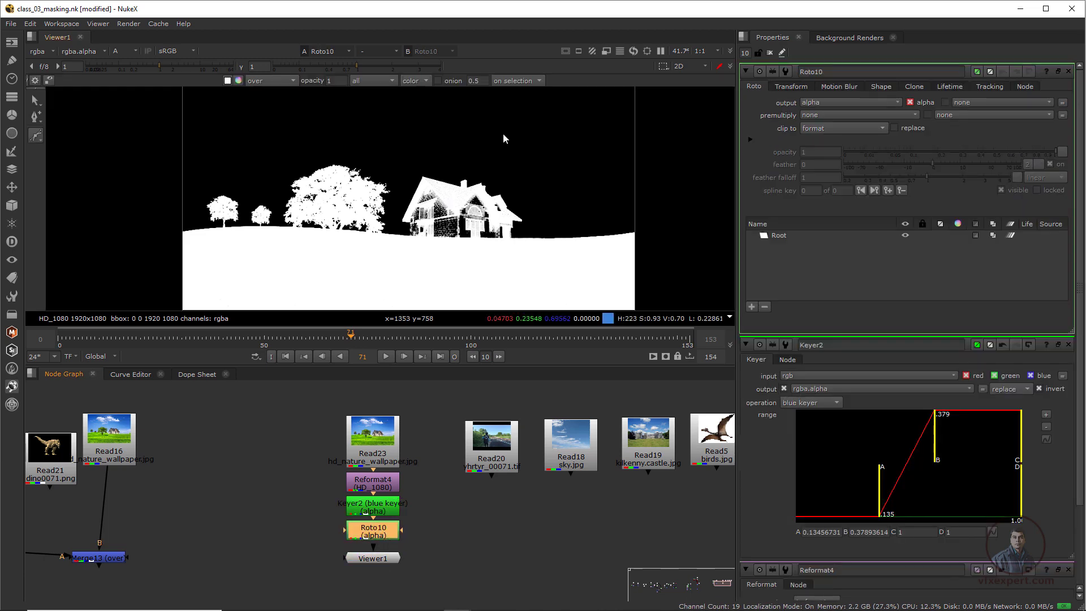
scroll(390, 245, up, 5)
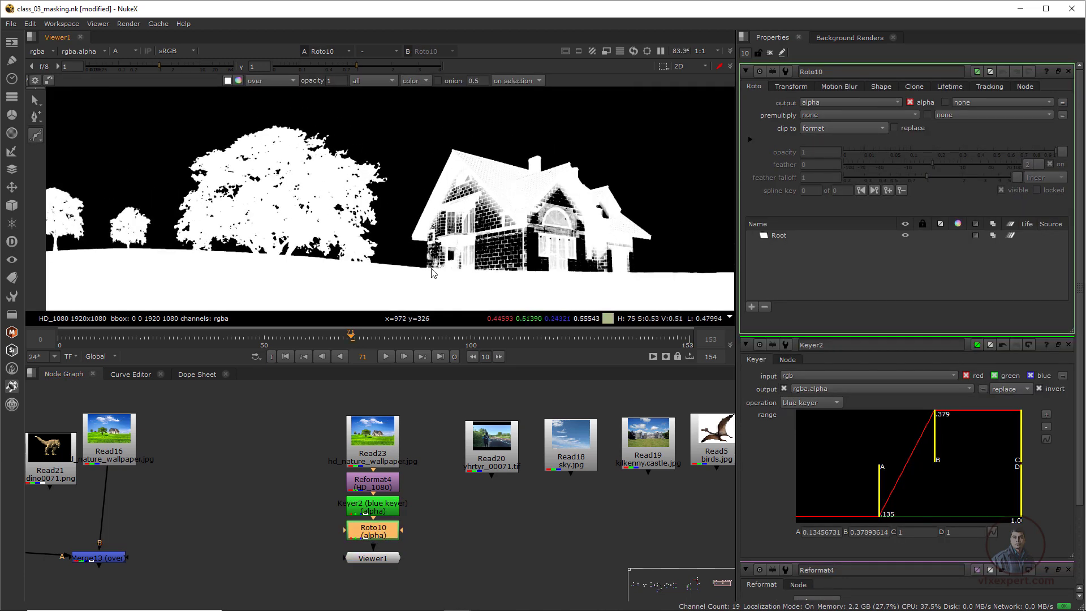
click(427, 269)
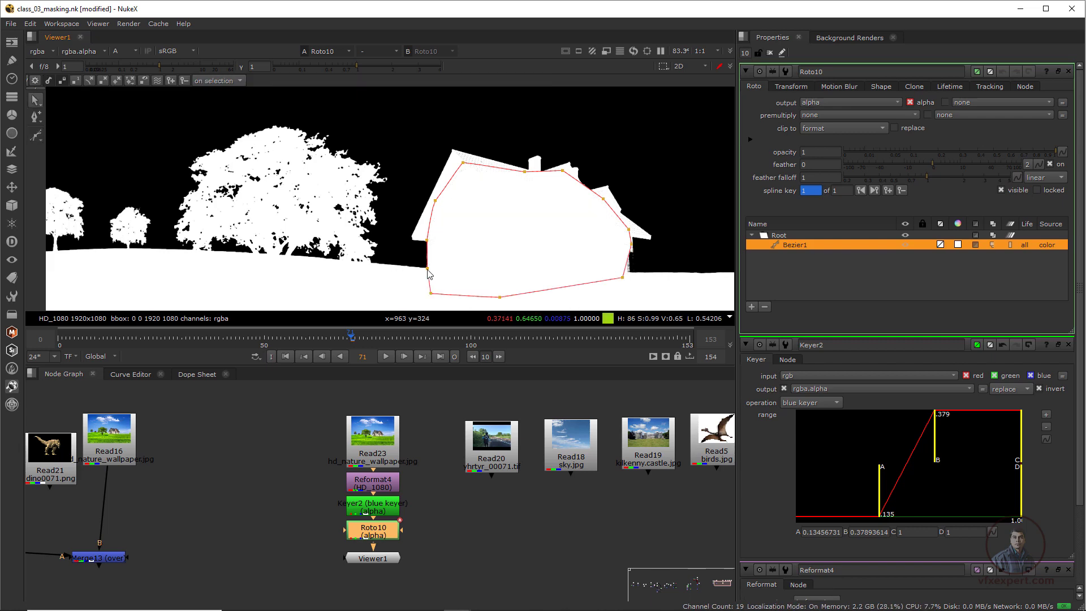
scroll(521, 224, down, 3)
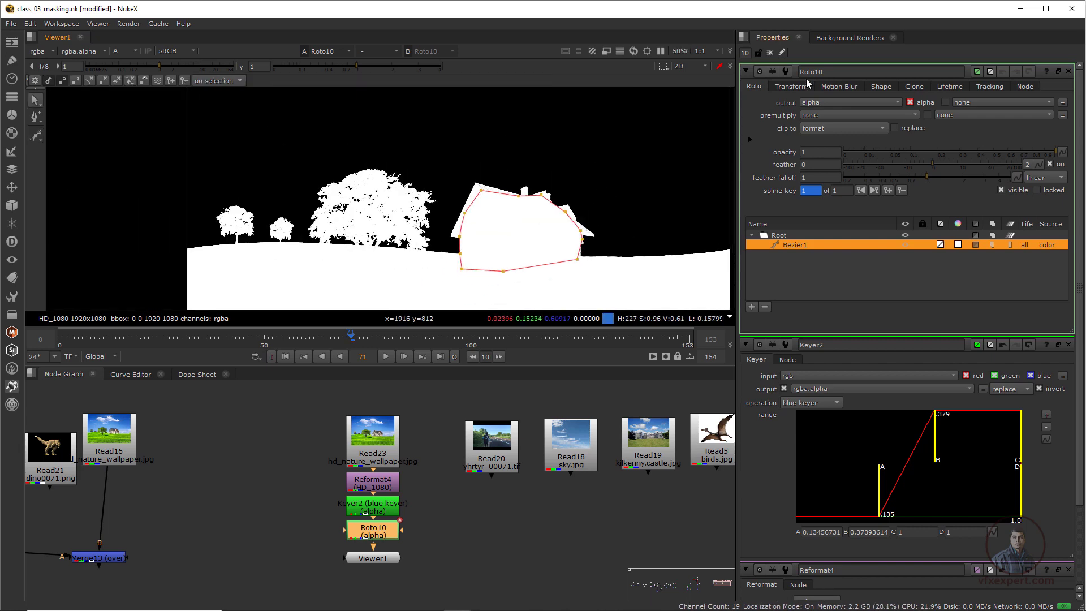
click(745, 71)
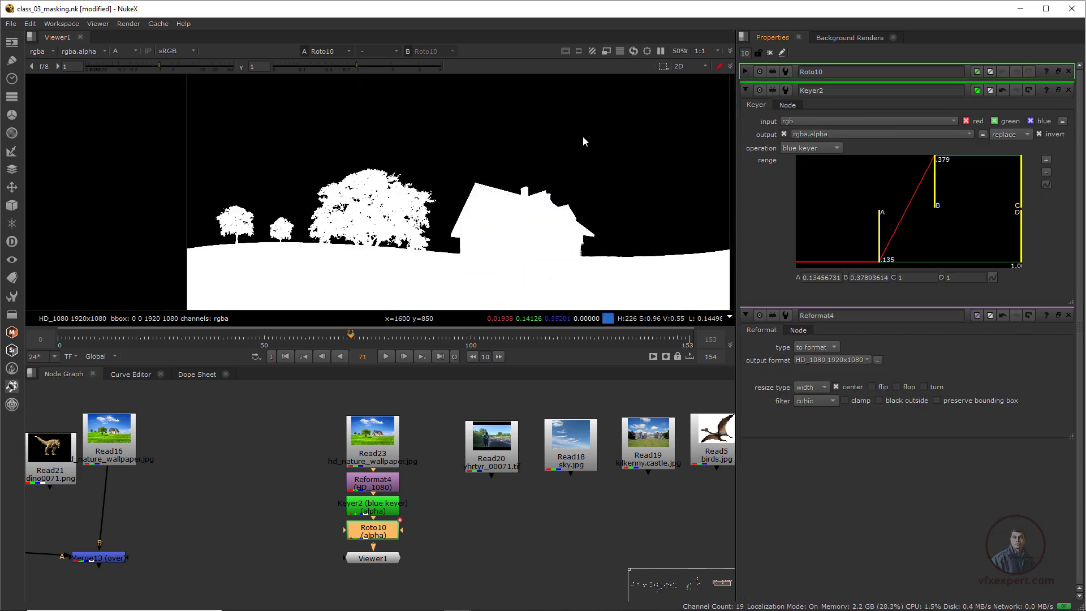
scroll(588, 147, down, 2)
middle_drag(565, 262, 538, 255)
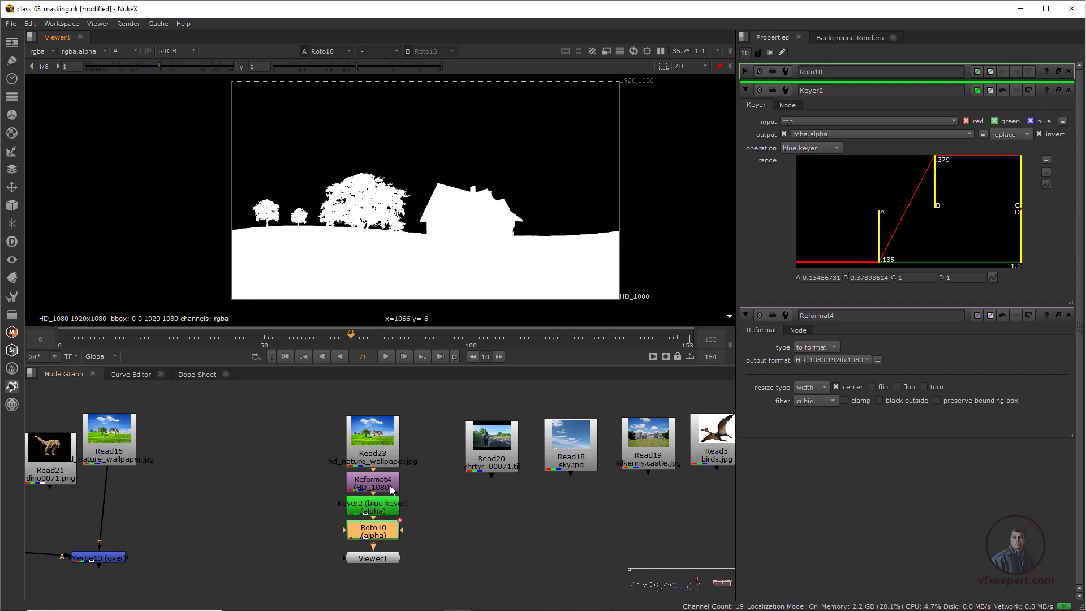
Compare the Roto10 alpha matte with the full-colour wallpaper in the viewer.
scroll(389, 486, up, 2)
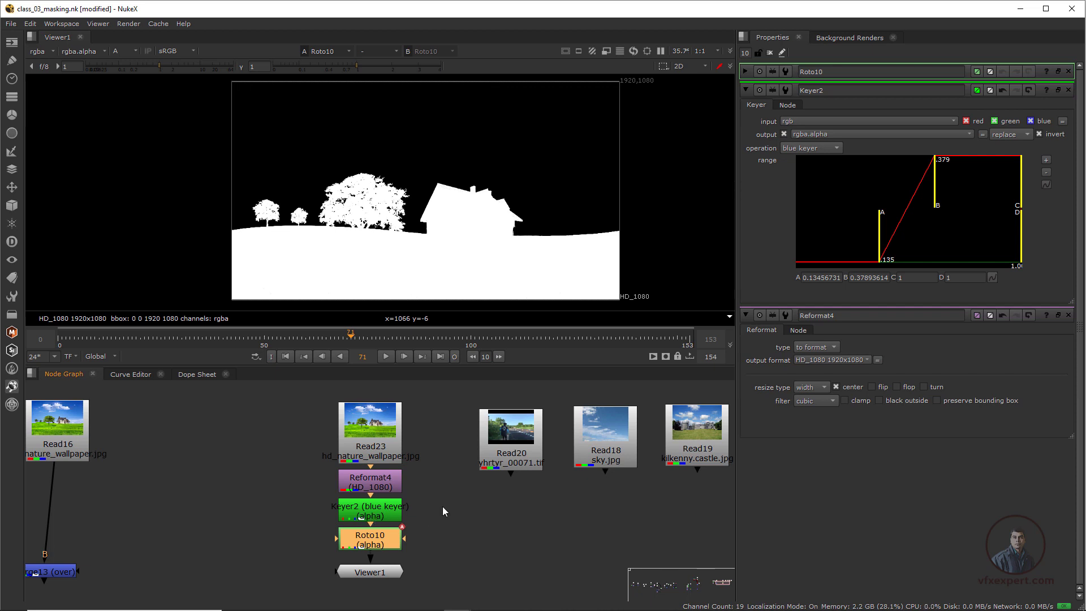
scroll(478, 235, down, 2)
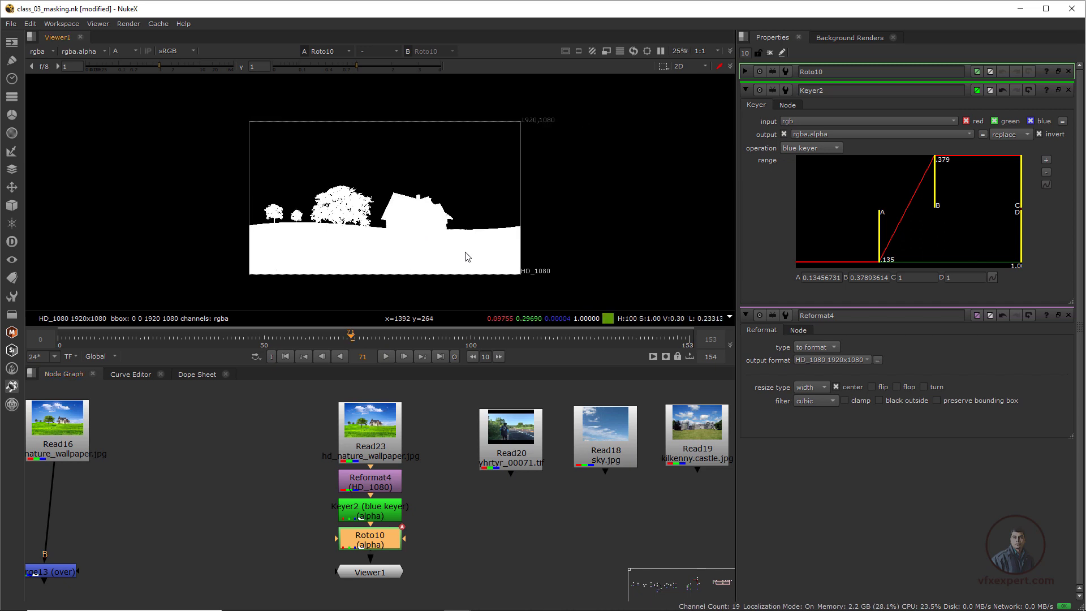
scroll(388, 236, up, 2)
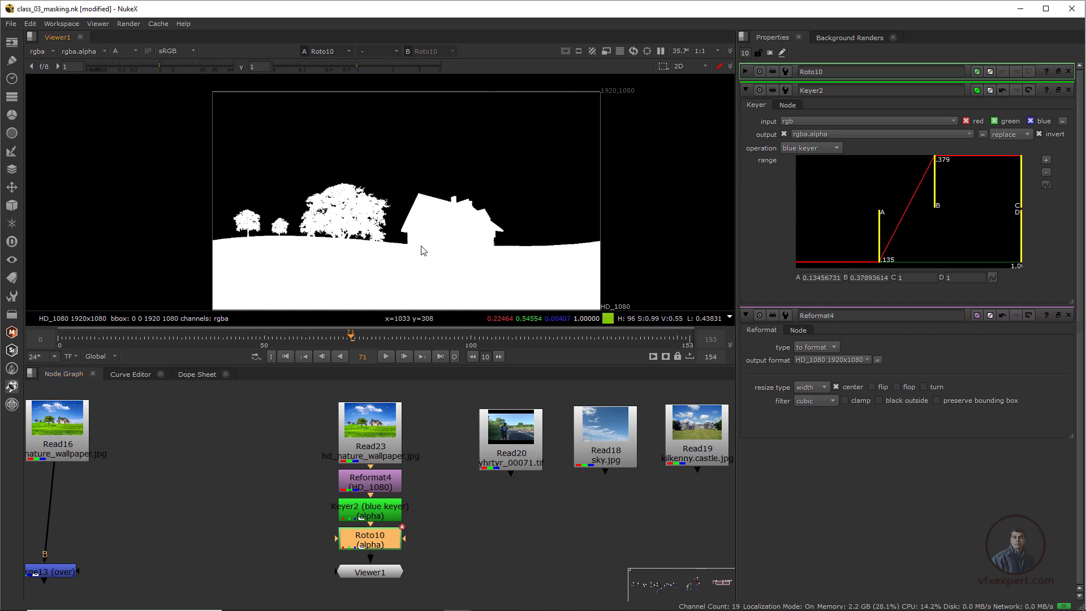
key(a)
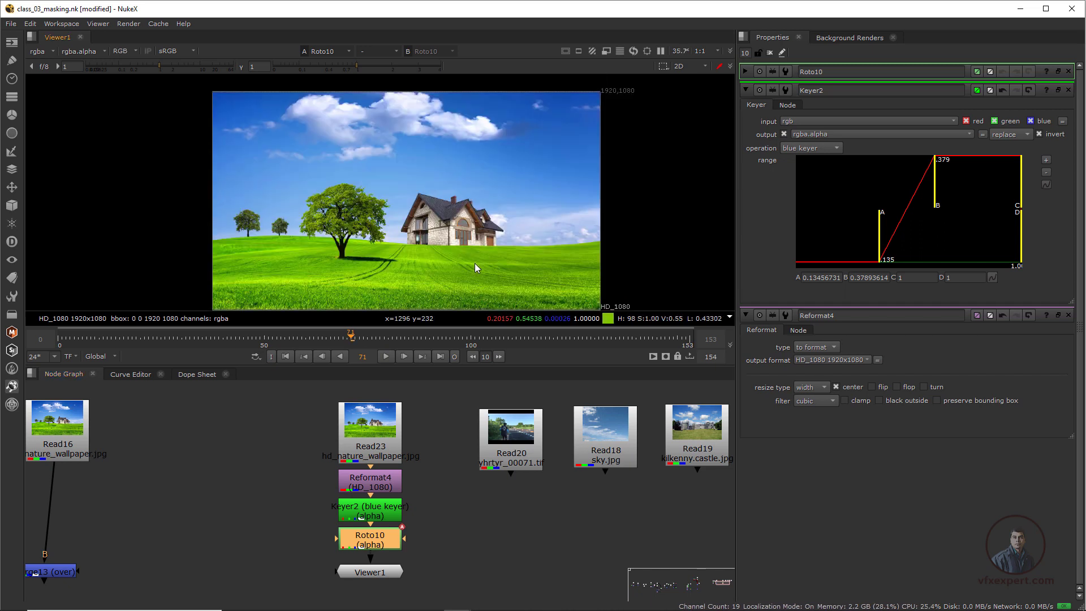
key(a)
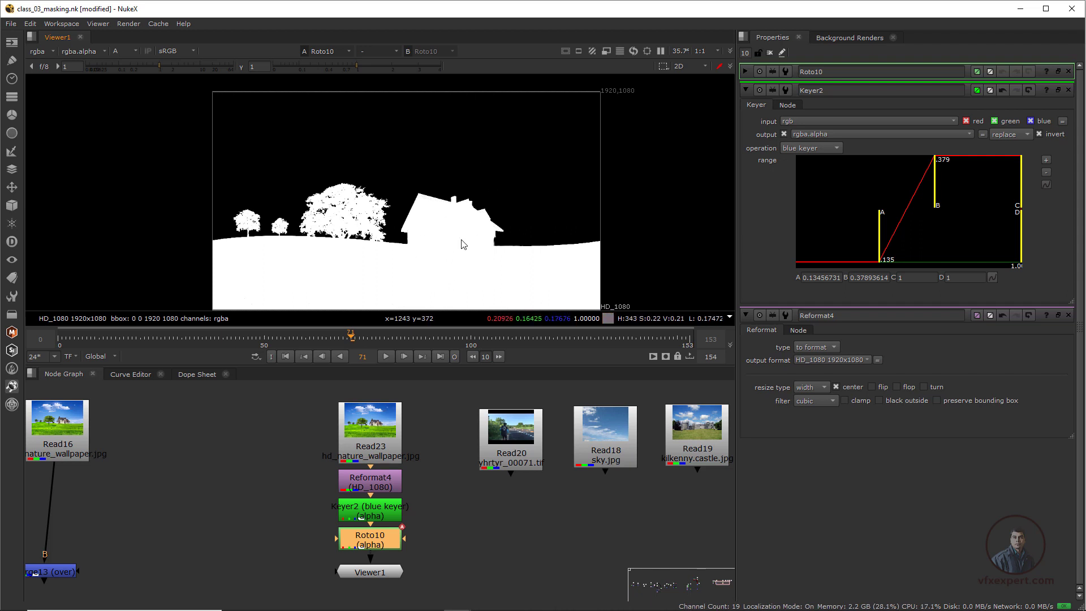
key(a)
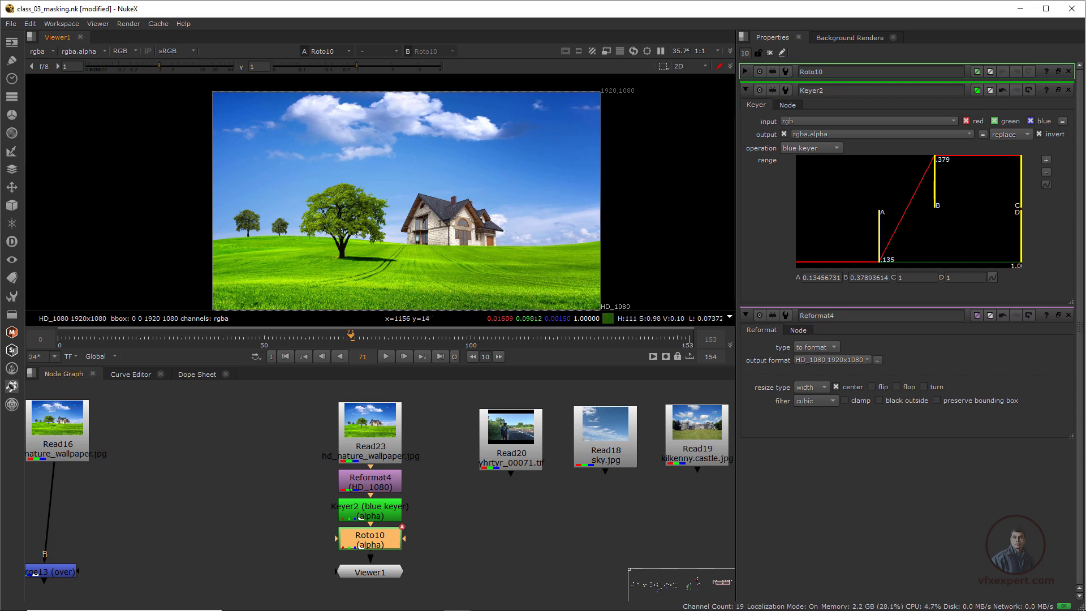
Add a Premult node between Roto10 and the viewer, and check the cut-out image against its alpha channel.
middle_drag(387, 574, 387, 549)
drag(386, 549, 387, 568)
click(375, 519)
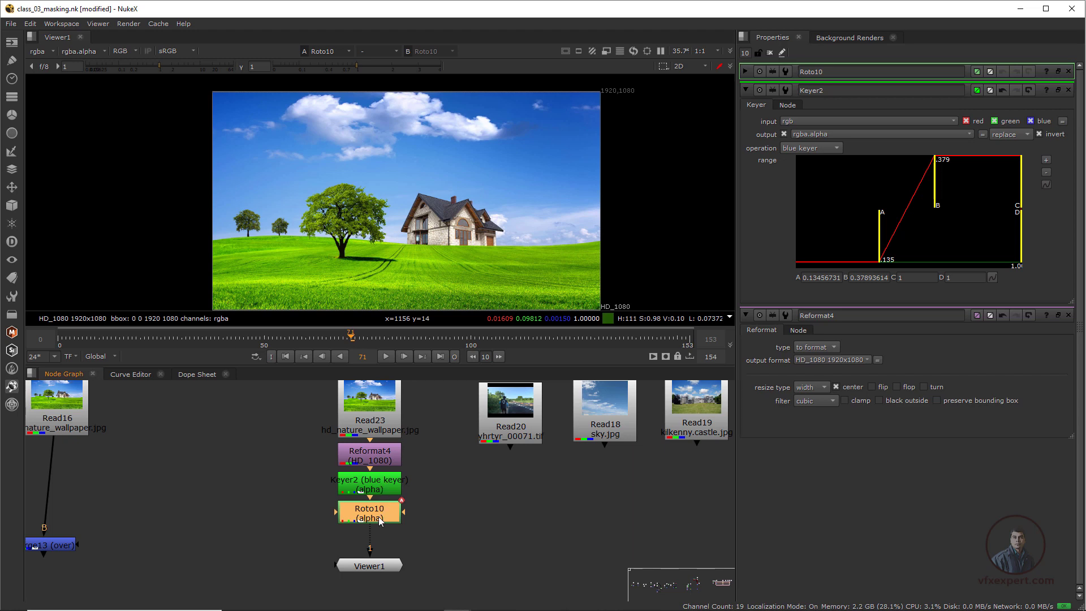
key(Tab)
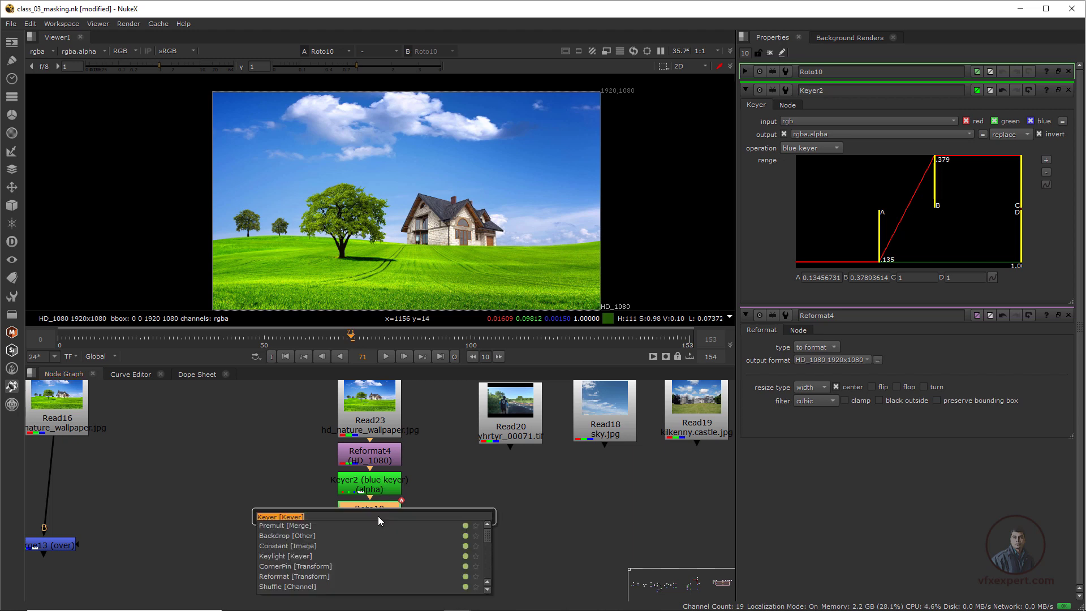
text(prem)
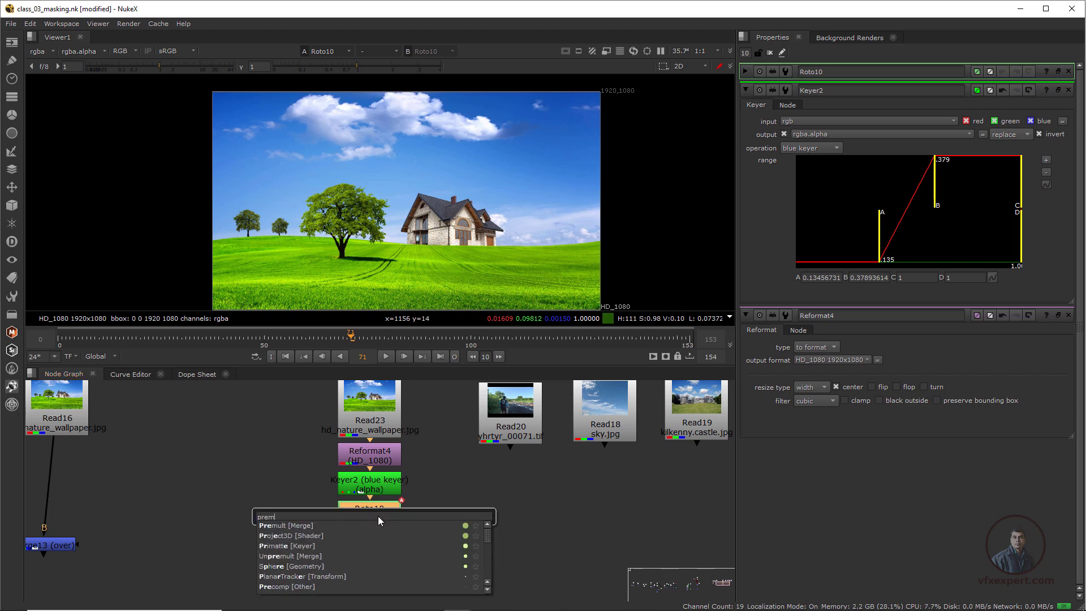
key(Return)
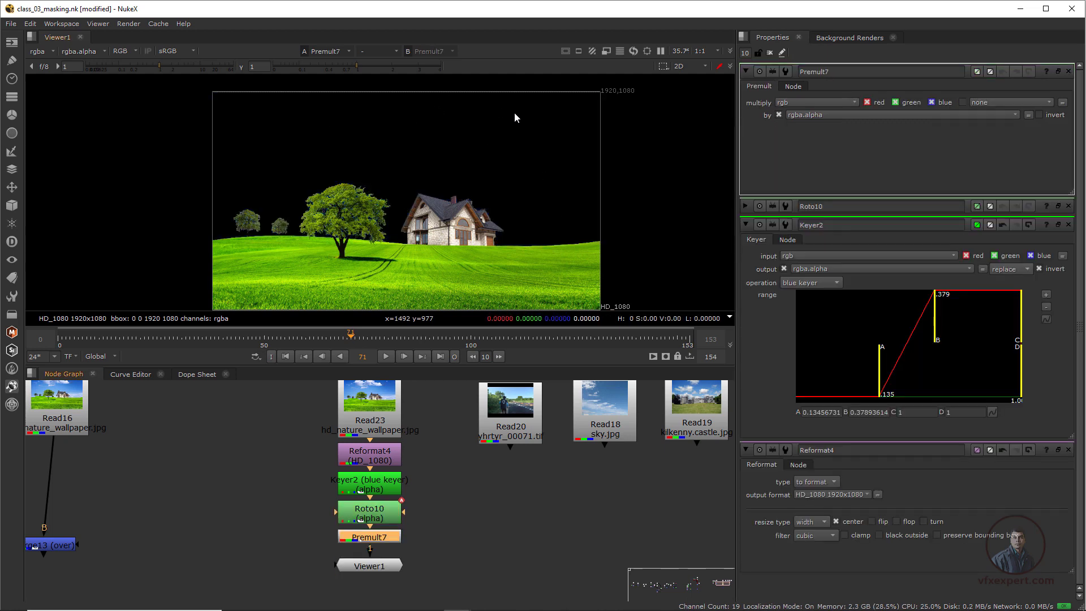
middle_drag(439, 260, 427, 259)
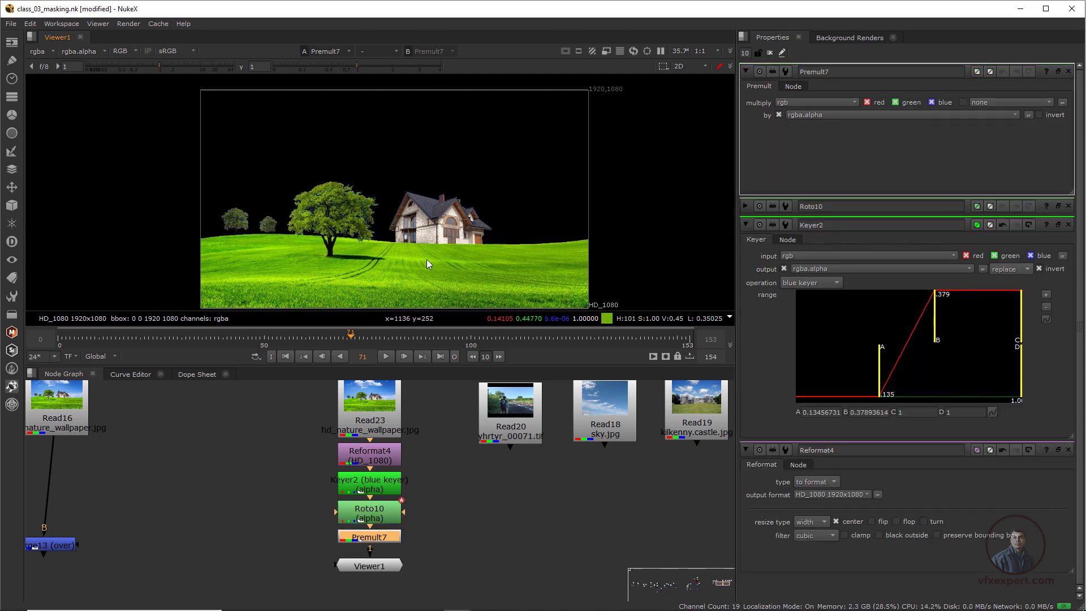
key(a)
key(a)
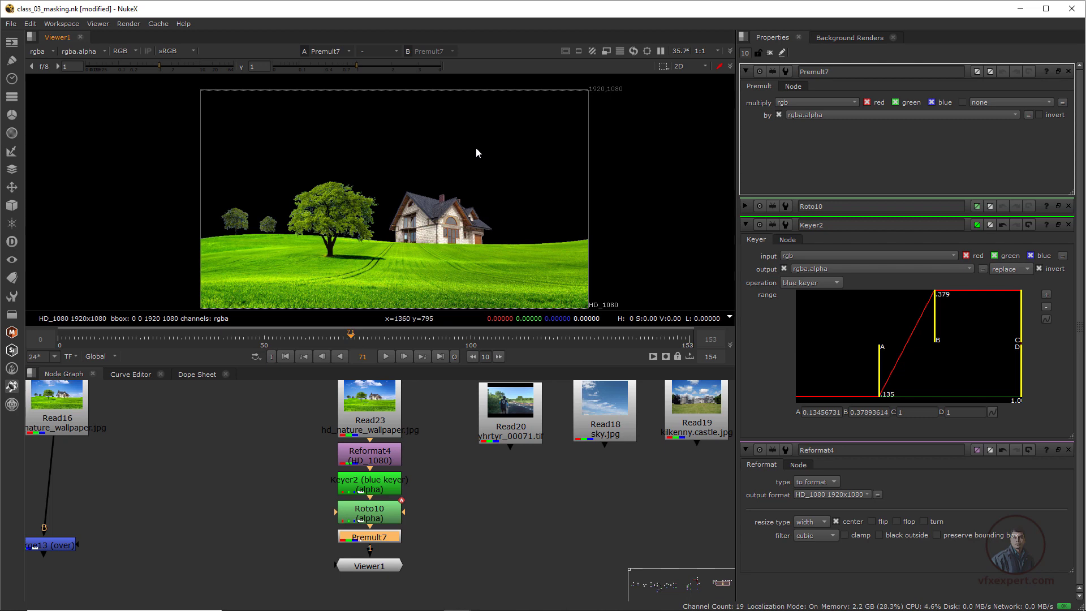
Move the castle and road image Read nodes aside and place the sky.jpg Read18 node near the wallpaper's node chain.
middle_drag(484, 476, 343, 498)
drag(457, 445, 557, 513)
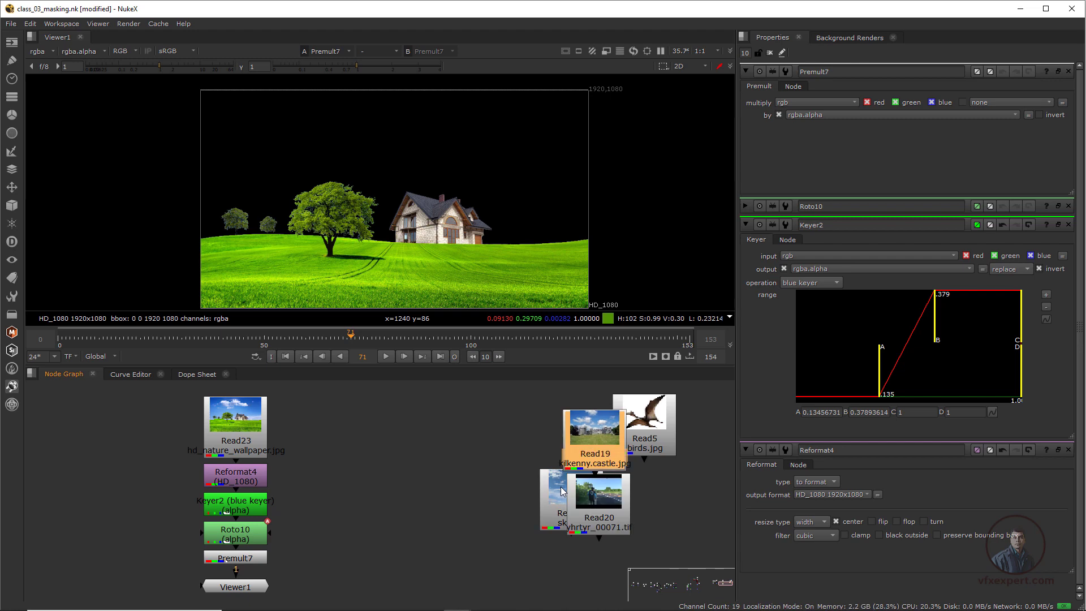
drag(555, 487, 432, 425)
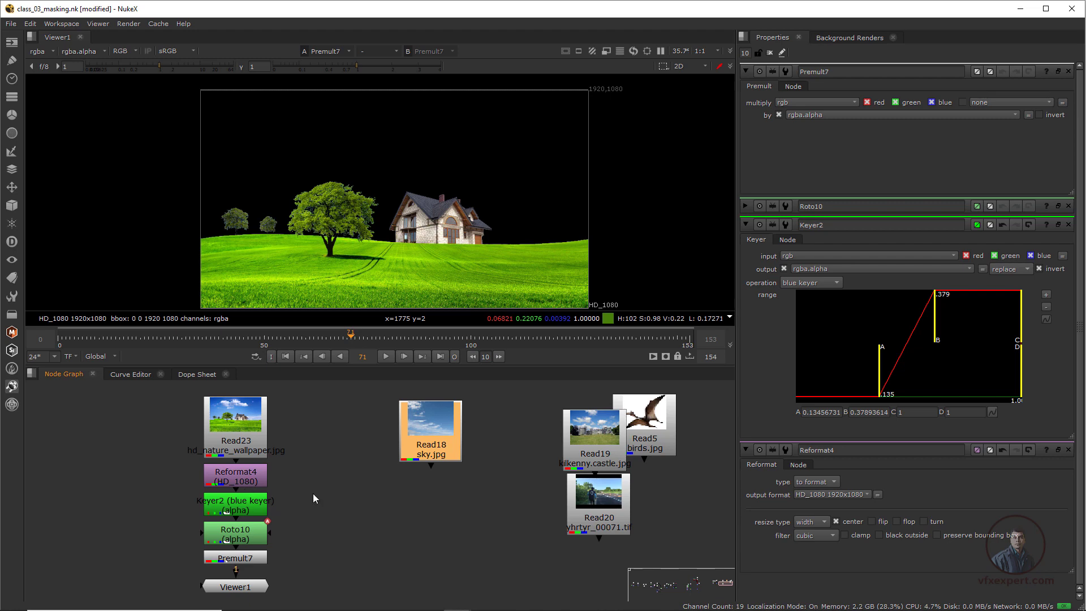
middle_drag(403, 513, 409, 495)
Duplicate the HD_1080 Reformat4 node, connect the copy below the sky.jpg Read18 node and display the reformatted sky in the viewer.
click(263, 461)
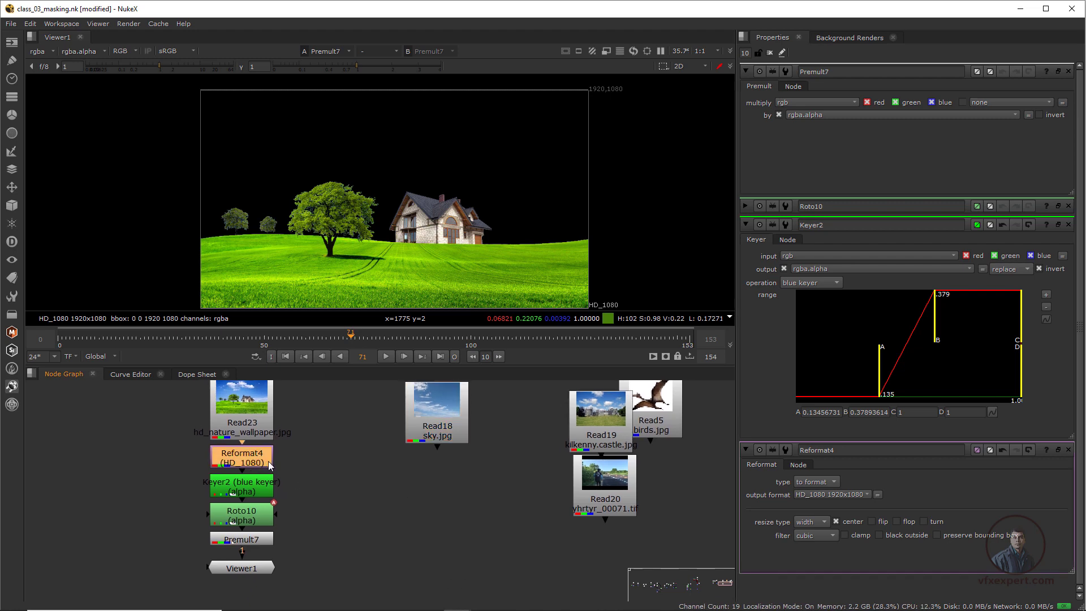
key(ctrl+v)
drag(396, 486, 441, 442)
drag(447, 504, 447, 480)
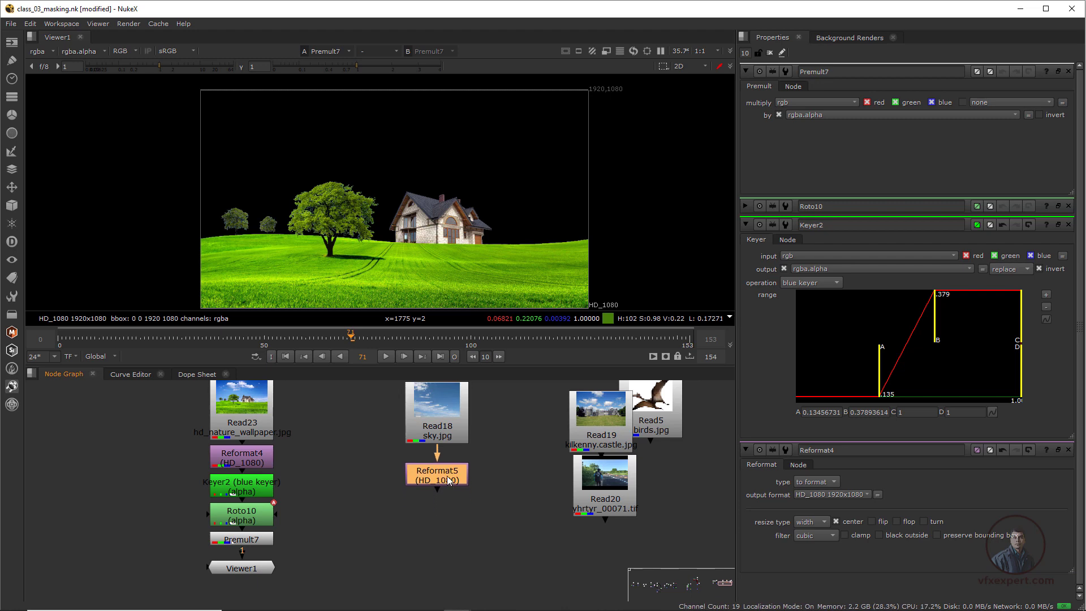
key(1)
scroll(450, 209, down, 3)
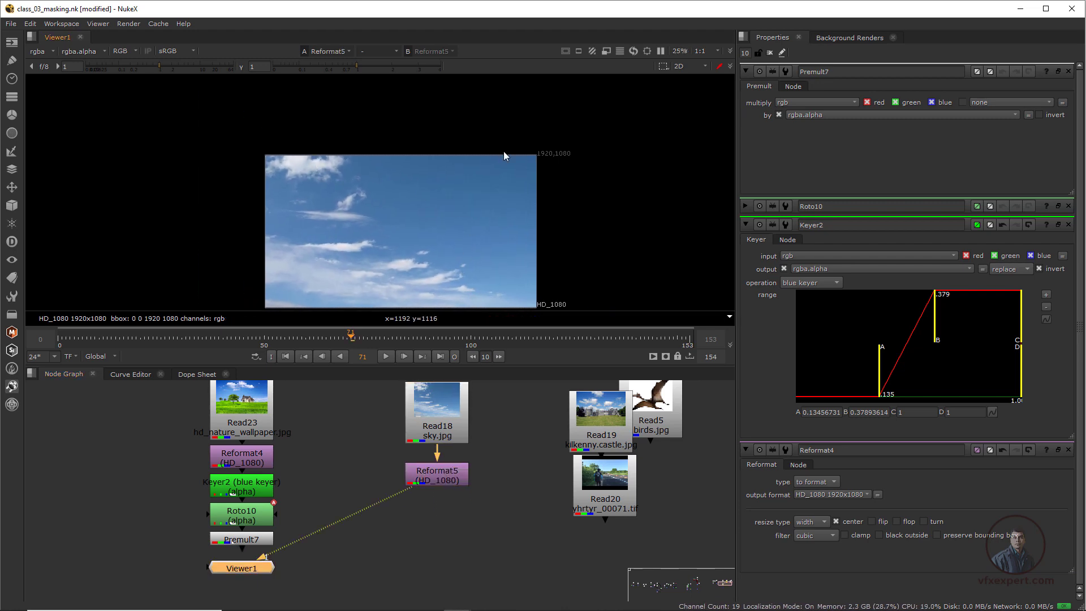
Add a Merge node set to over, with Premult7 as input A and Reformat5 as input B, and place it beneath the sky branch.
drag(252, 566, 456, 541)
middle_drag(384, 516, 381, 497)
click(327, 522)
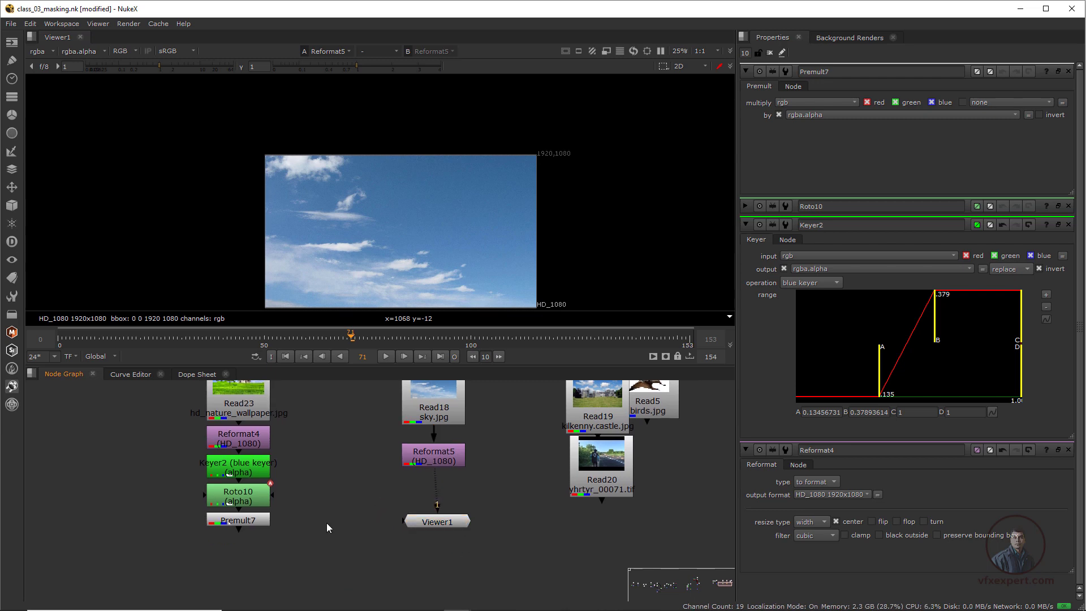
key(m)
middle_drag(328, 529, 341, 568)
drag(342, 537, 448, 506)
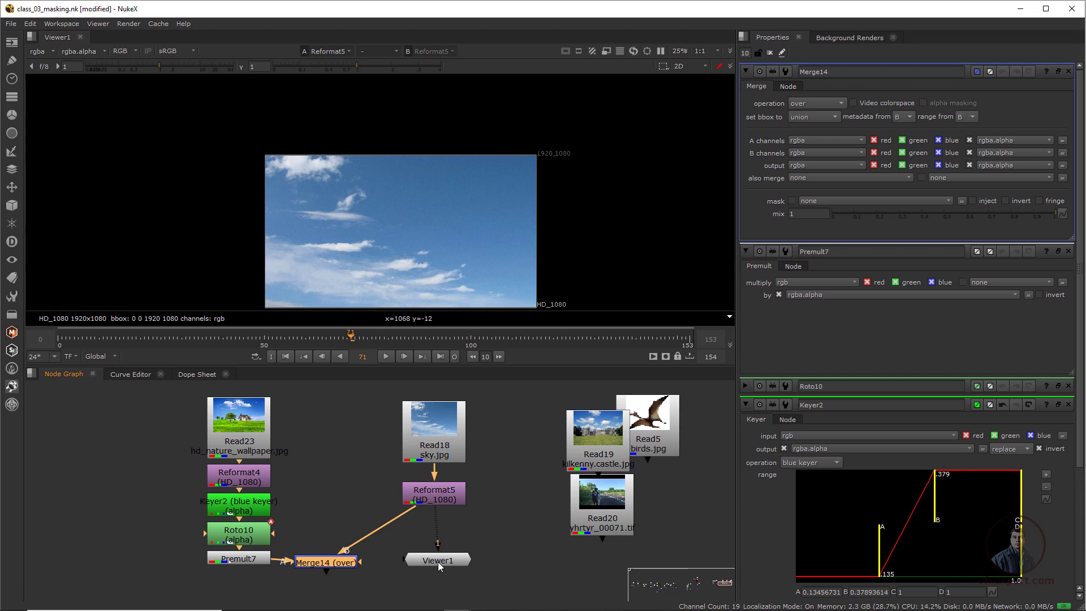
drag(440, 566, 486, 576)
drag(348, 564, 418, 560)
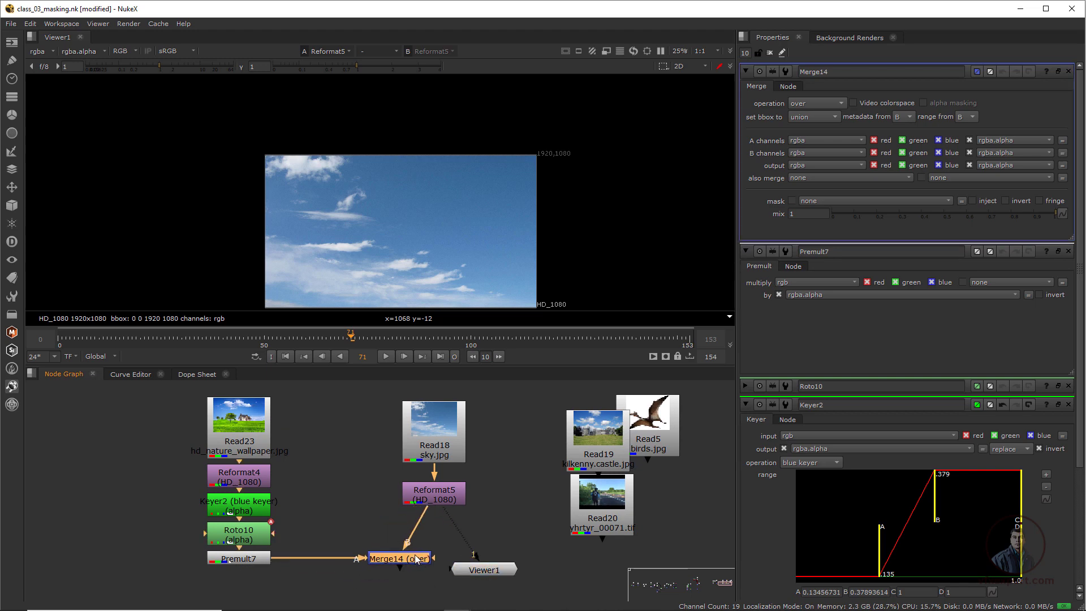
Compare the Merge14 composite with the original Reformat4 image in the viewer.
key(1)
scroll(419, 272, up, 2)
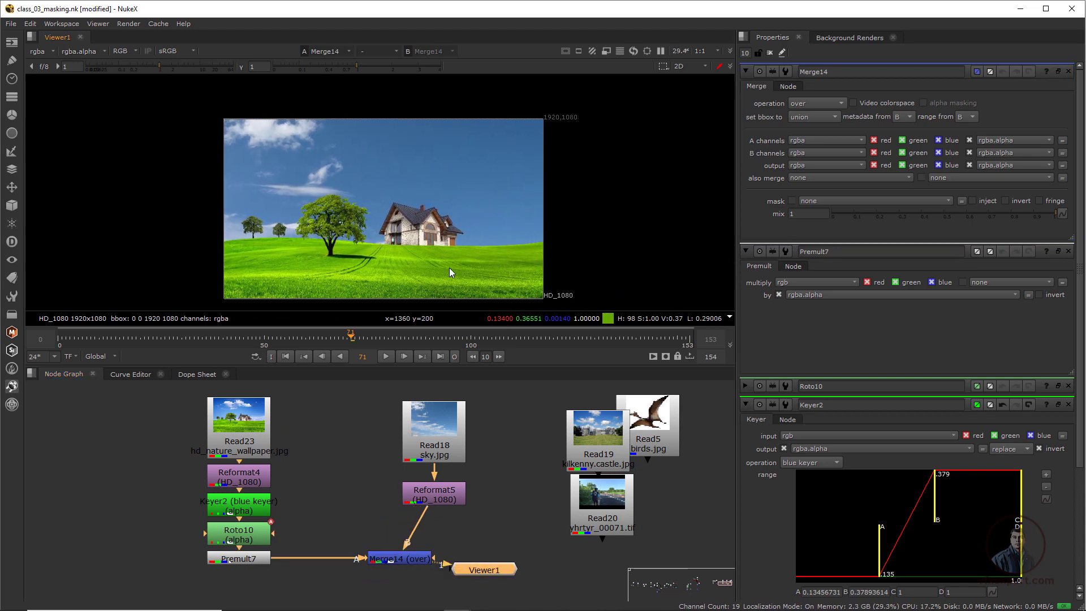
click(259, 481)
key(2)
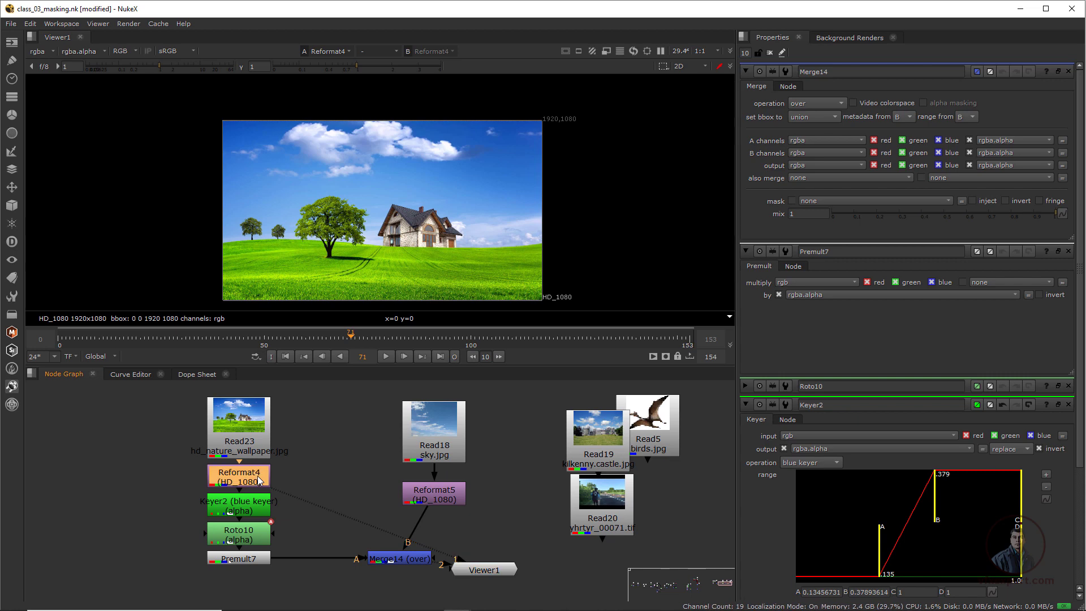
click(401, 558)
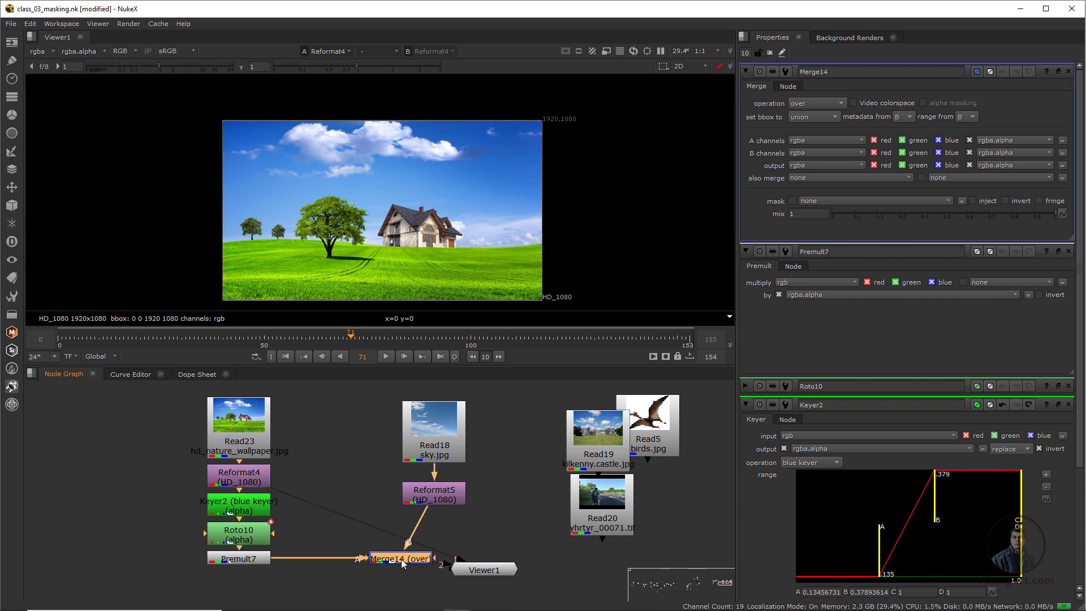
key(1)
key(2)
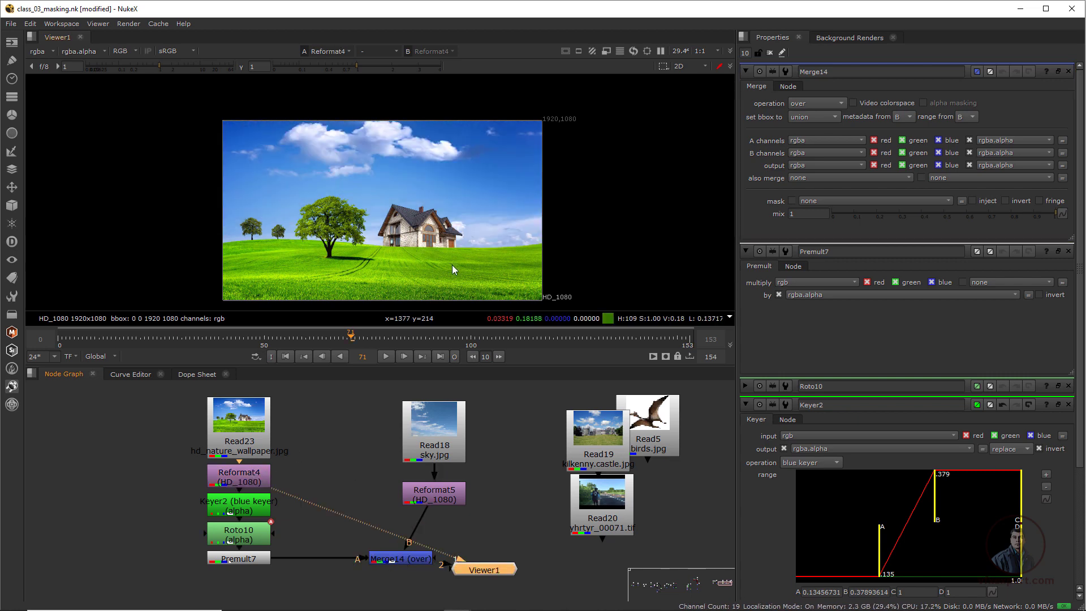
key(1)
key(2)
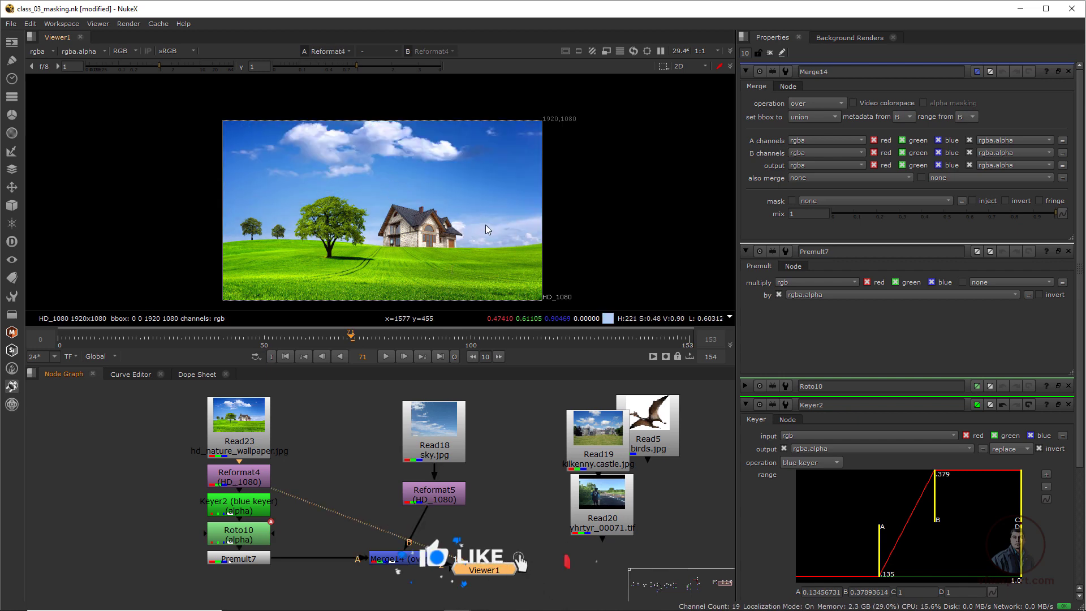
key(1)
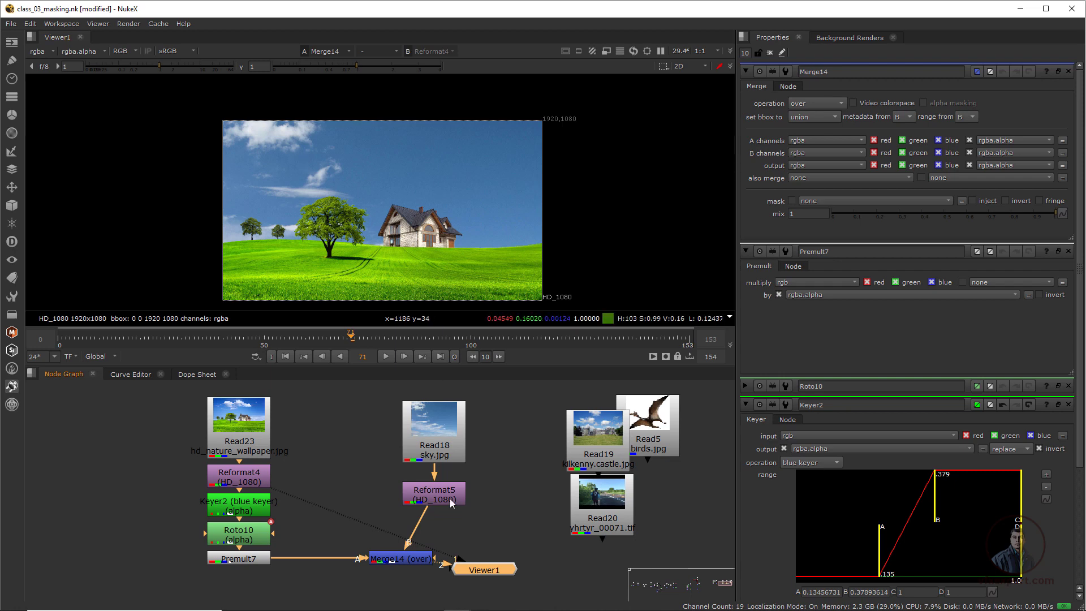
Move the viewer node closer to Merge14 and shift the kilkenny.castle.jpg and road image Read nodes aside, away from birds.jpg.
drag(498, 571, 468, 556)
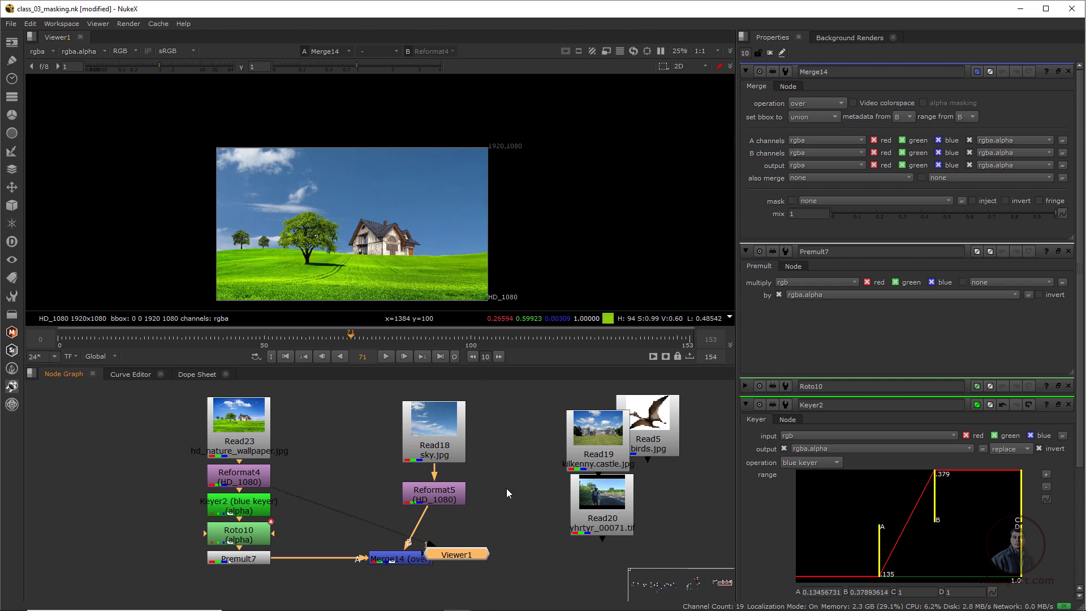
scroll(507, 487, up, 1)
middle_drag(506, 487, 394, 493)
drag(566, 442, 390, 450)
drag(474, 434, 574, 446)
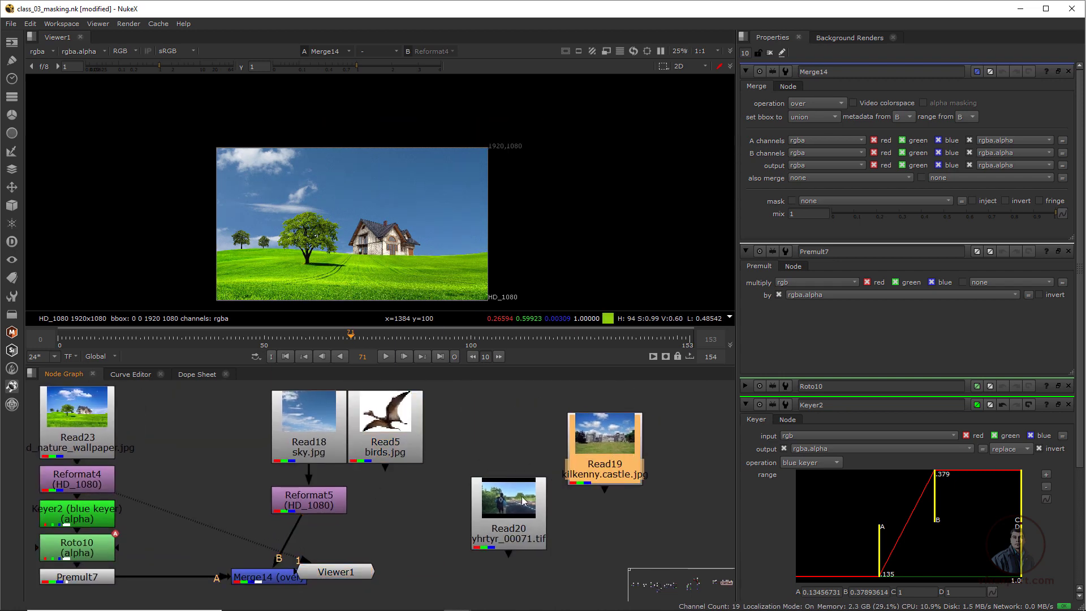
drag(508, 498, 648, 503)
Place the birds.jpg Read5 node beside the sky branch, display it, and position the viewer node beneath it.
drag(397, 416, 472, 425)
key(1)
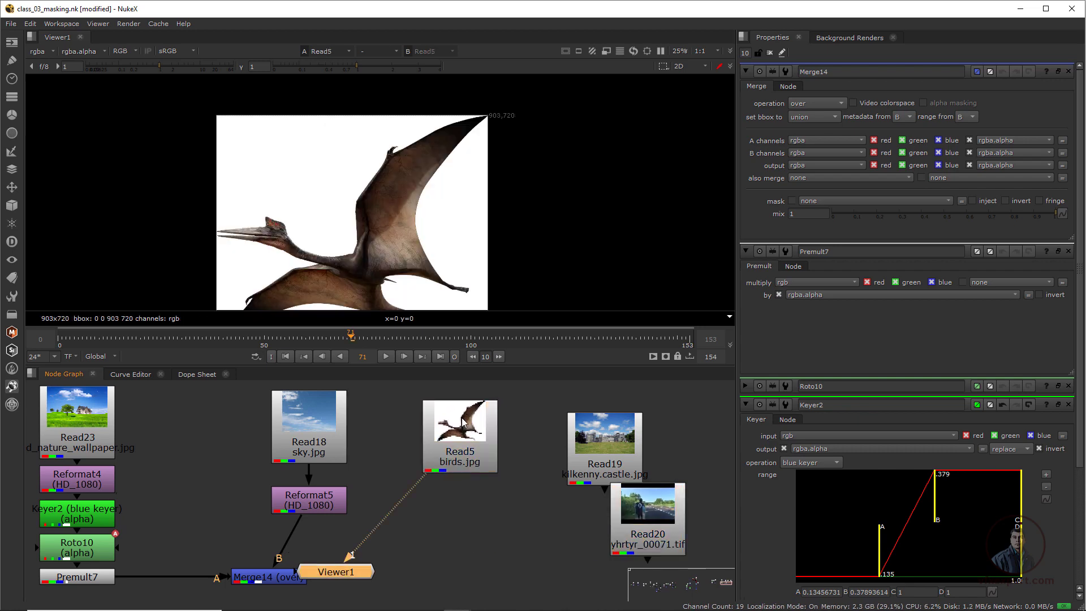
scroll(387, 214, down, 3)
middle_drag(388, 216, 415, 185)
drag(350, 571, 467, 581)
Add a Keyer node between the birds.jpg Read5 node and the viewer.
click(456, 439)
key(Tab)
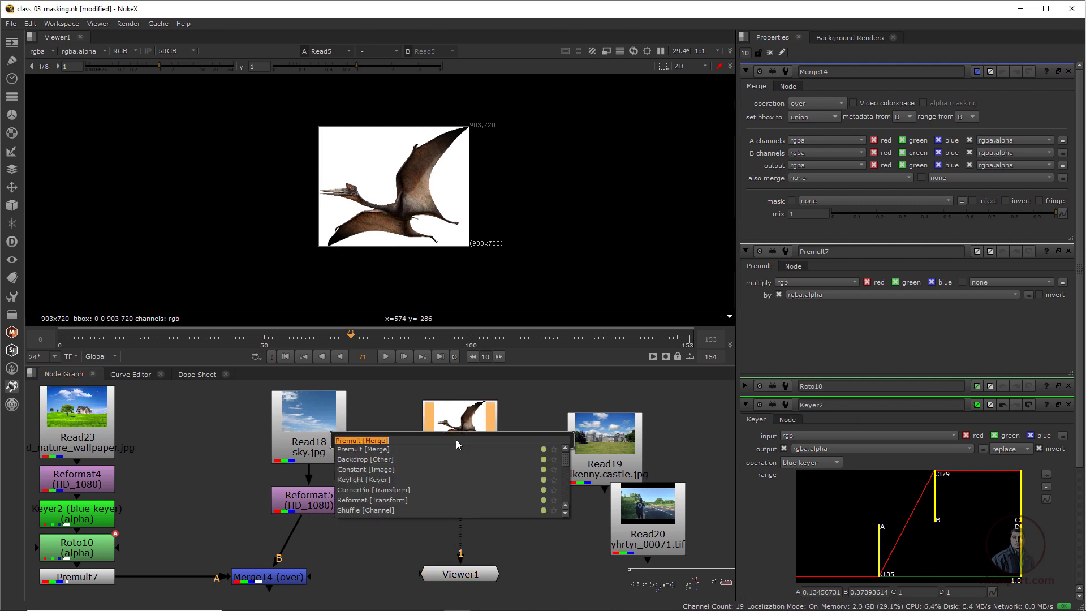
text(key)
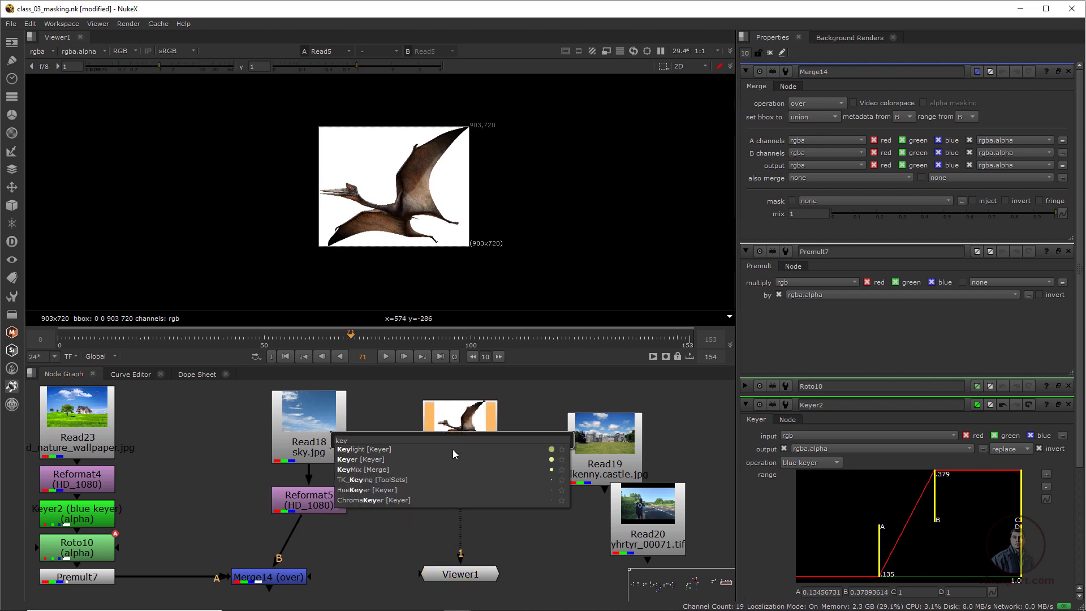
click(379, 460)
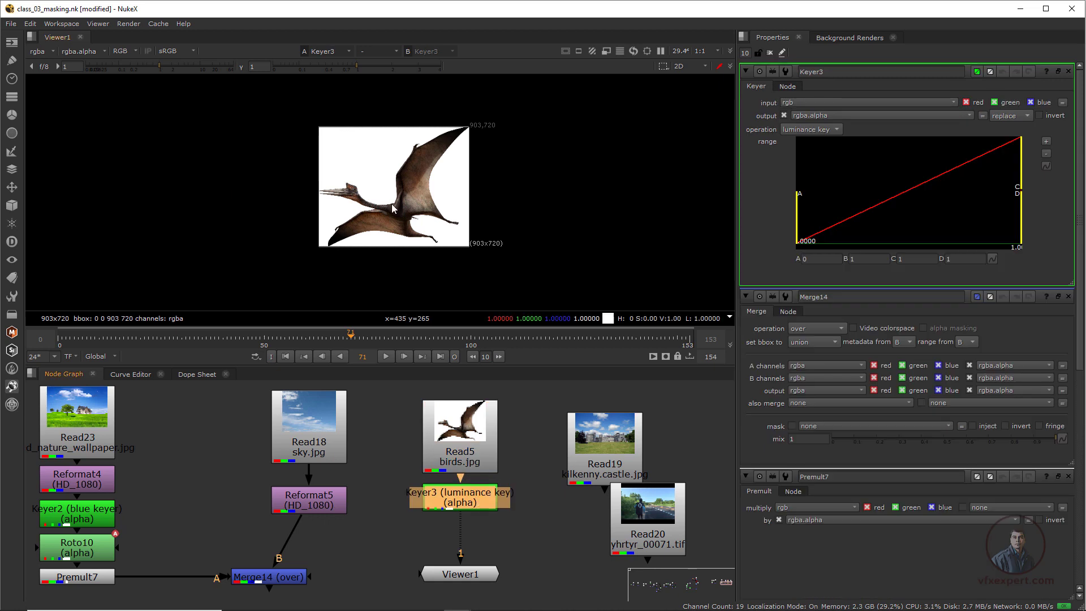
Examine the bird image's red, green, blue and alpha channels one after another through Keyer3.
scroll(426, 169, up, 3)
middle_drag(430, 243, 442, 247)
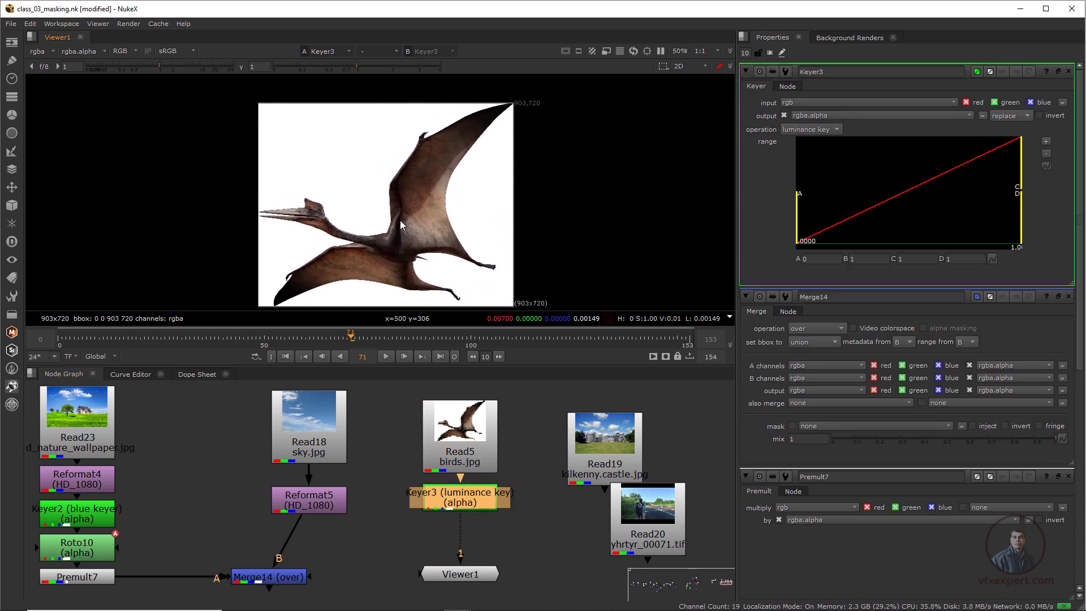
key(r)
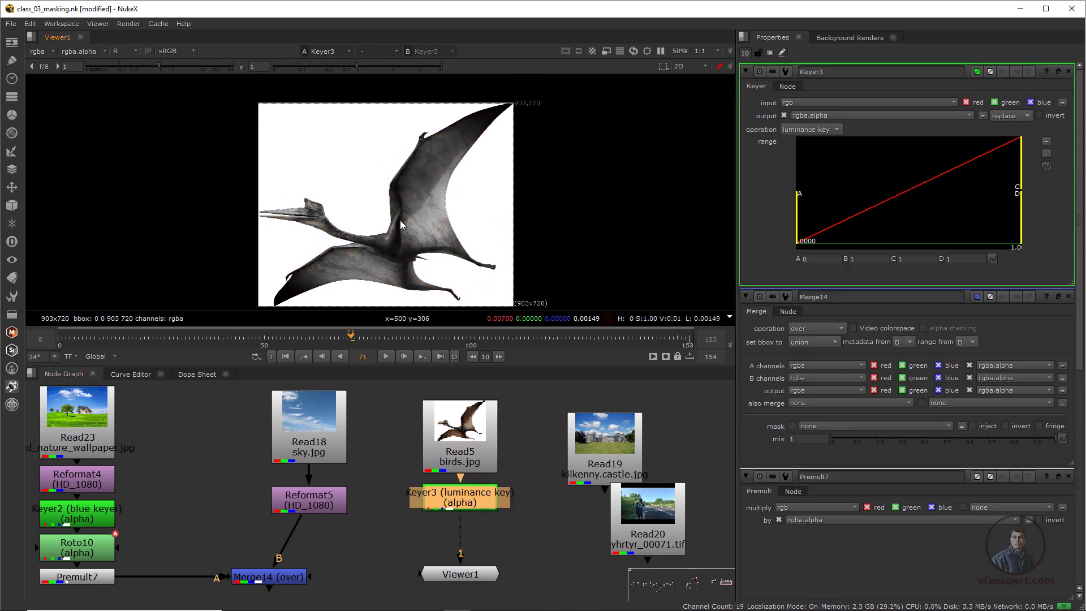
key(g)
key(b)
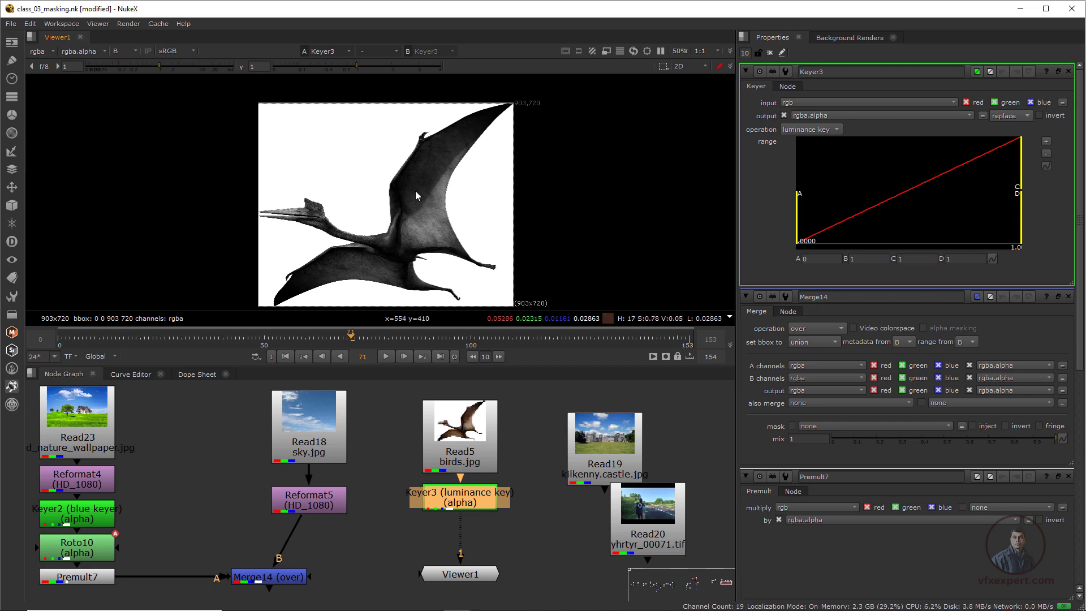
key(a)
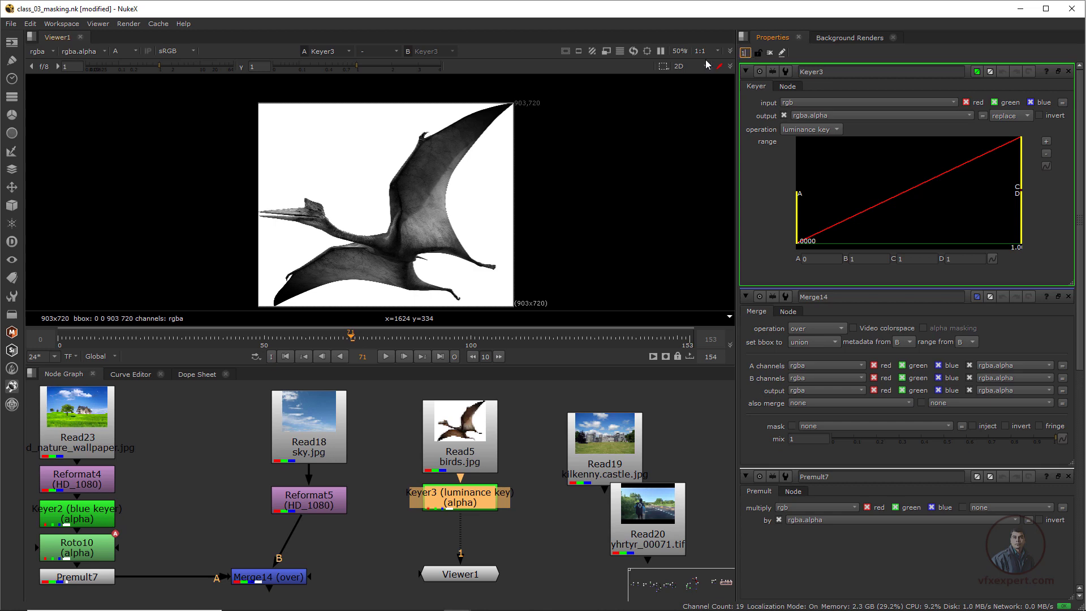
Limit the Properties bin to 1 open node and set Keyer3's operation to blue keyer.
key(Return)
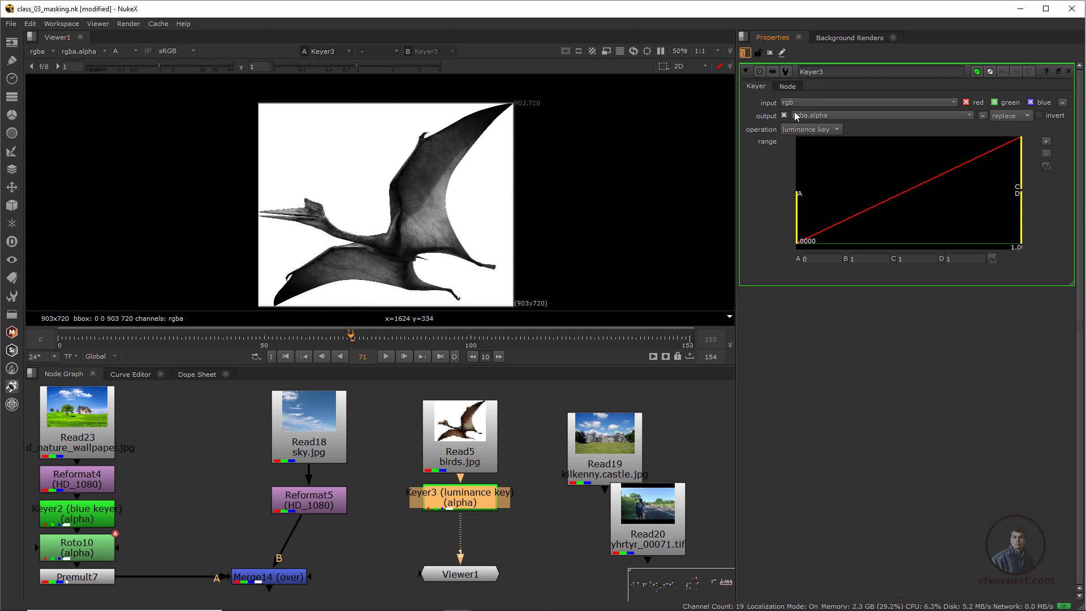
click(831, 135)
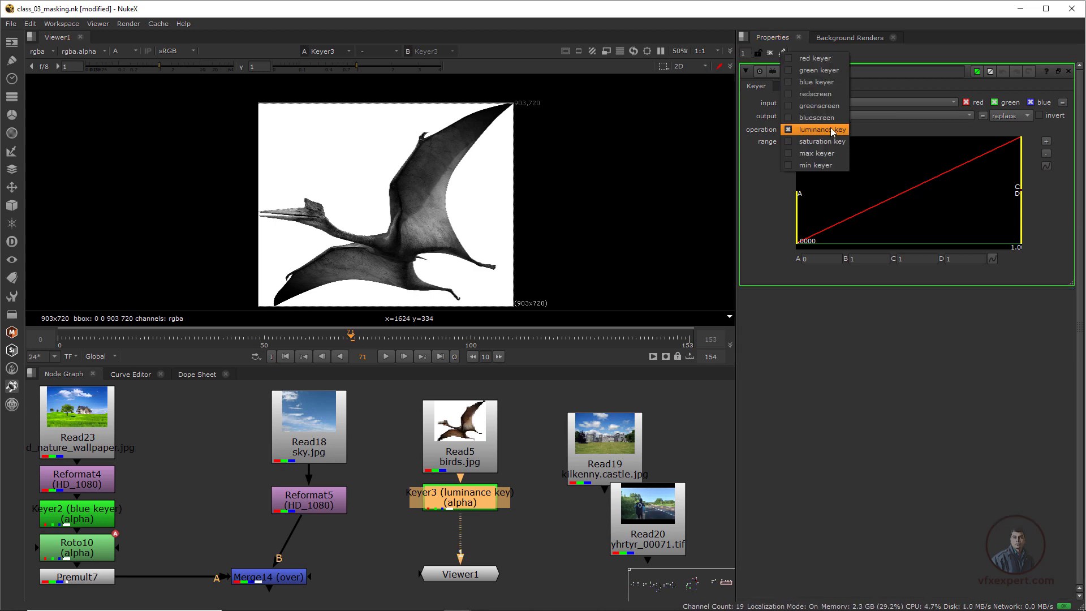
click(823, 85)
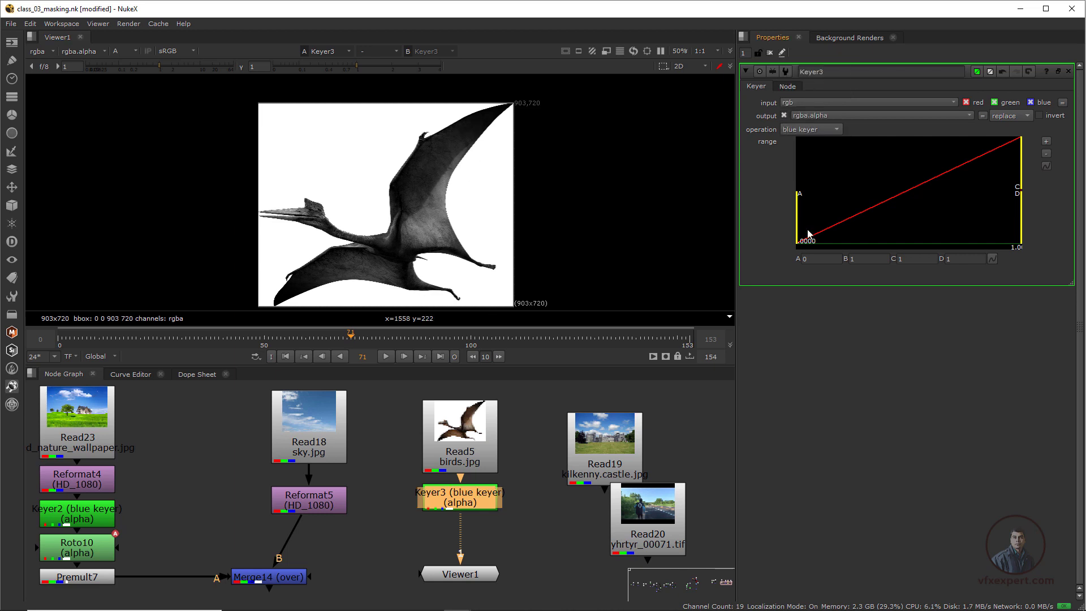
Invert Keyer3's output and adjust its range to about 0.166 for A and 0.696 for B for a solid bird matte.
drag(798, 220, 868, 220)
click(1039, 115)
drag(1011, 167, 983, 167)
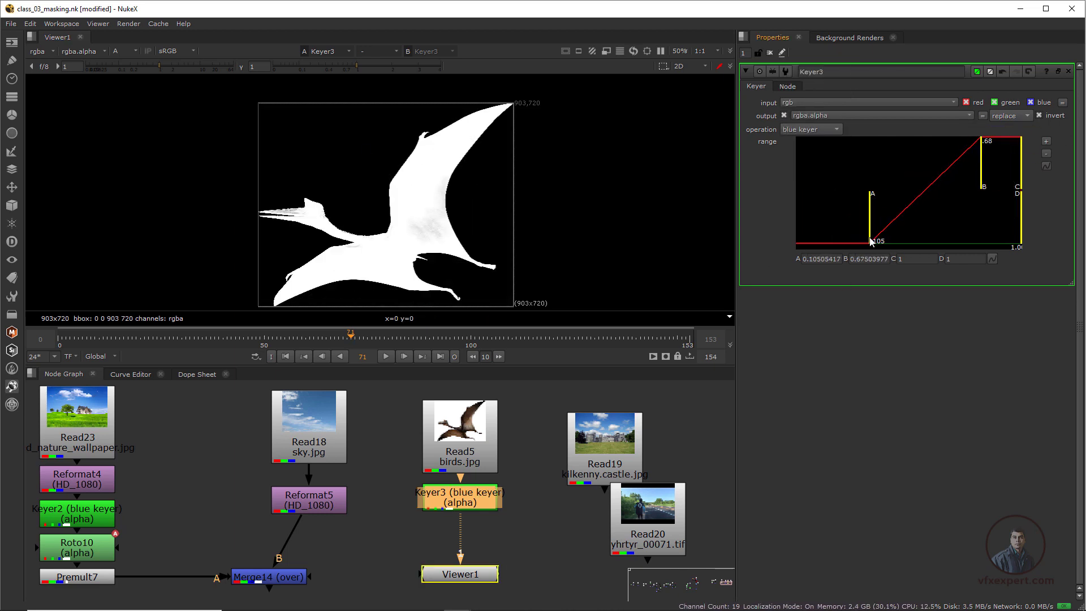
drag(869, 237, 909, 221)
scroll(365, 238, up, 1)
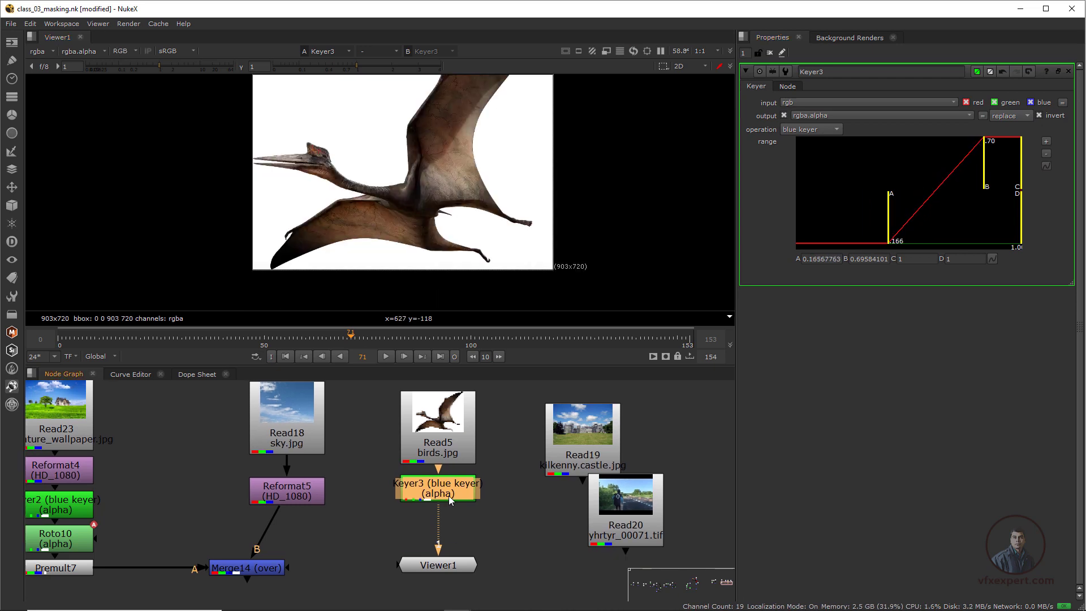
Add a Premult node after Keyer3 and inspect the edges of the cut-out bird.
key(Tab)
text(pre)
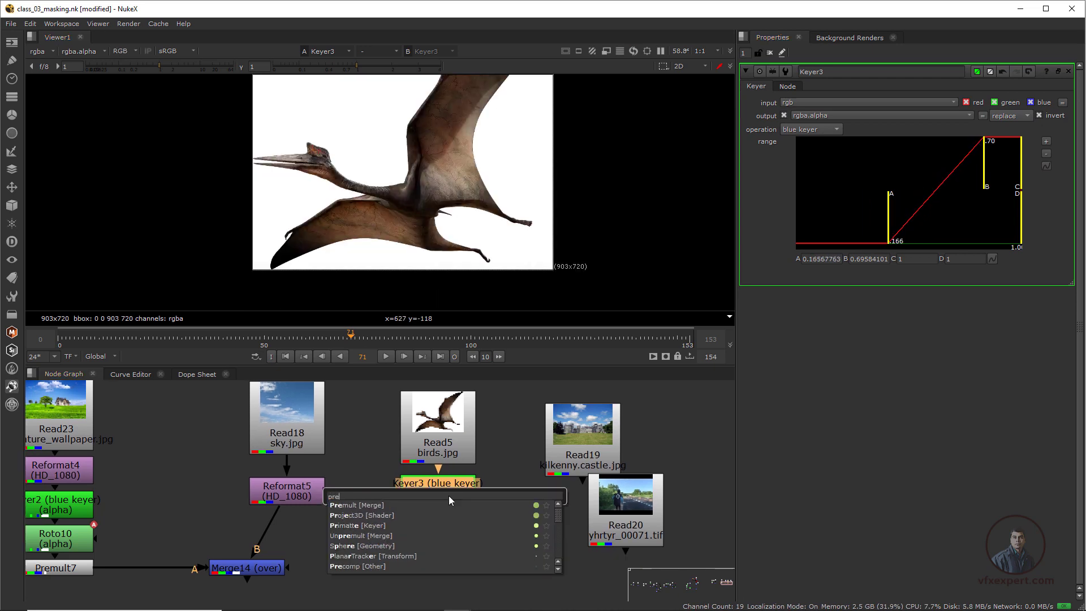
click(338, 506)
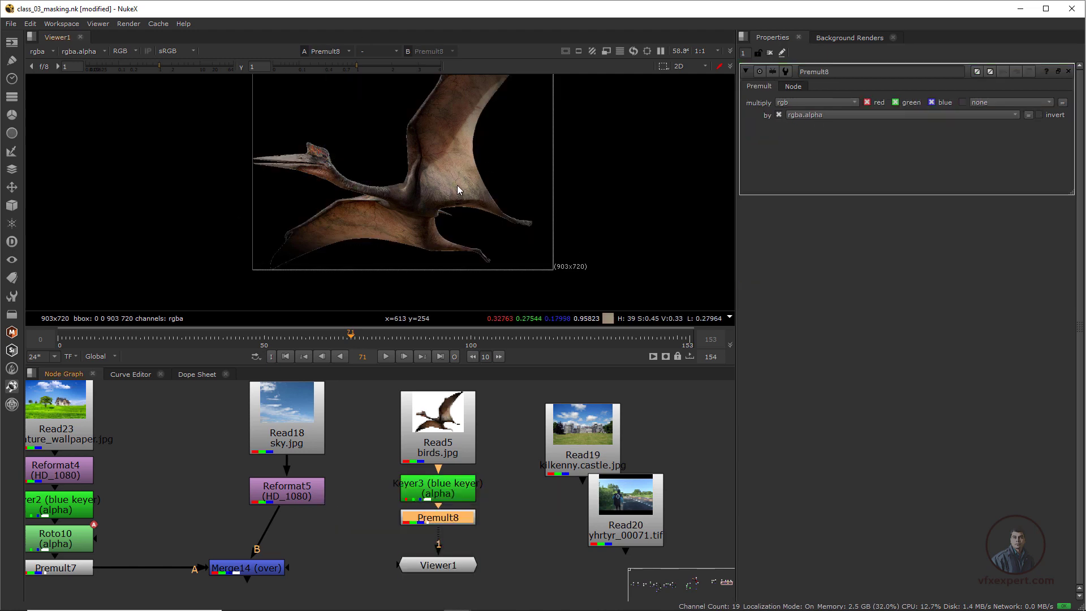
scroll(457, 185, down, 2)
middle_drag(455, 194, 437, 207)
middle_drag(387, 247, 434, 267)
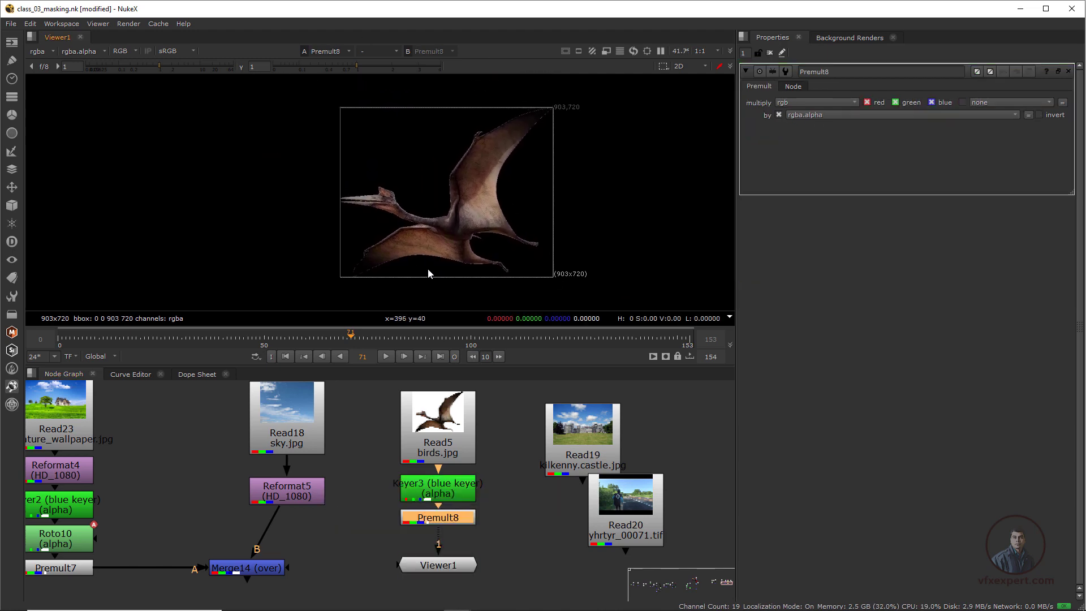
scroll(447, 238, up, 1)
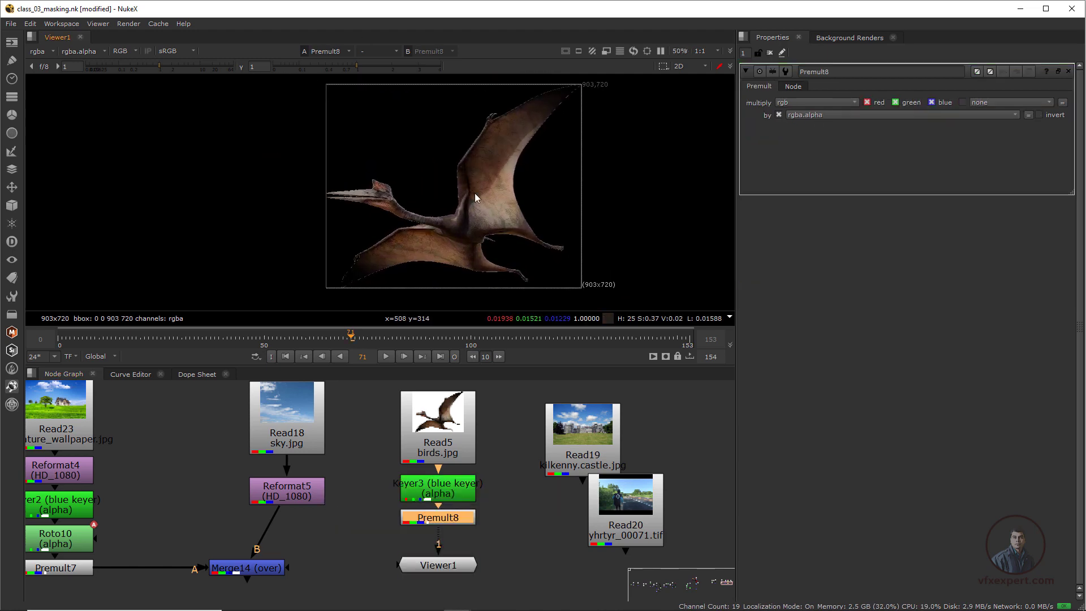
Add an EdgeBlur node after Premult8 and move the viewer node below it.
click(442, 561)
click(439, 517)
key(Tab)
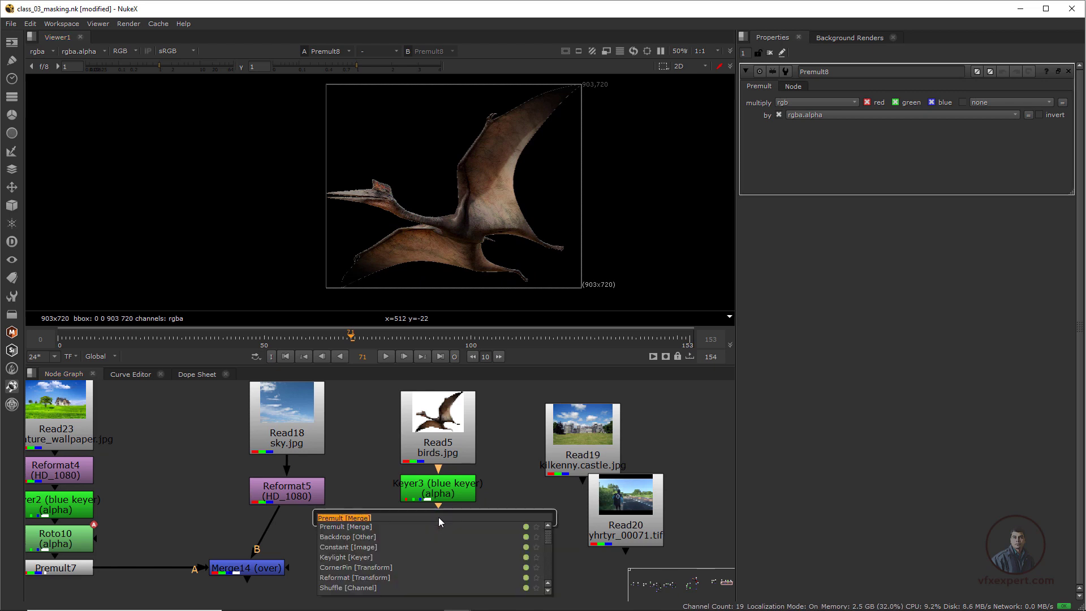
text(ed)
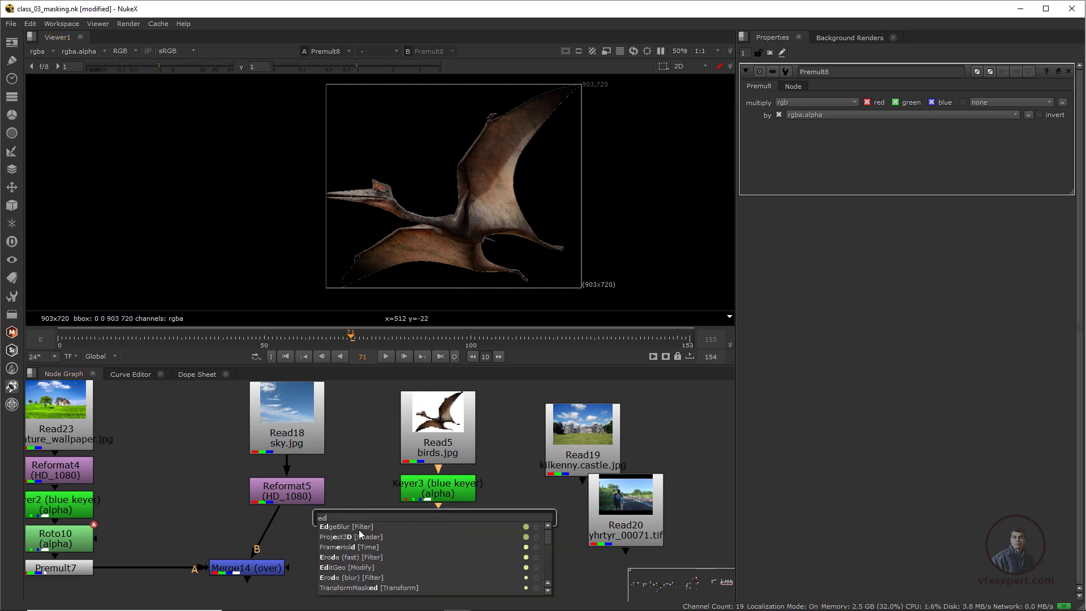
key(Return)
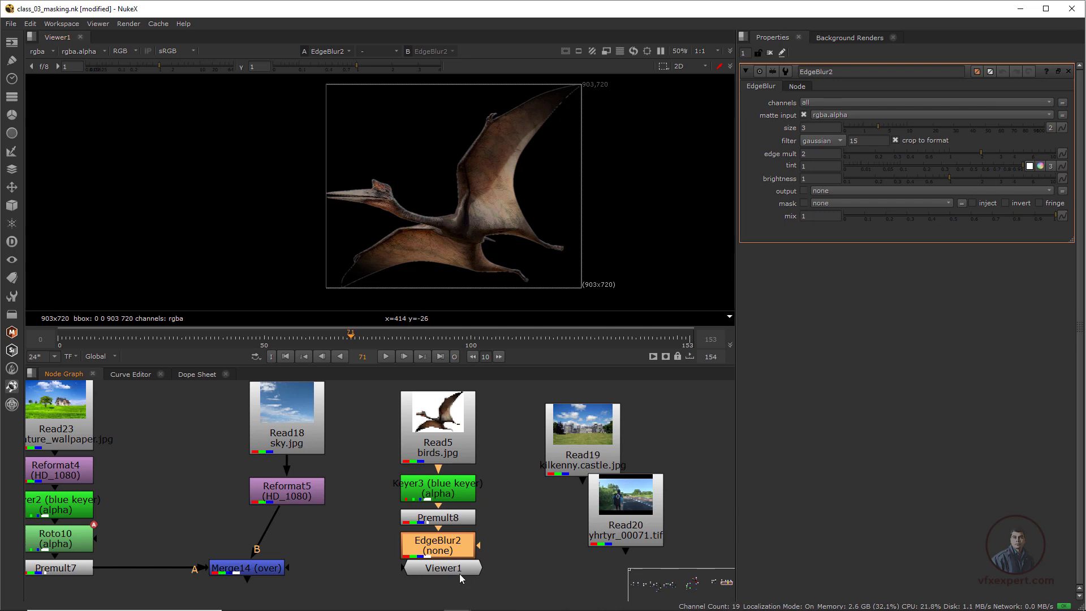
drag(459, 572, 453, 587)
Reposition Merge14 beneath Reformat5 and display its composite to check the foreground edges up close.
middle_drag(299, 535, 424, 495)
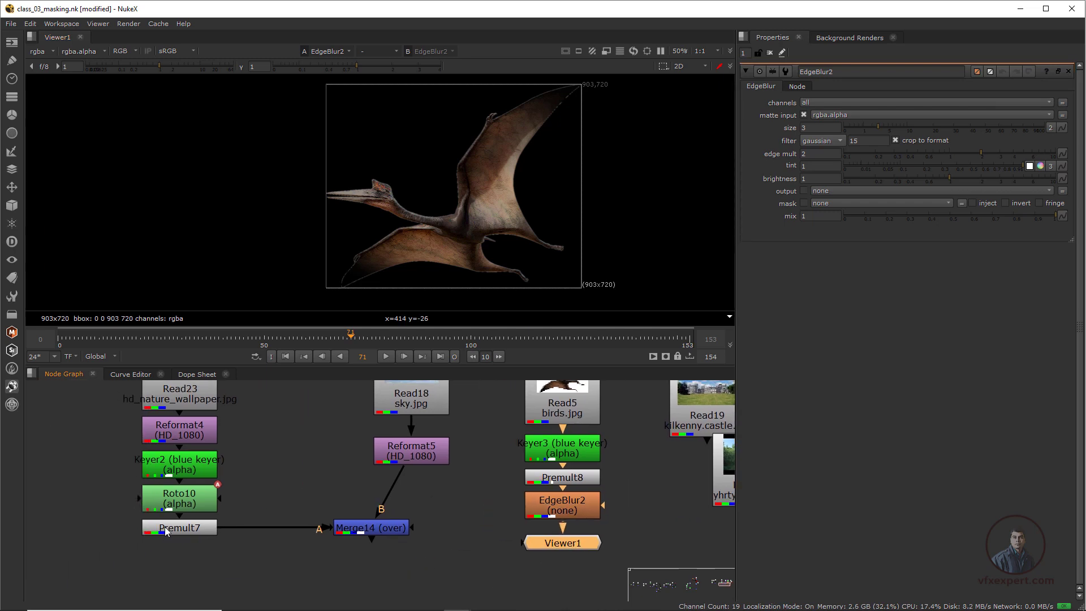
click(206, 529)
drag(363, 528, 398, 531)
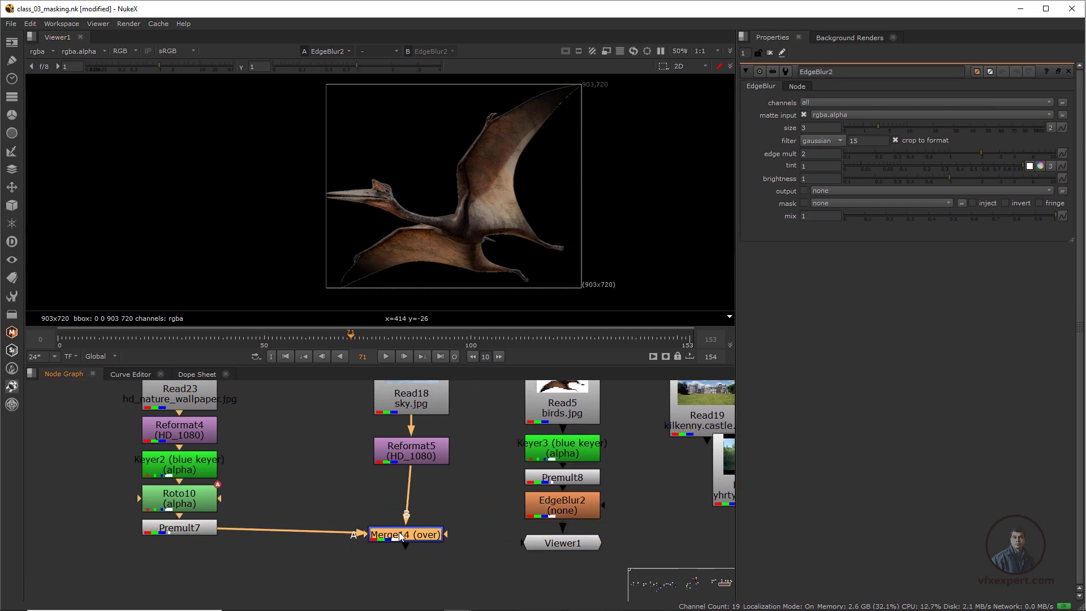
key(1)
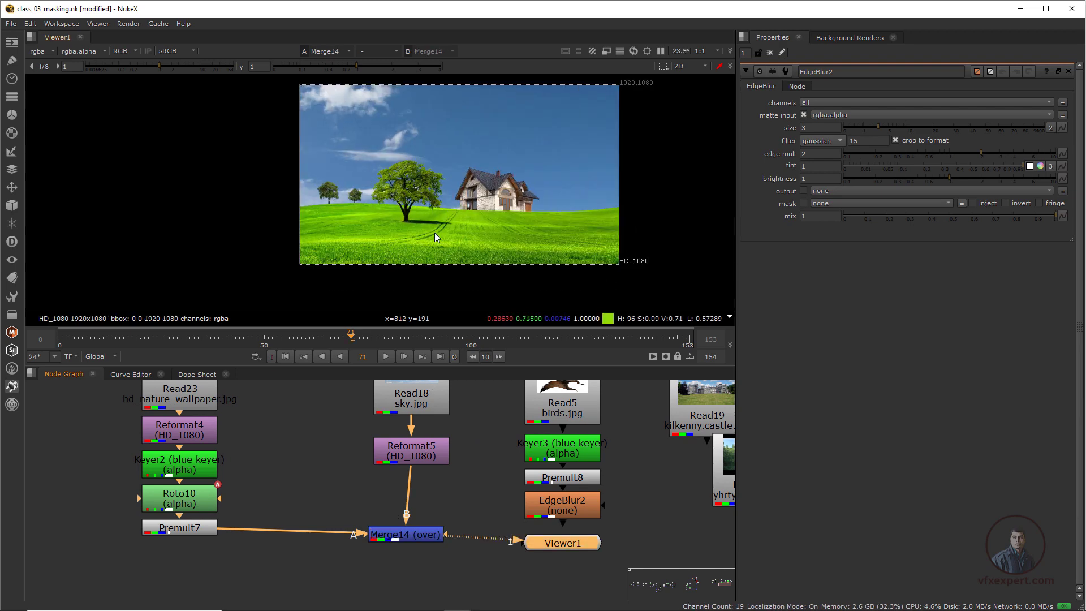
scroll(434, 232, up, 4)
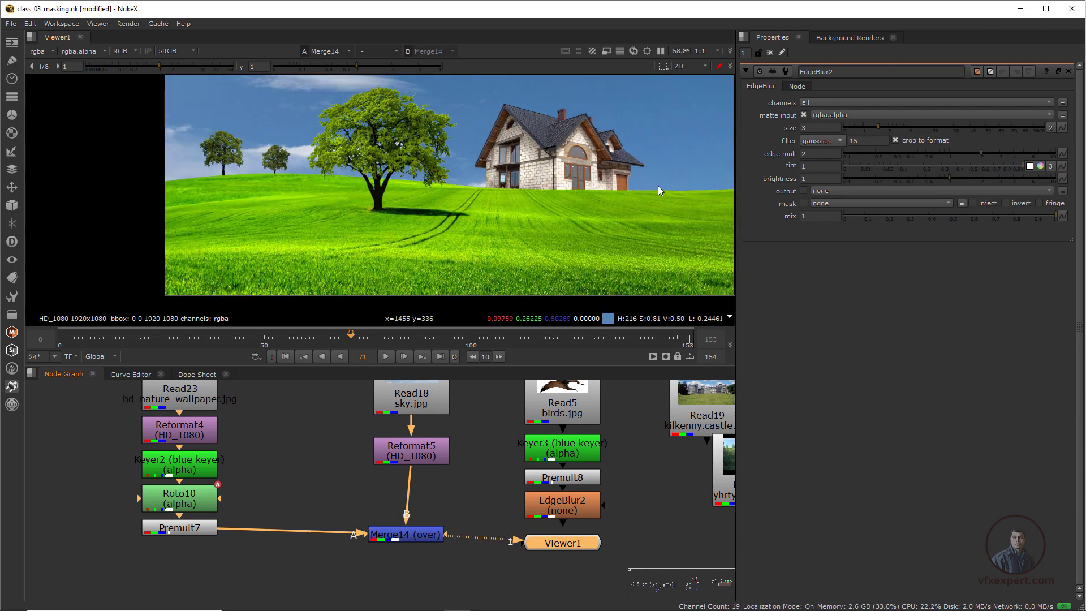
Add an EdgeBlur node between Premult7 and Merge14's A input.
click(185, 528)
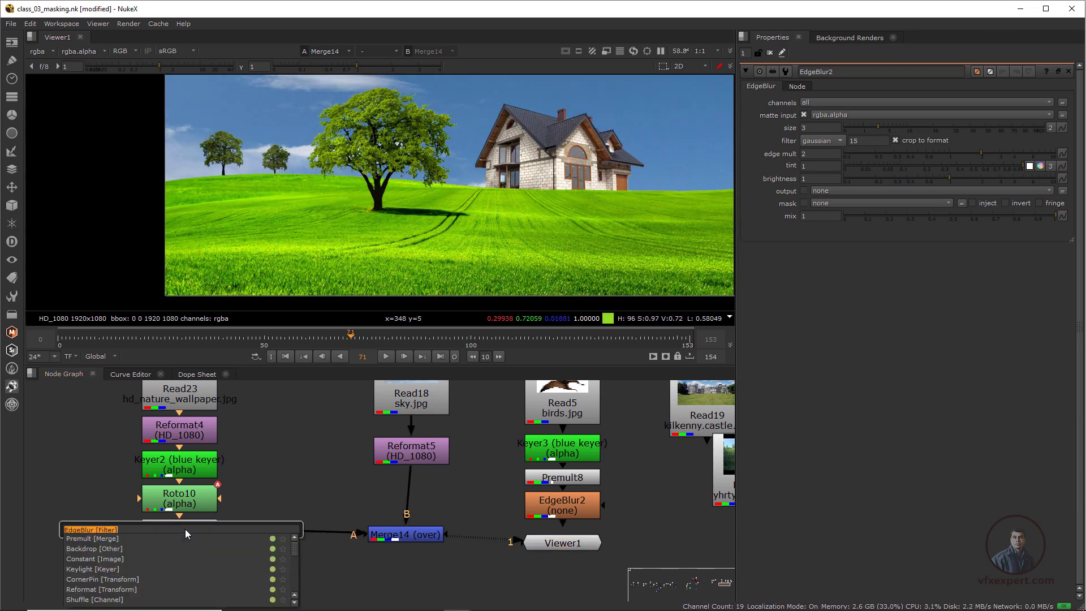
key(Tab)
text(ed)
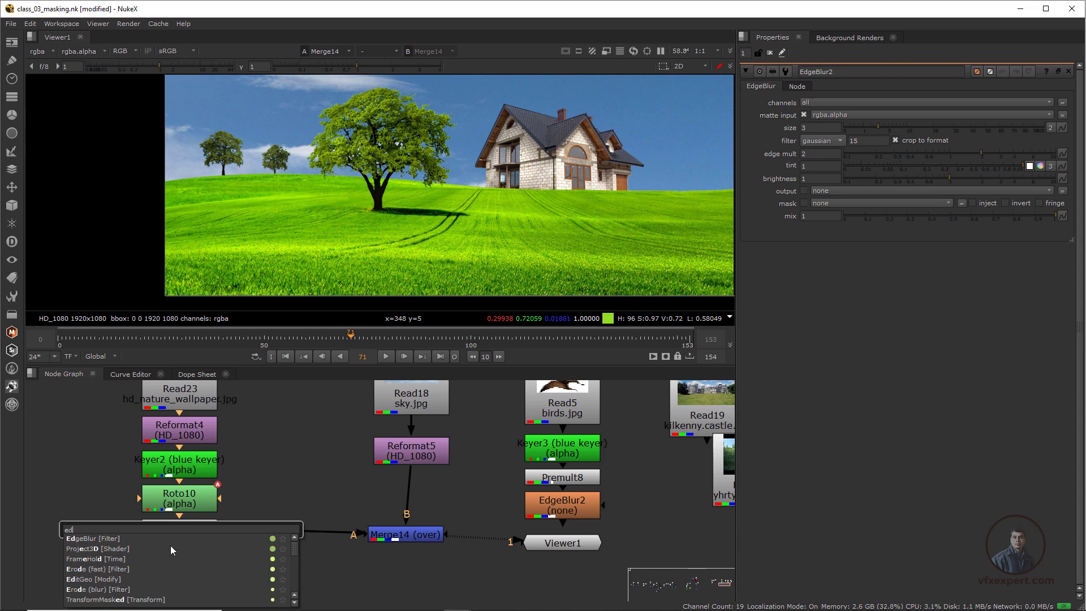
key(Return)
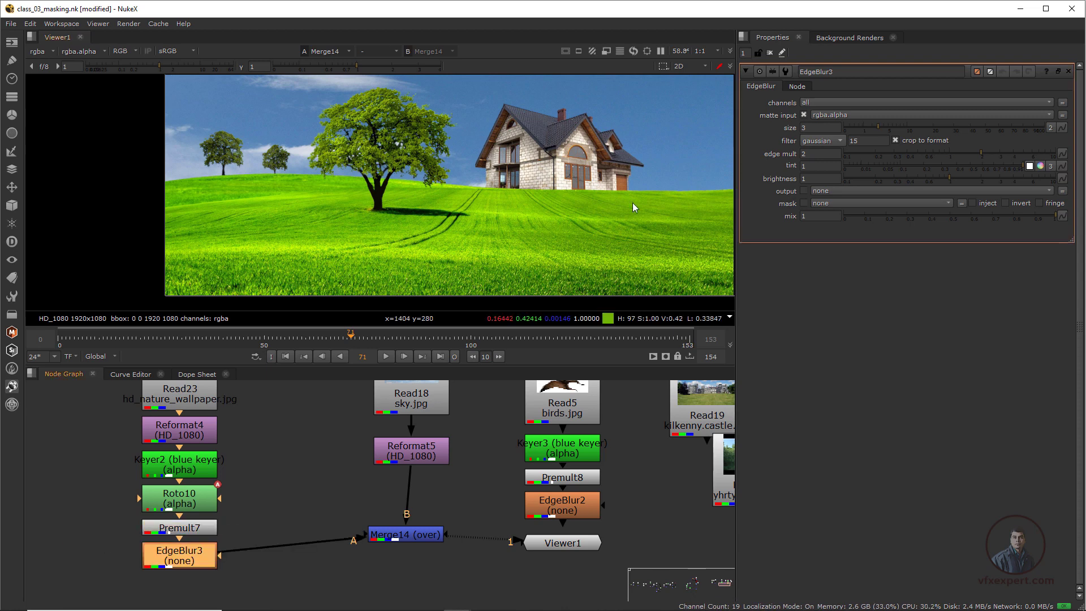
Move the viewer node down below Merge14 to leave room for another node between them.
scroll(631, 201, down, 2)
middle_drag(630, 202, 496, 231)
middle_drag(328, 510, 222, 530)
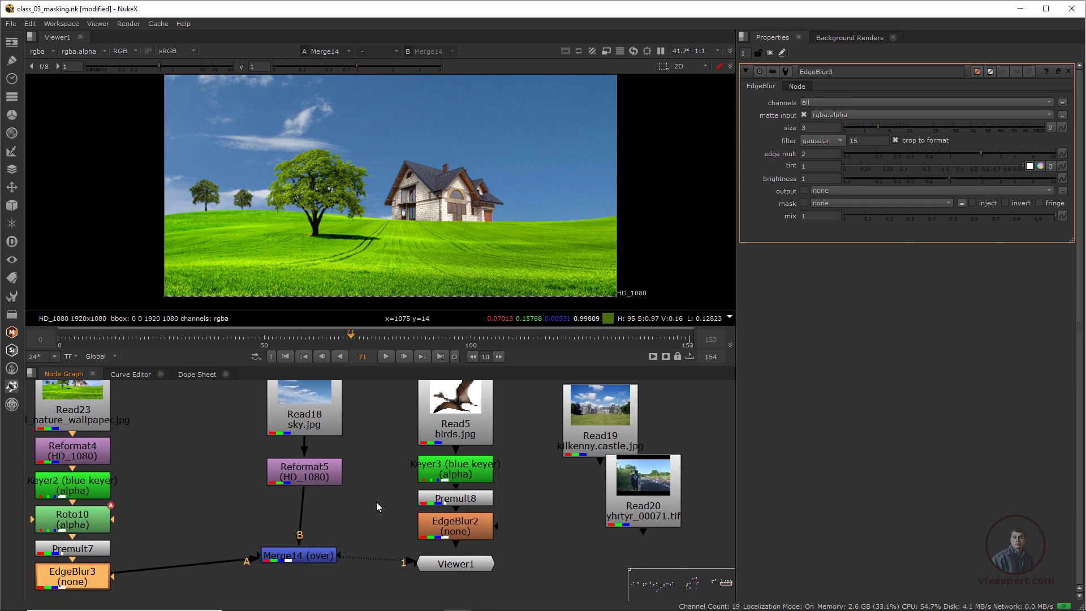
scroll(376, 501, down, 1)
drag(449, 552, 351, 596)
scroll(402, 572, down, 2)
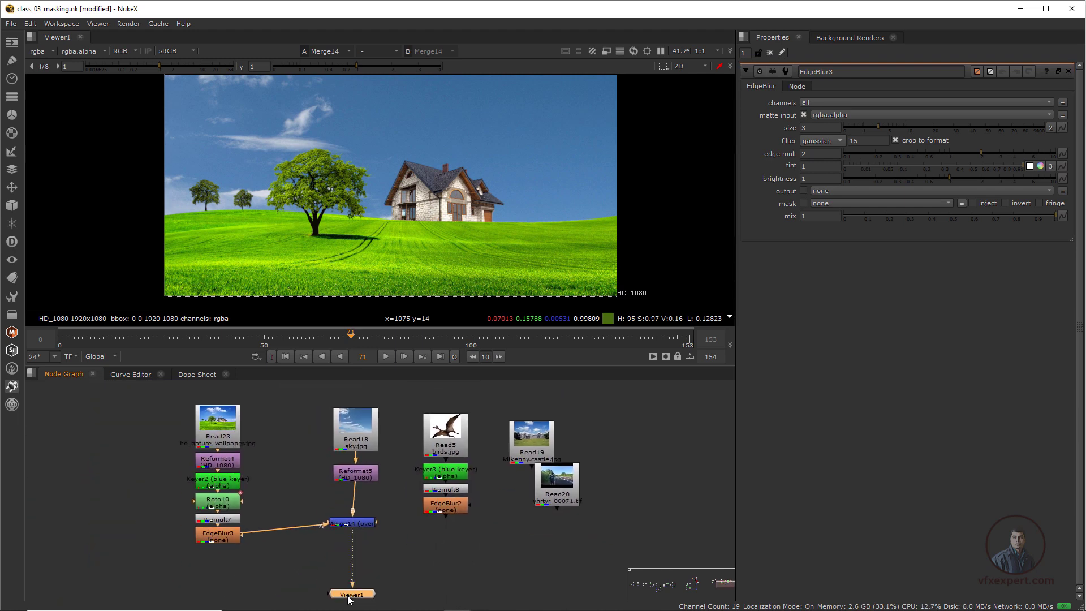
Insert a Merge (over) node between Merge14 and the viewer and connect EdgeBlur2 to its A input through a dot.
click(400, 558)
key(m)
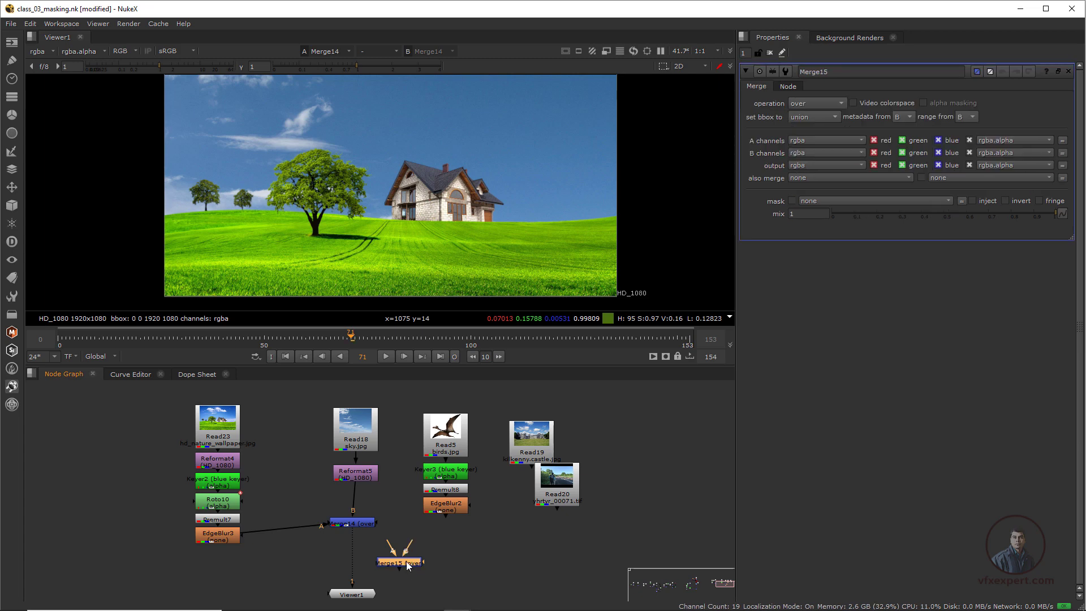
drag(408, 565, 365, 567)
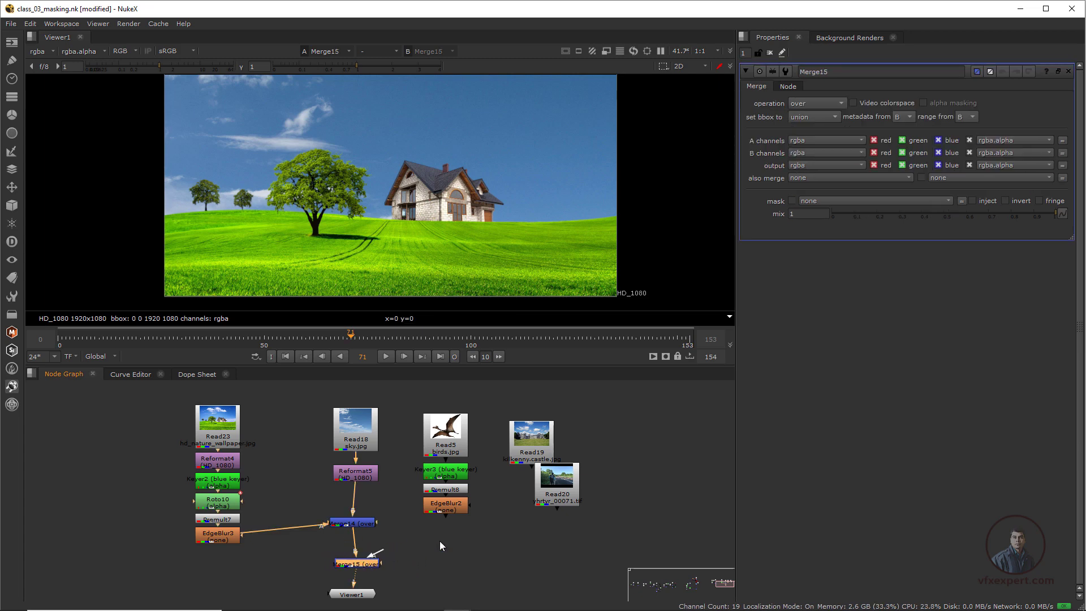
drag(440, 541, 452, 507)
ctrl+drag(403, 535, 446, 555)
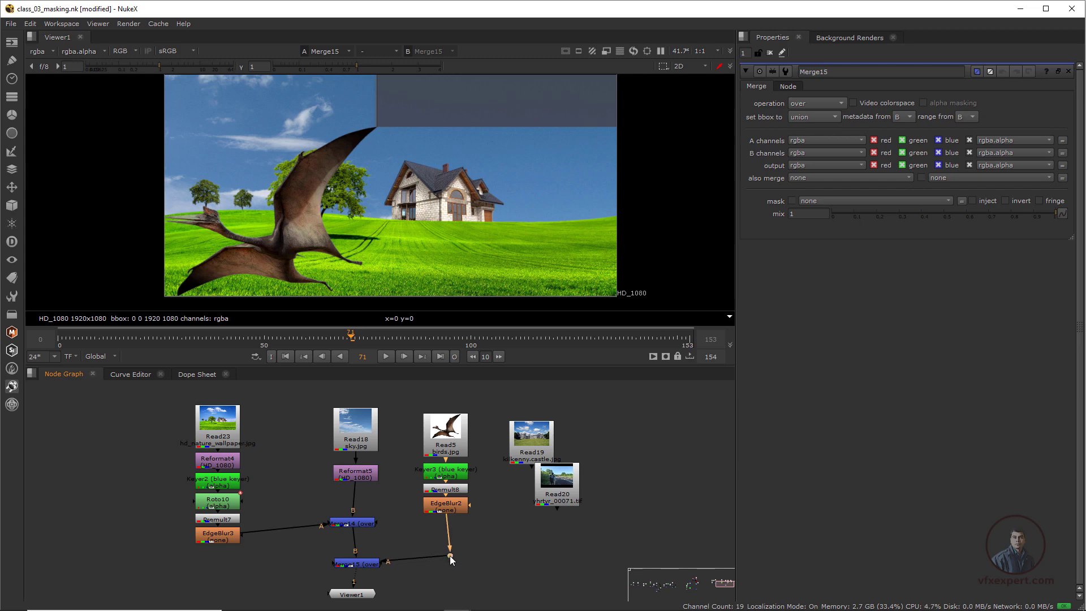
Add a Transform after EdgeBlur2 that scales the bird to about 0.388 and moves it to about x 1126, y 416, and clear the open node properties.
click(446, 508)
key(t)
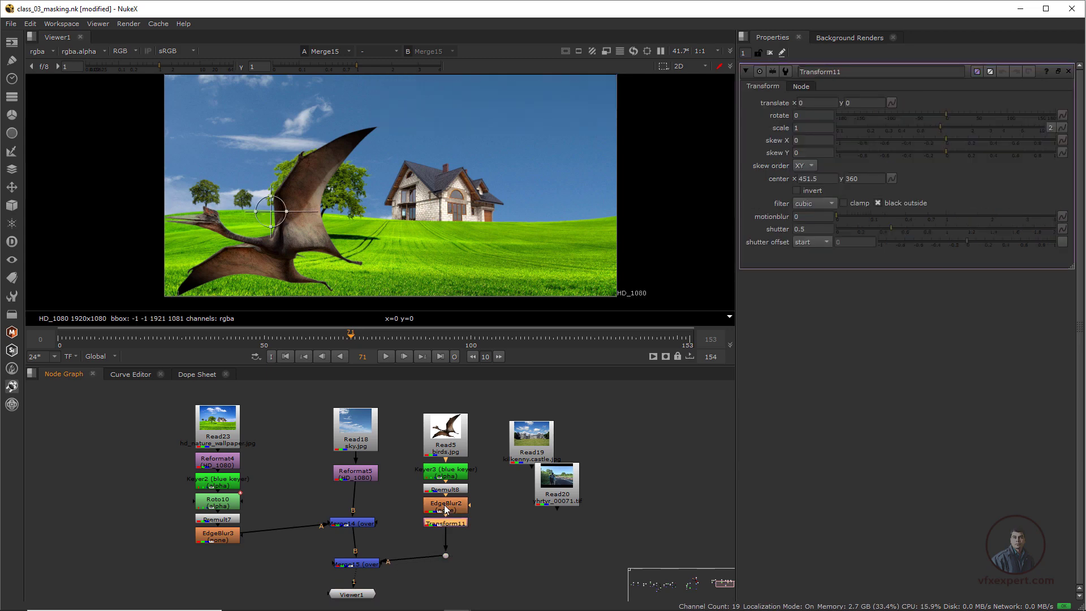
drag(284, 226, 535, 113)
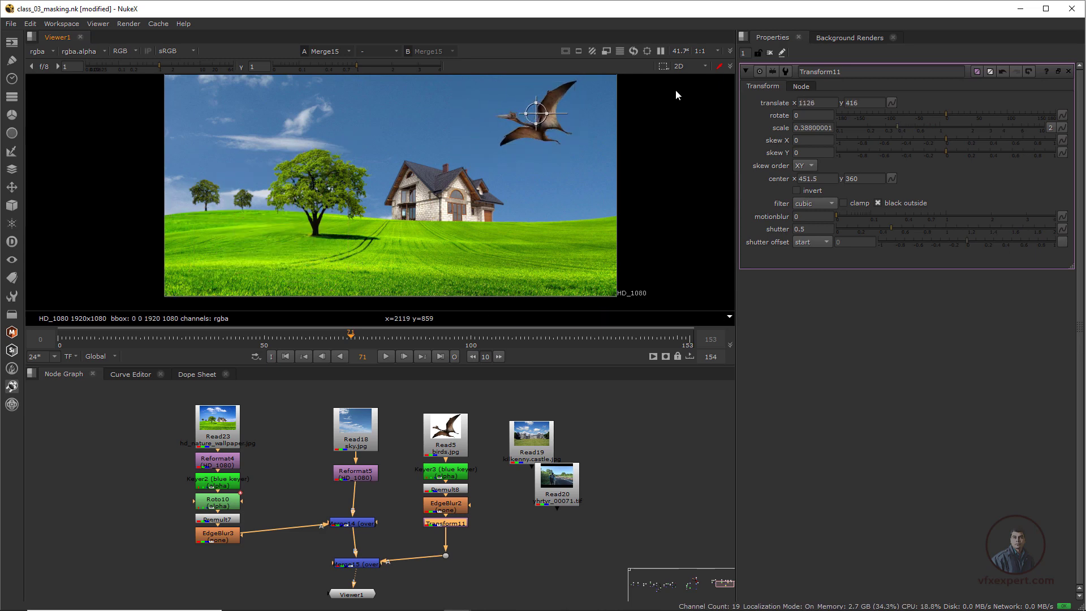
click(770, 52)
scroll(514, 260, down, 2)
scroll(538, 243, up, 1)
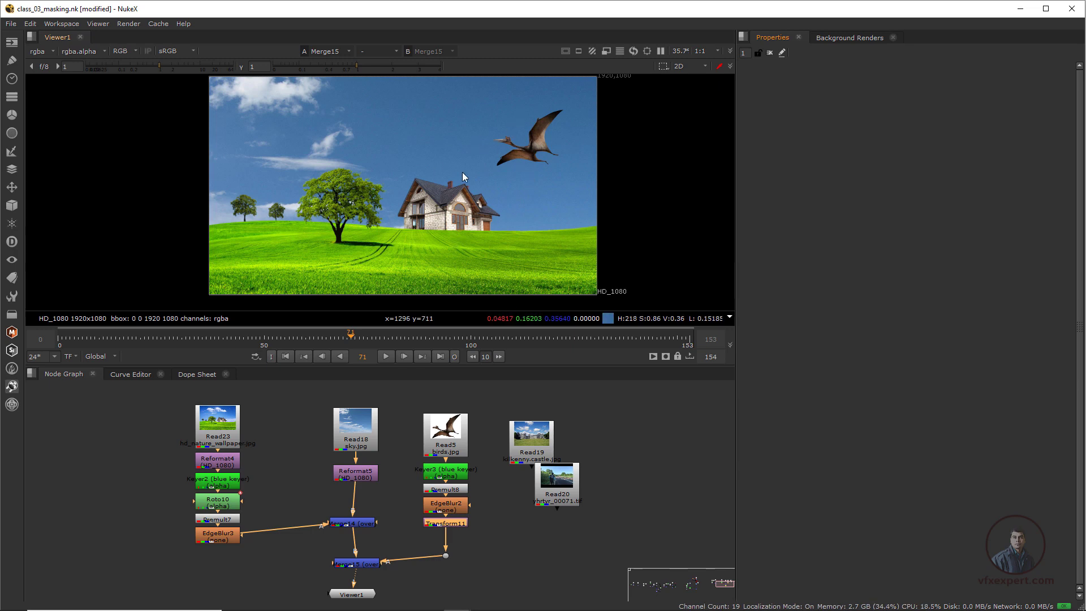
Move Read20 into the open space beside Read19 and display its road footage in the viewer.
drag(566, 487, 597, 445)
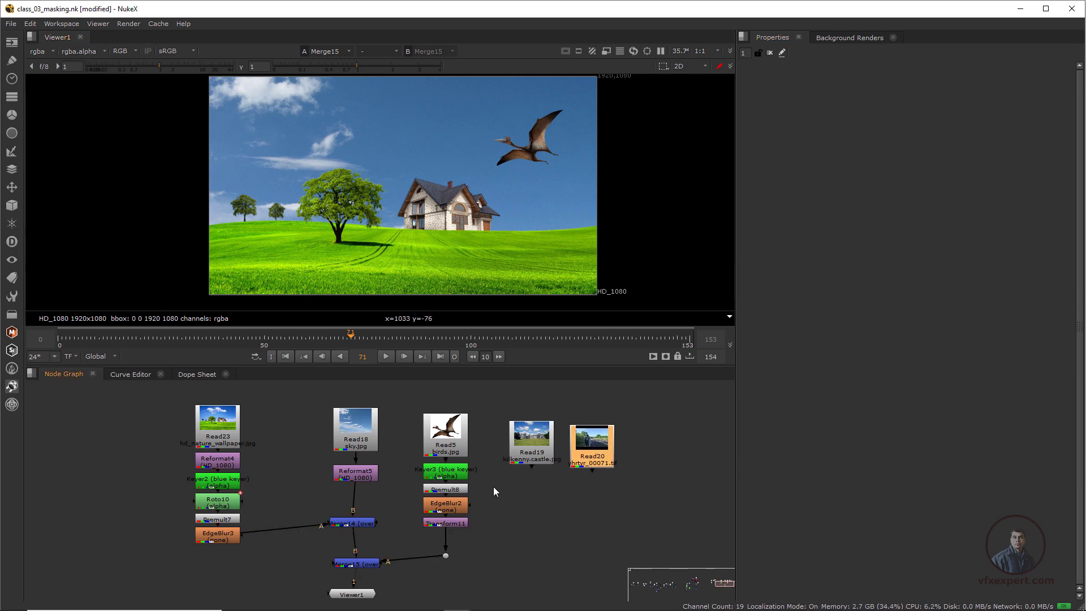
middle_drag(597, 445, 456, 477)
drag(455, 477, 471, 469)
key(1)
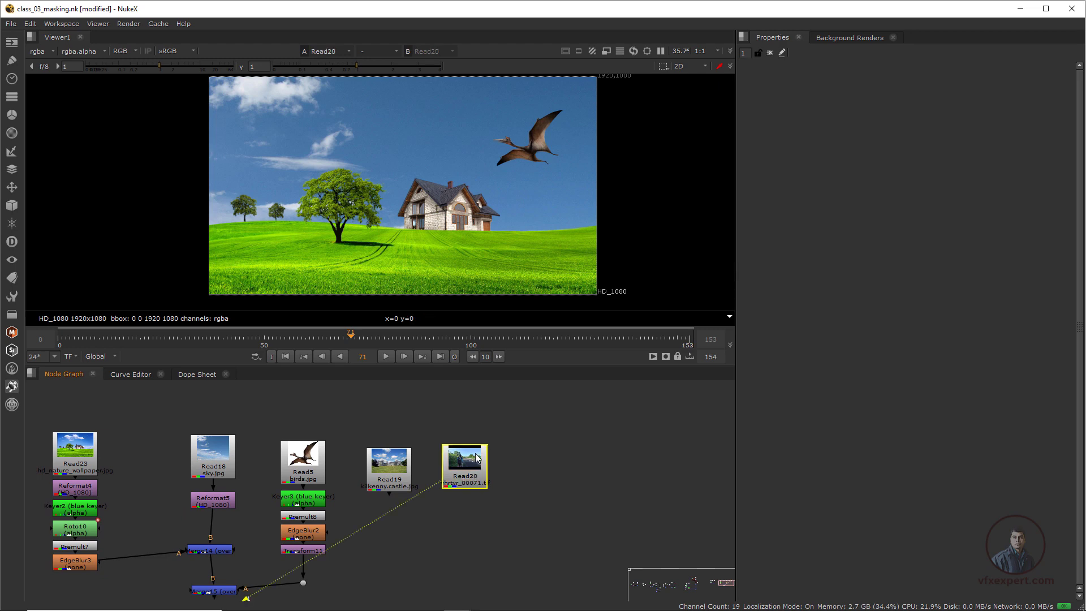
Play Read20's clip from the first frame to frame 46 and place the viewer node beneath it.
click(286, 357)
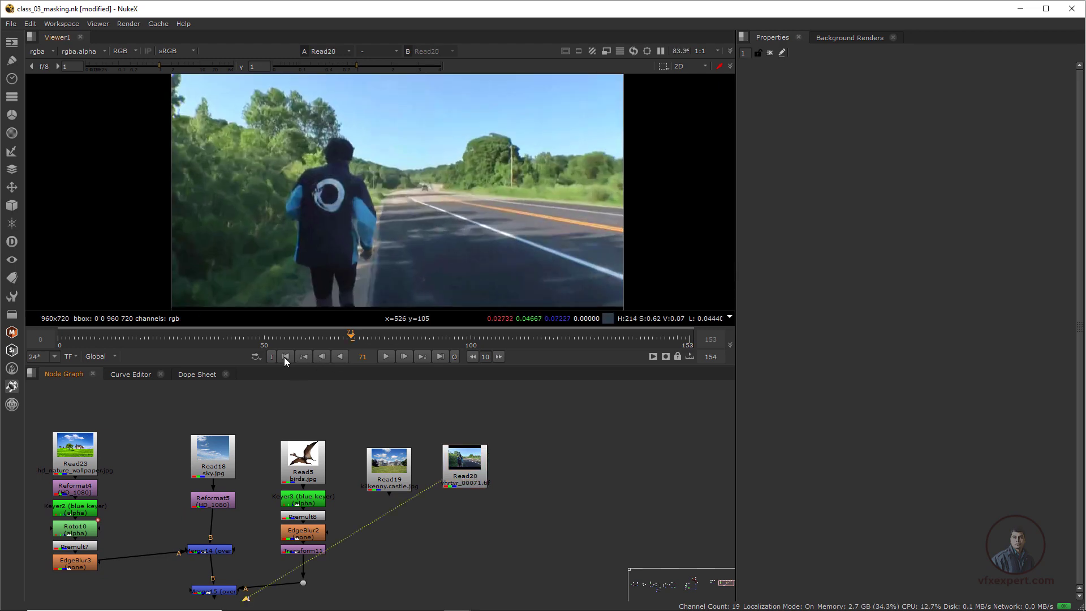
scroll(445, 249, down, 2)
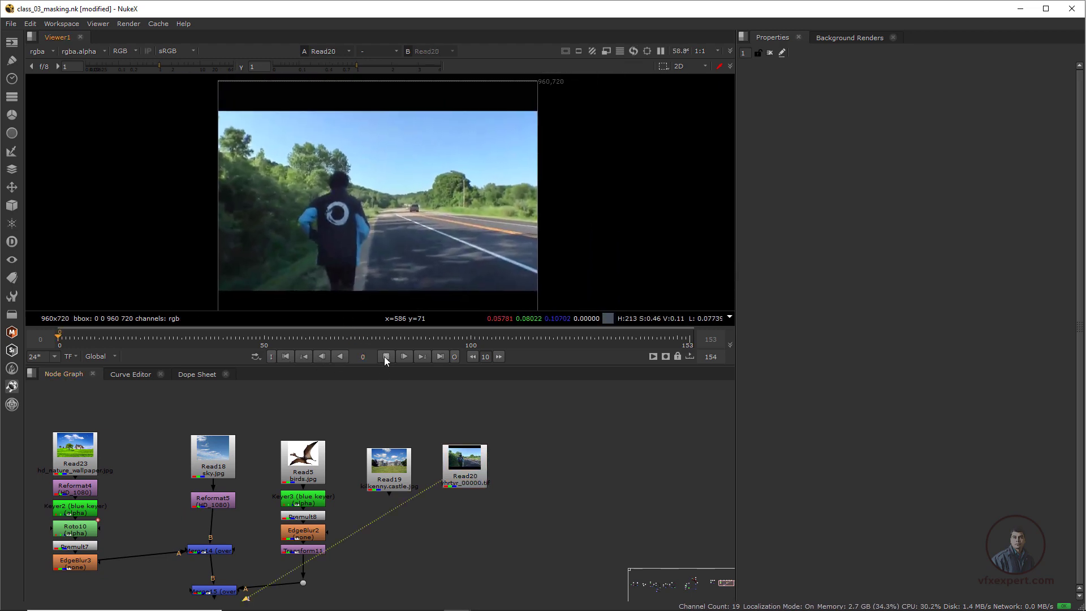
click(385, 357)
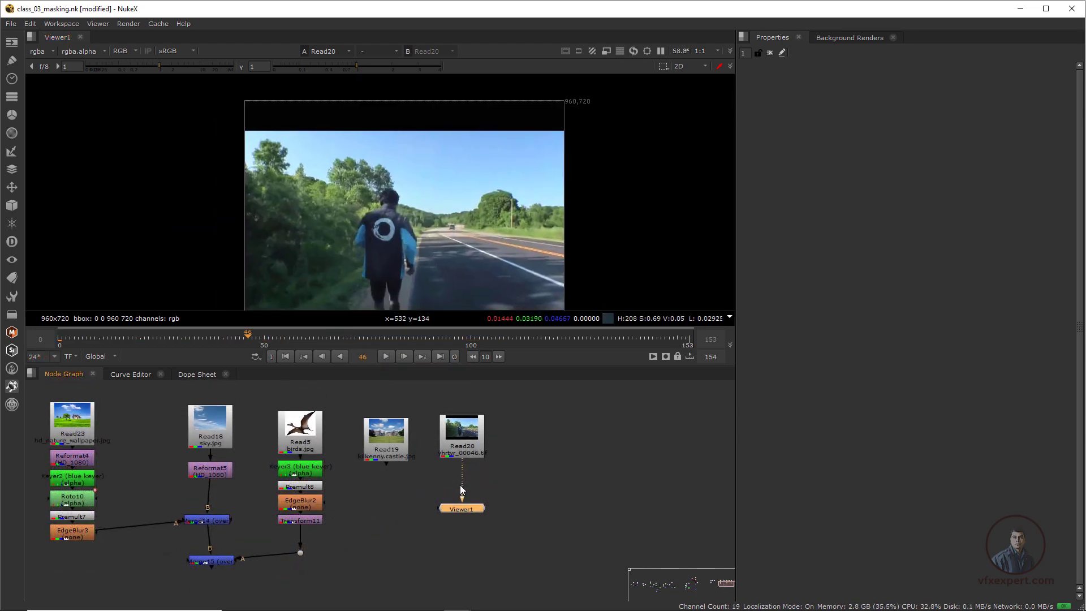
click(522, 497)
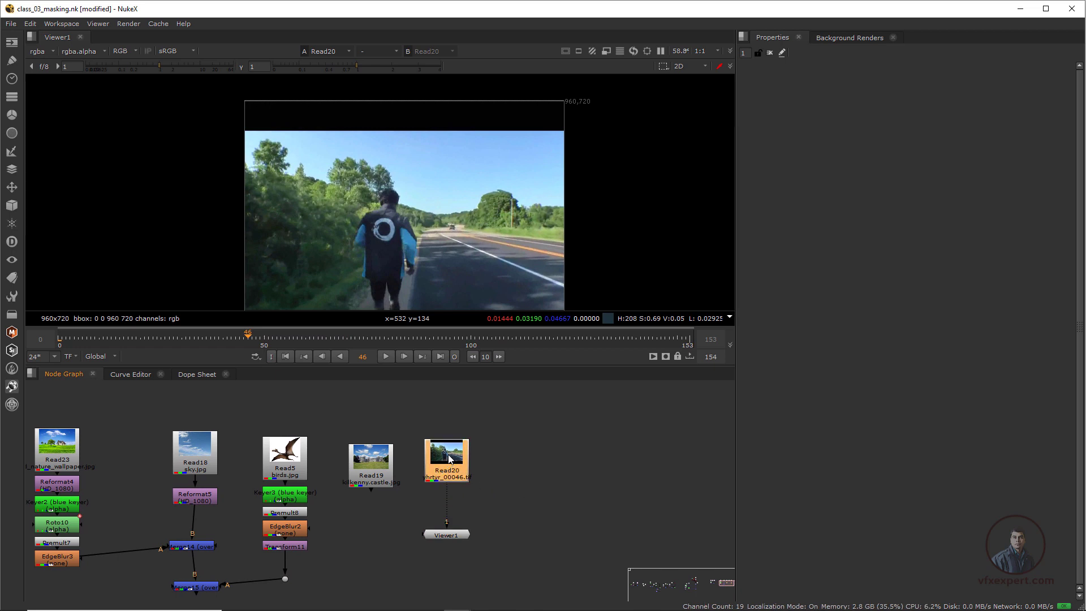
Inspect the red, green, blue and alpha channels of Read20 one after another.
mouse_move(446, 216)
middle_down()
mouse_move(438, 173)
mouse_move(425, 209)
mouse_move(442, 229)
middle_up()
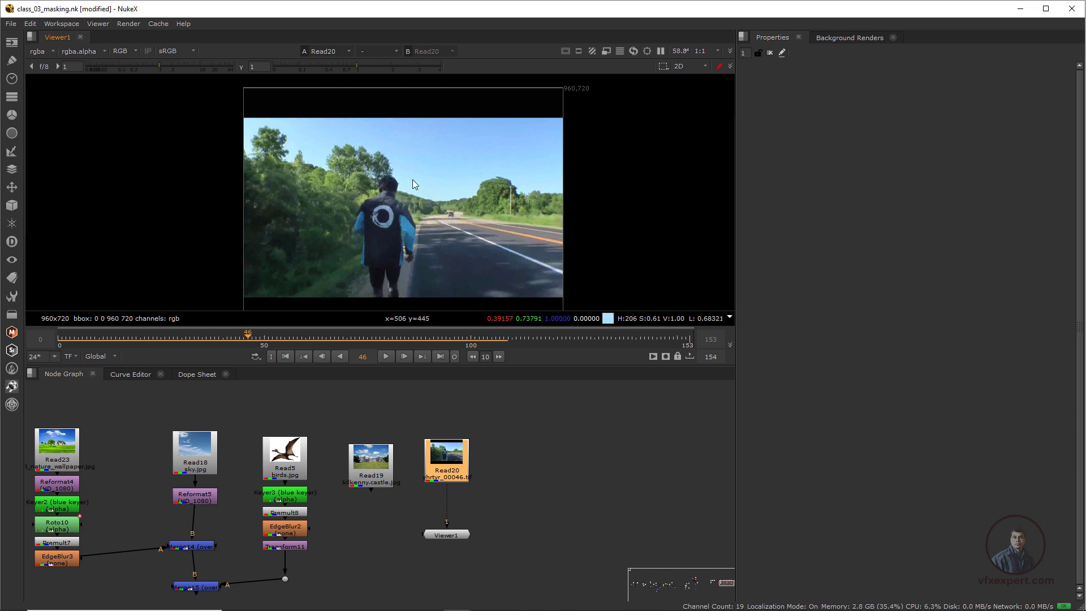
key(r)
key(g)
key(b)
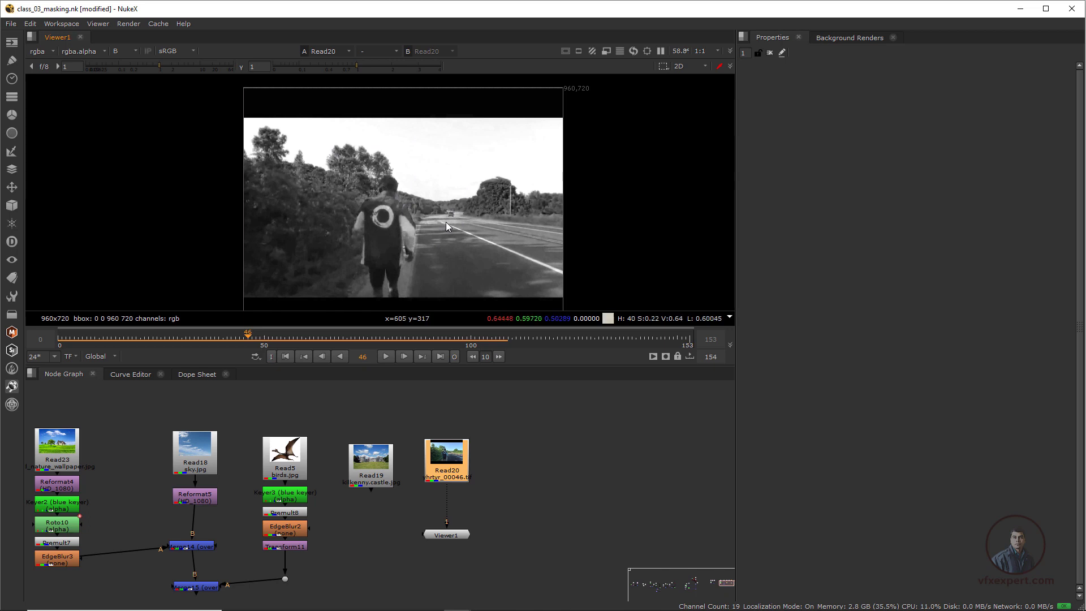
key(a)
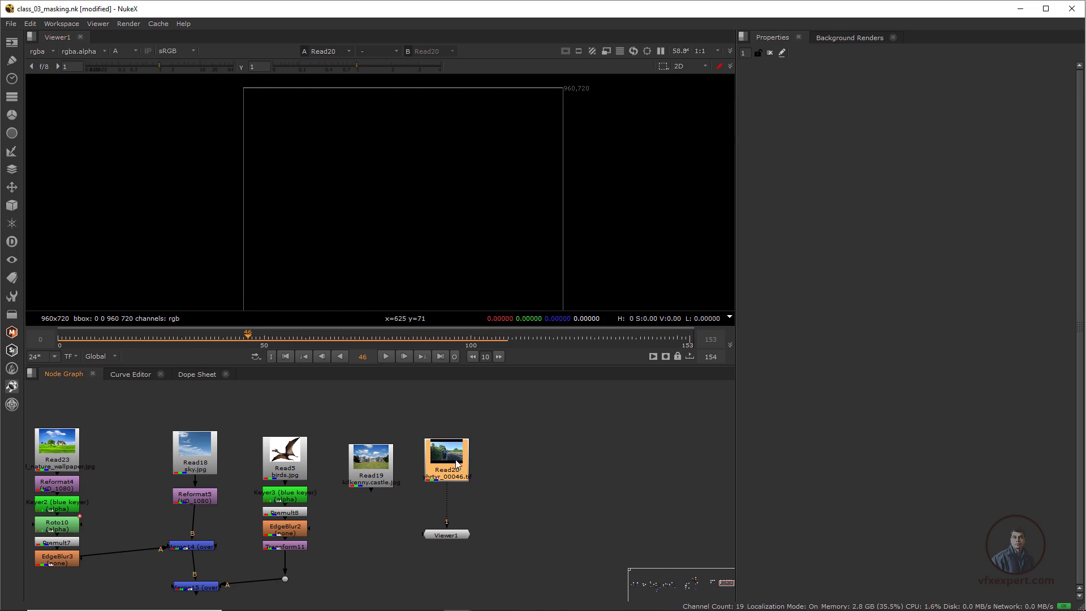
Add a Keyer node after Read20 and set its operation to blue keyer.
key(Tab)
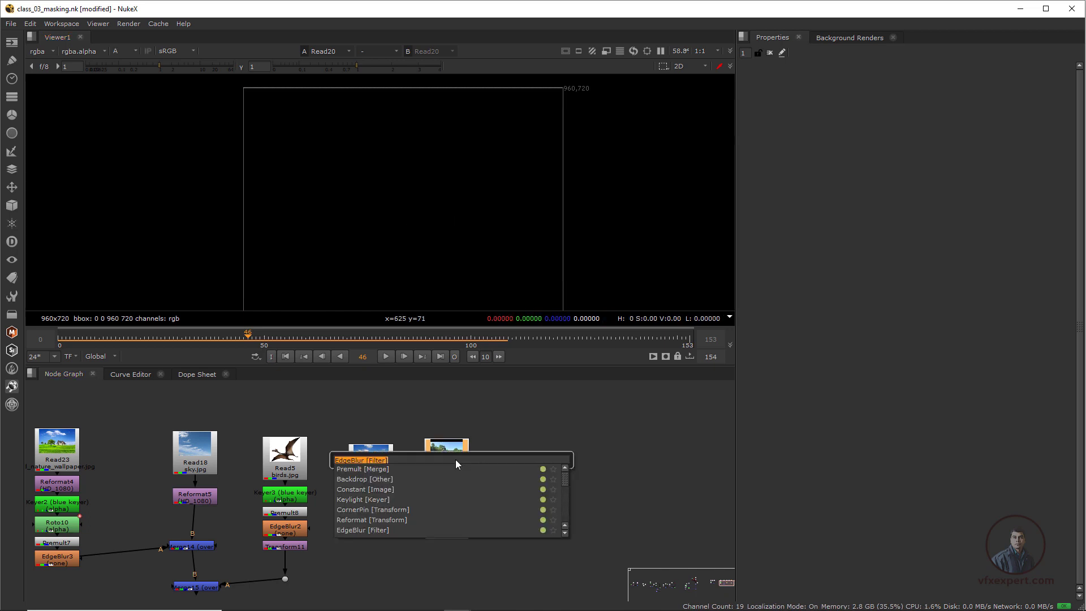
text(key)
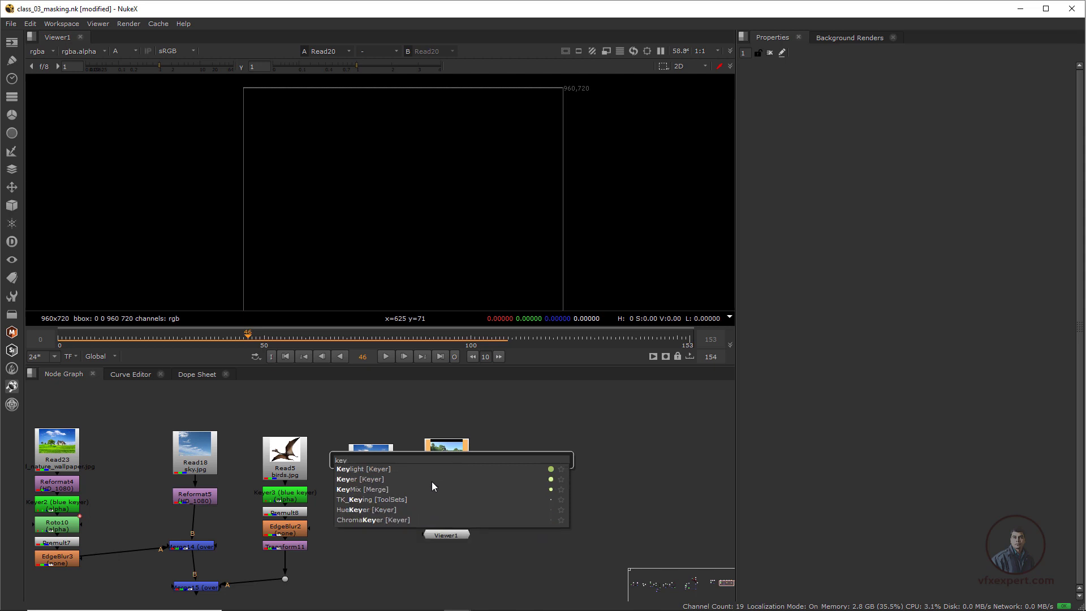
click(348, 481)
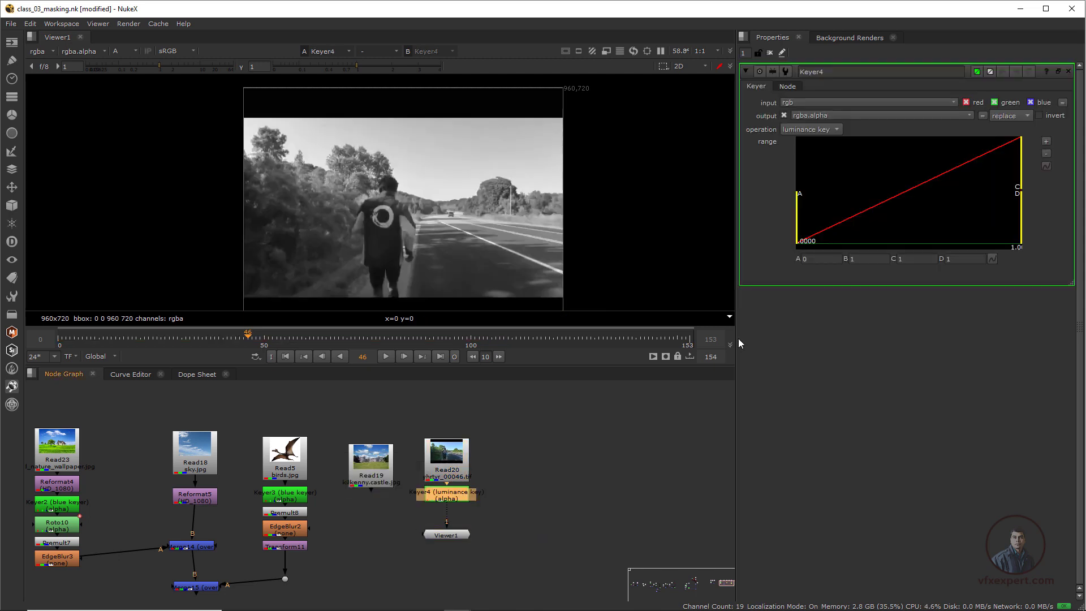
click(802, 130)
click(832, 83)
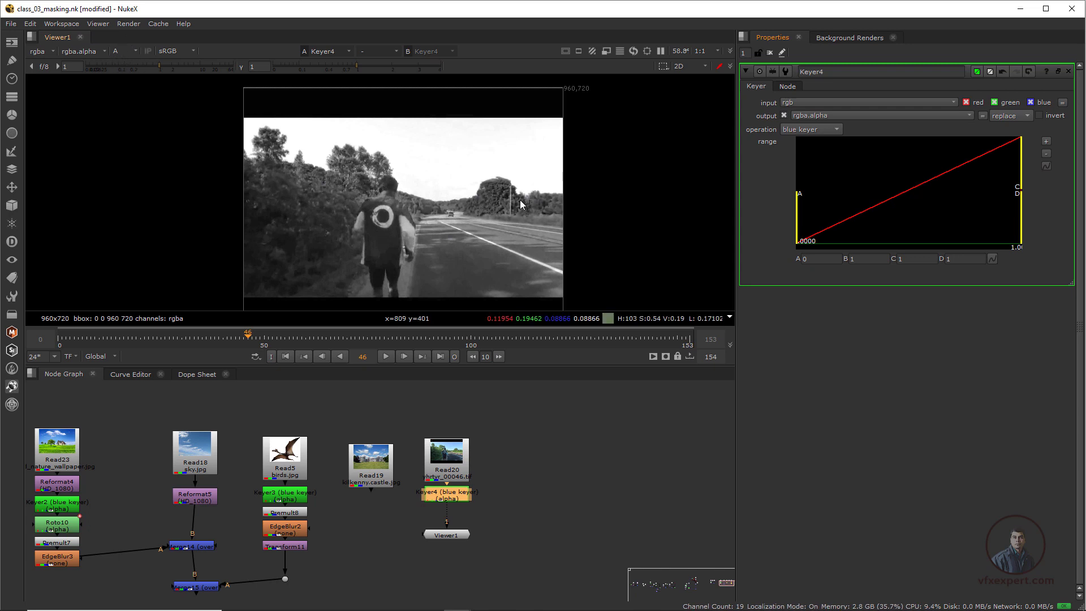
Set Keyer4's range to about A 0.088 and B 0.52, and invert its alpha output.
middle_drag(500, 212, 498, 194)
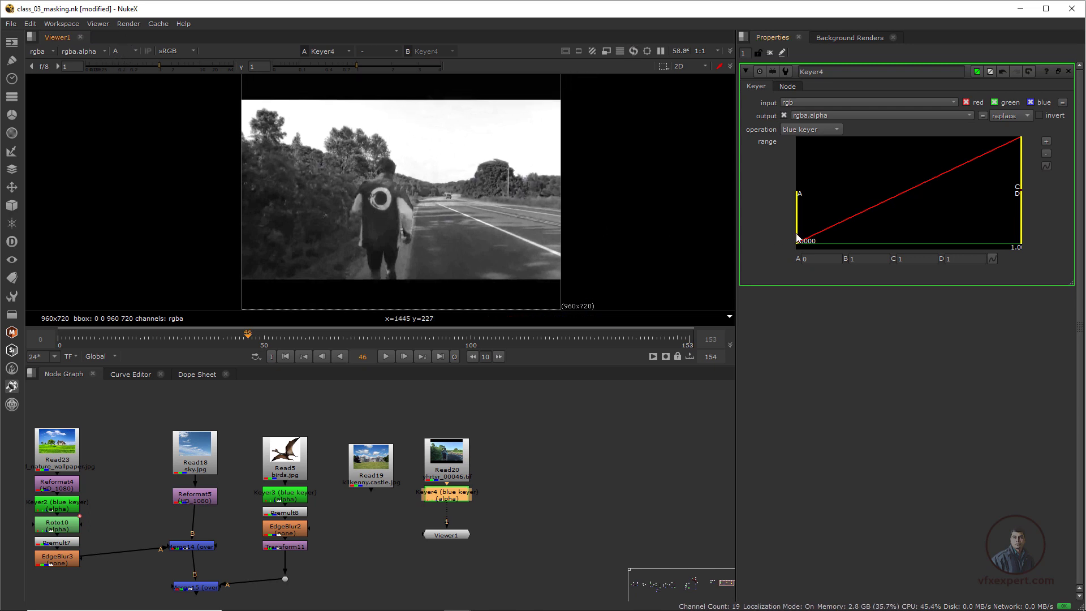
drag(797, 237, 850, 240)
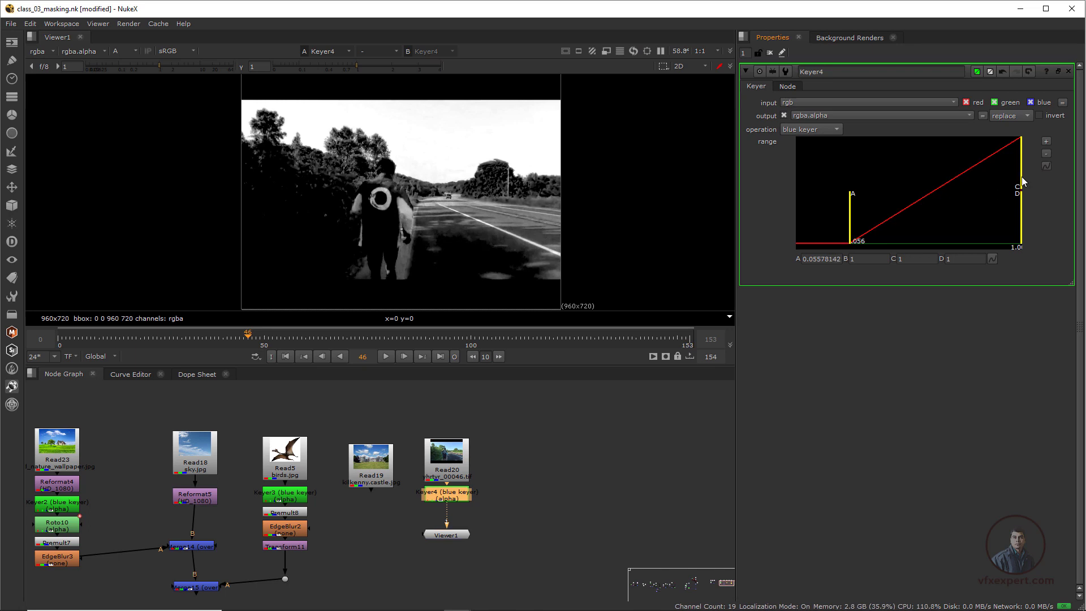
drag(1021, 181, 960, 186)
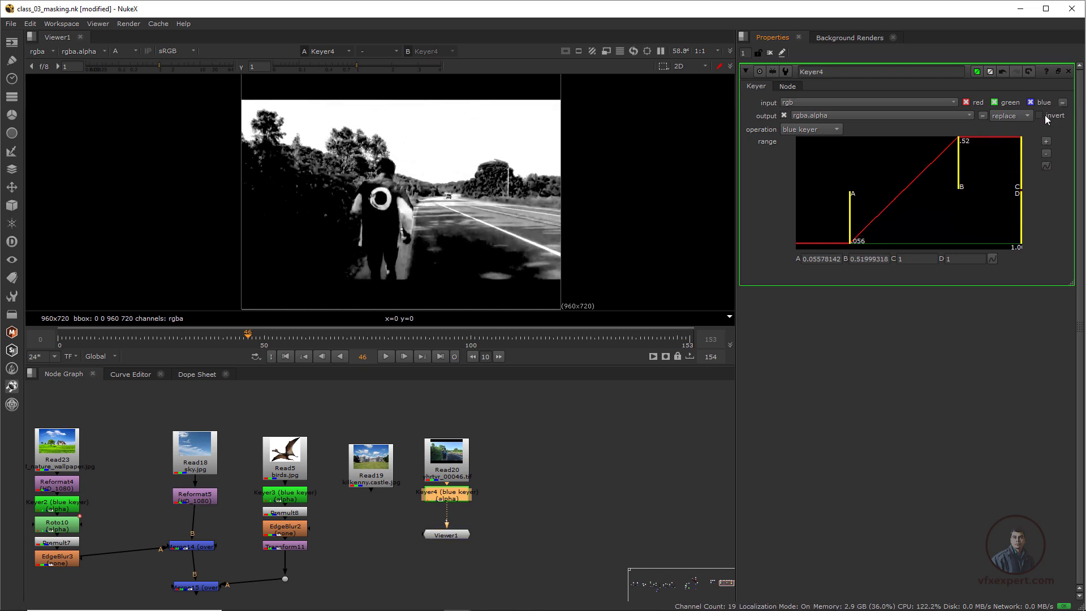
click(1040, 115)
drag(850, 240, 863, 240)
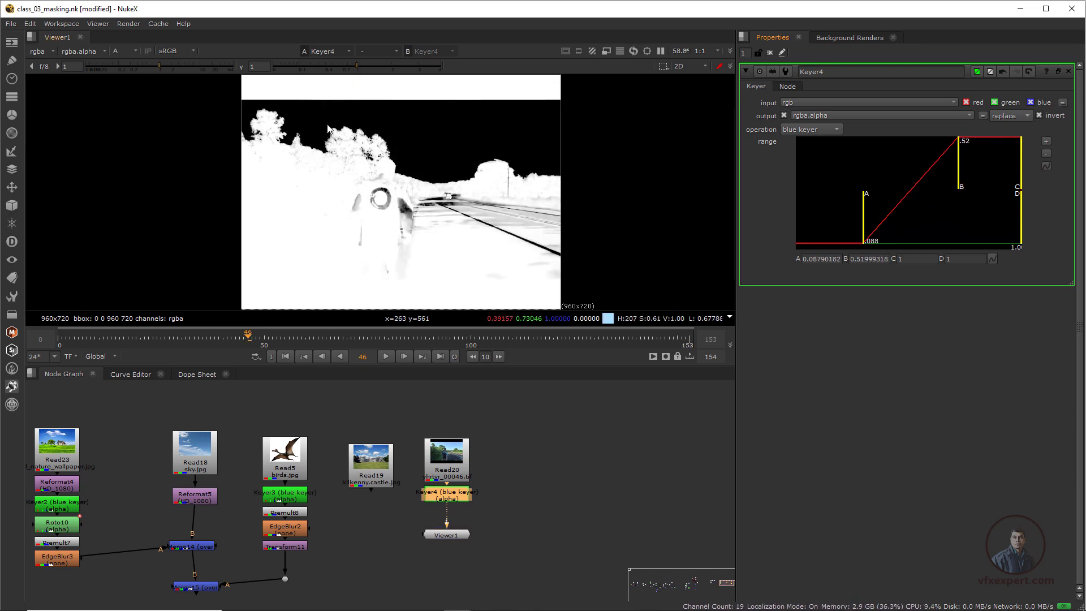
scroll(386, 134, down, 1)
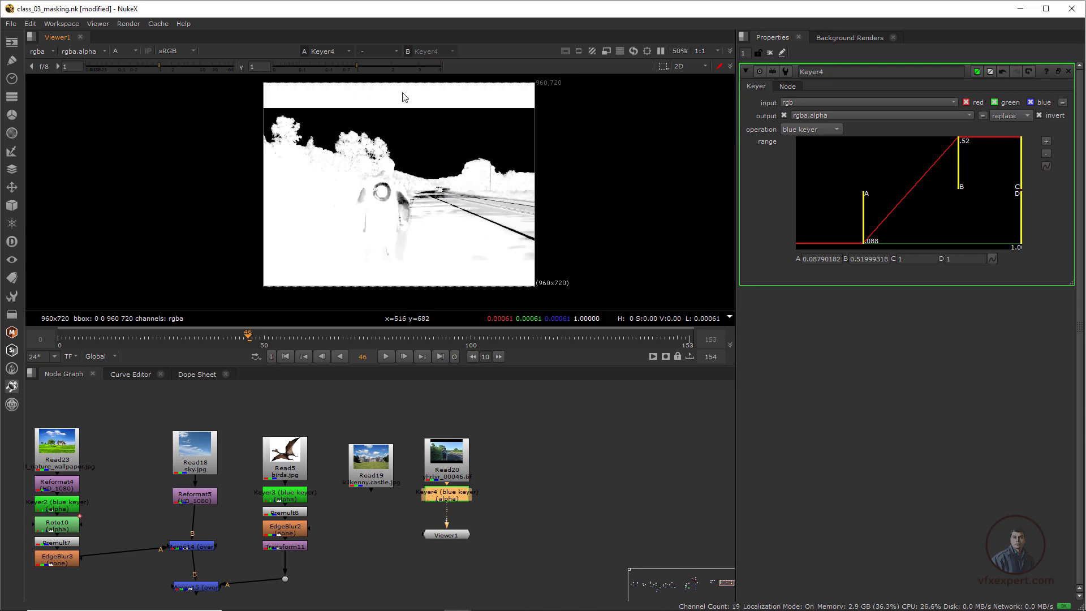
Compare Read20's original colour image and alpha with Keyer4's alpha matte, sampling most of the picture area.
click(441, 457)
key(1)
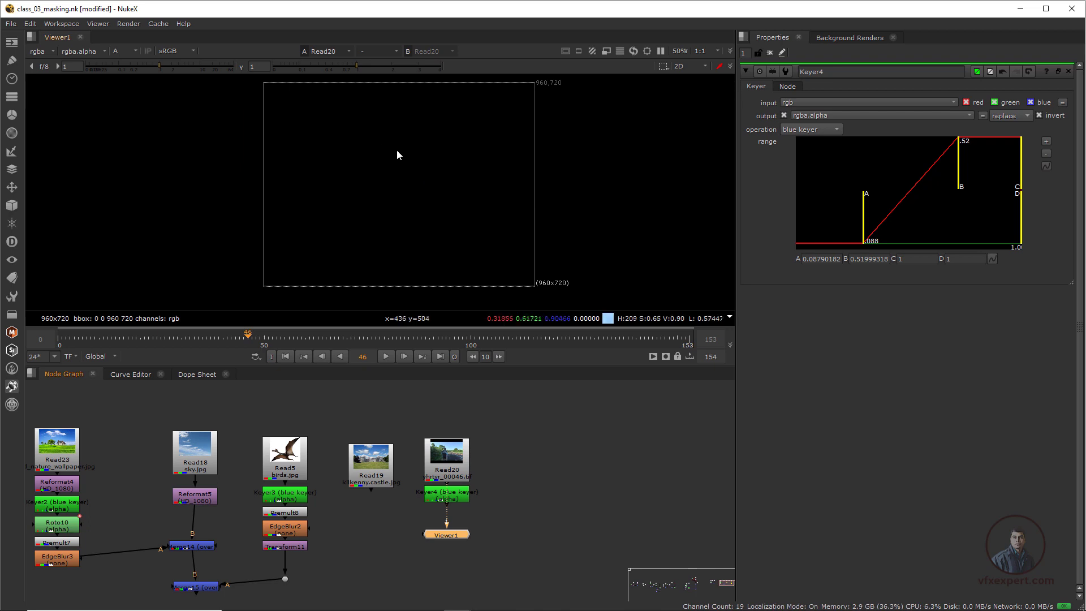
key(a)
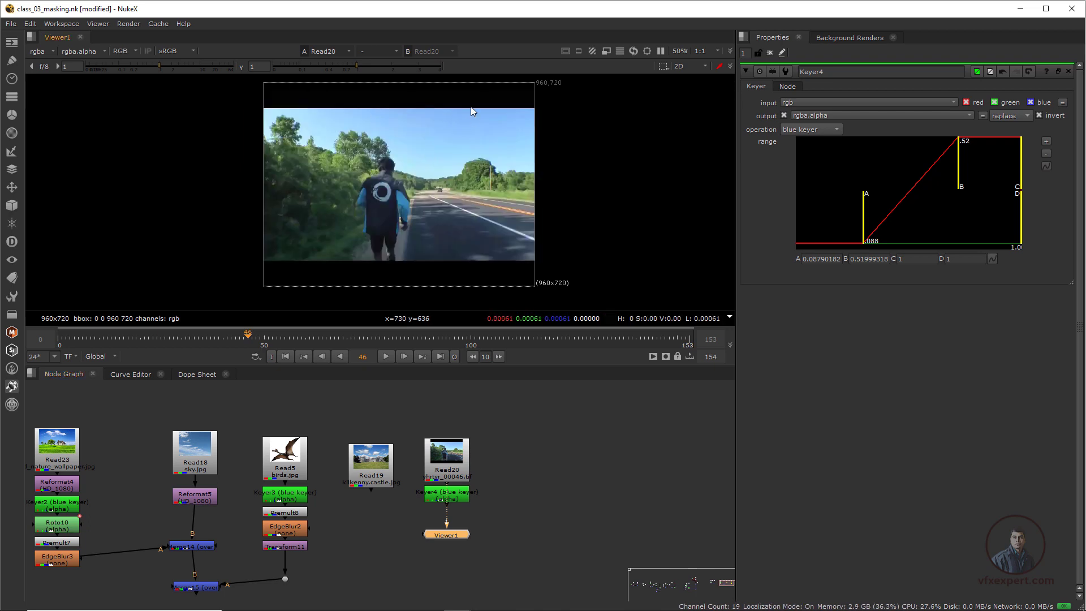
ctrl+shift+drag(275, 120, 486, 250)
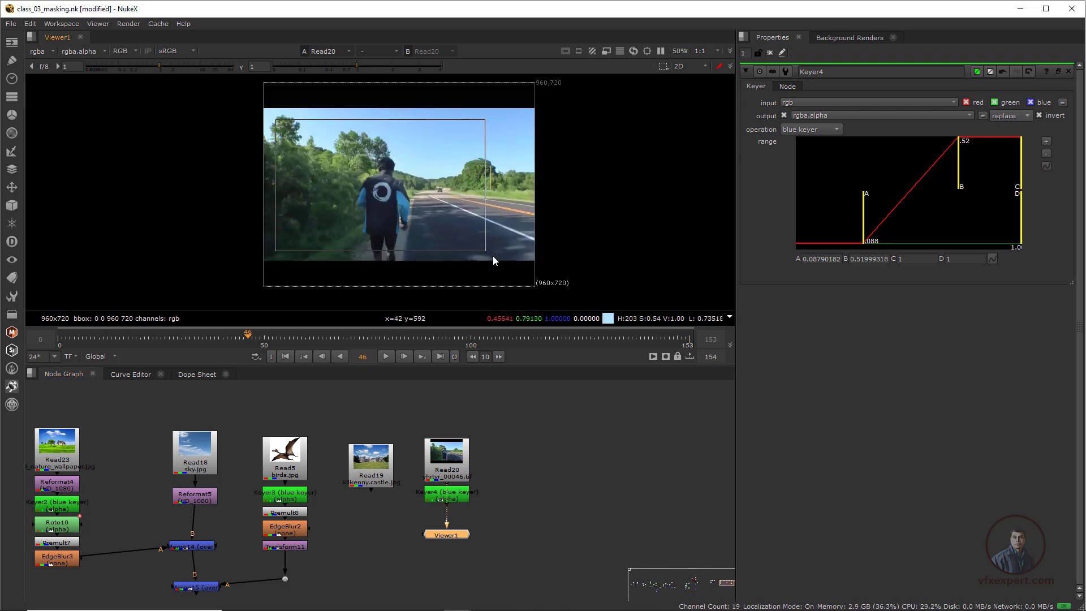
ctrl+click(511, 257)
click(457, 502)
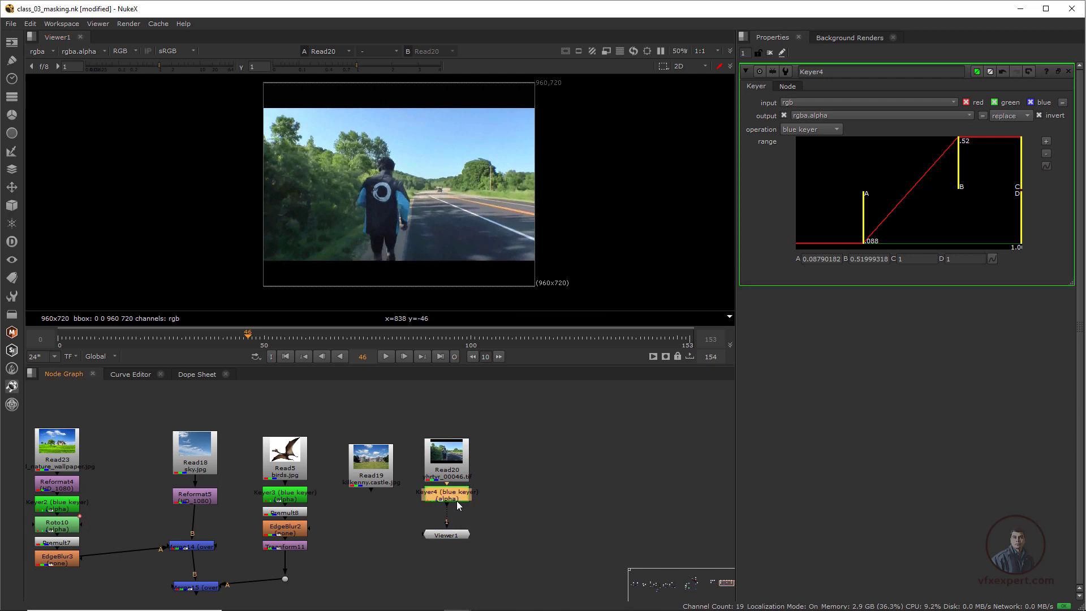
key(1)
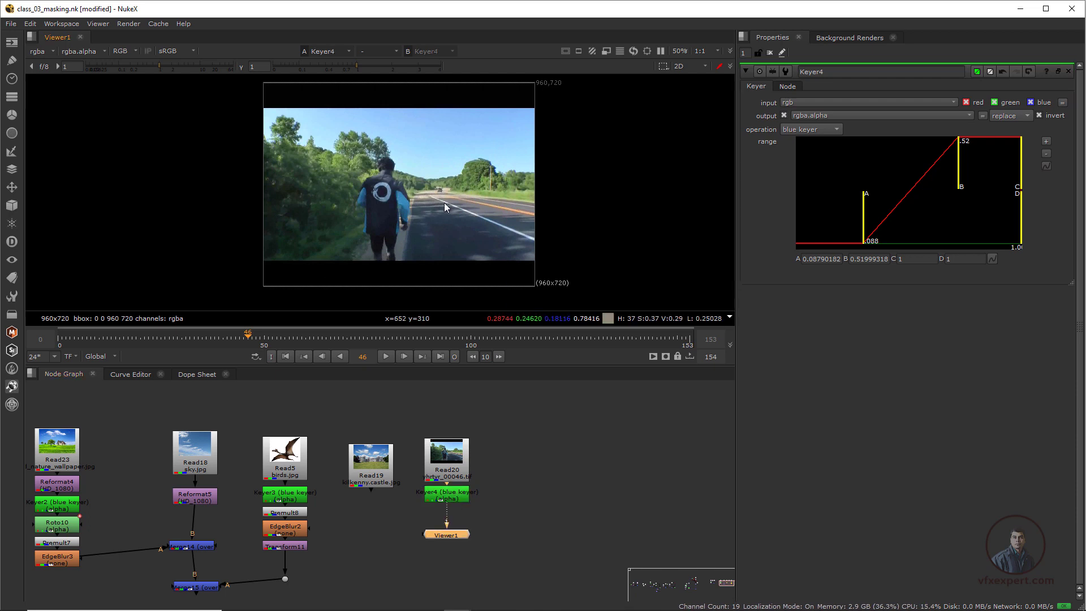
key(a)
Tighten Keyer4's range to about A 0.308 and B 0.76 to clean up the foreground matte.
scroll(444, 190, up, 3)
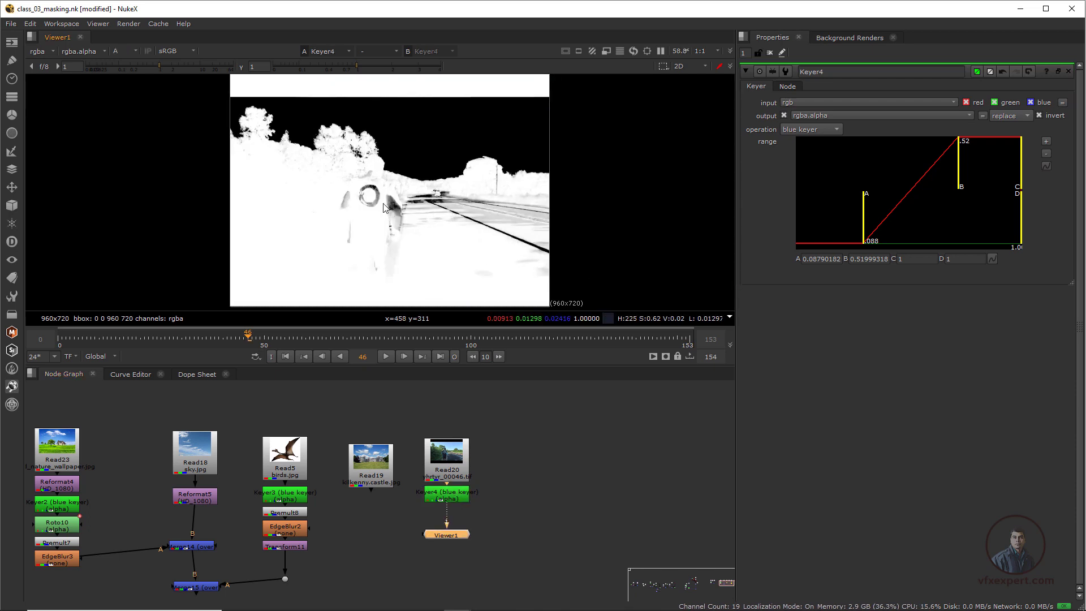
drag(863, 234, 922, 234)
drag(955, 187, 997, 191)
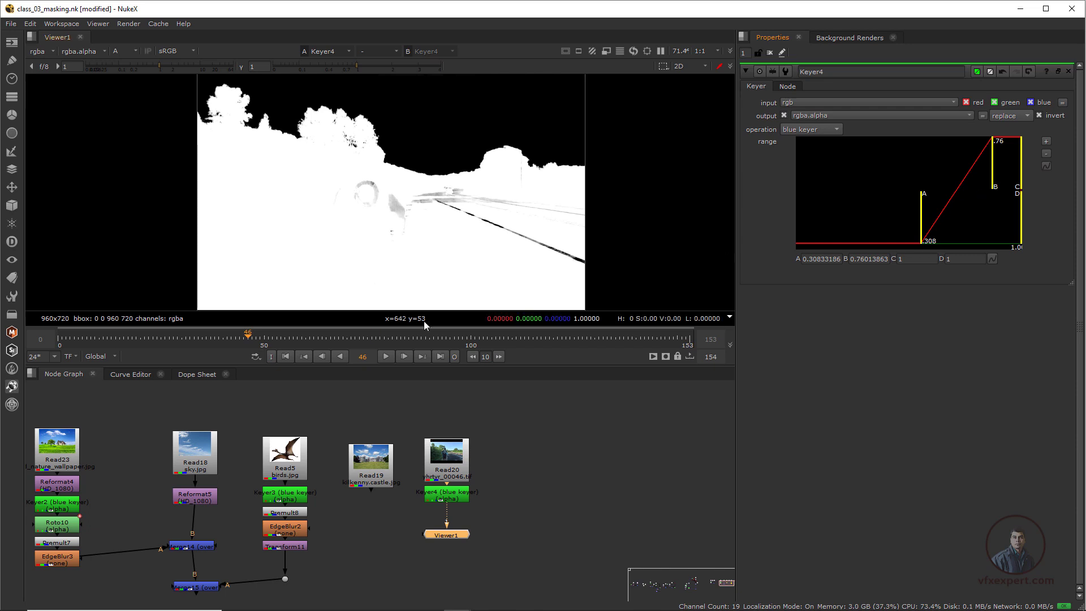
Examine Keyer4's matte on the runner and road at frame 69.
drag(288, 340, 343, 330)
scroll(309, 224, up, 1)
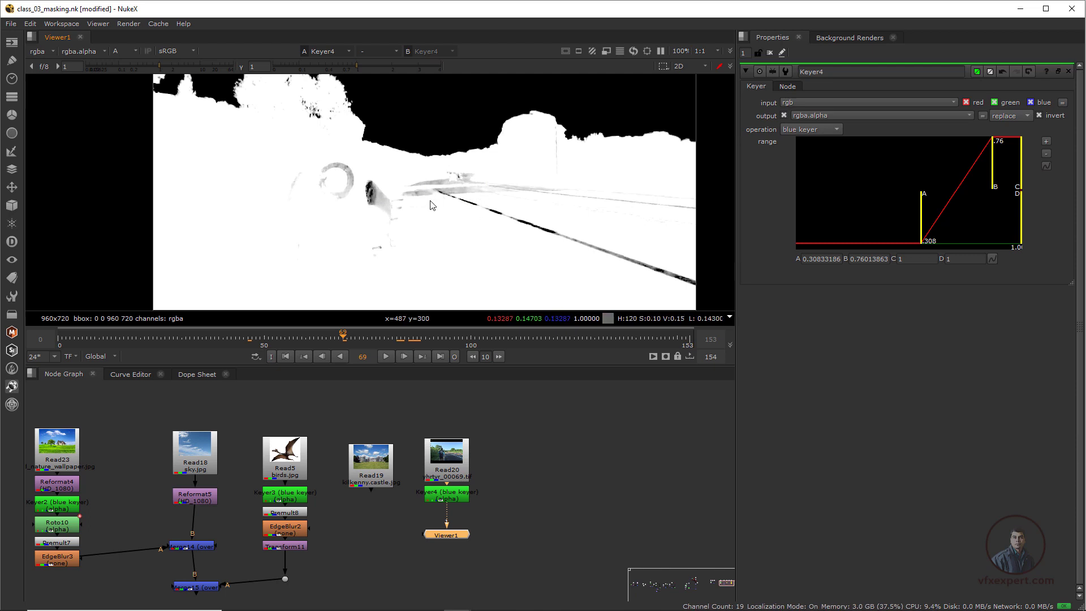
scroll(444, 202, down, 1)
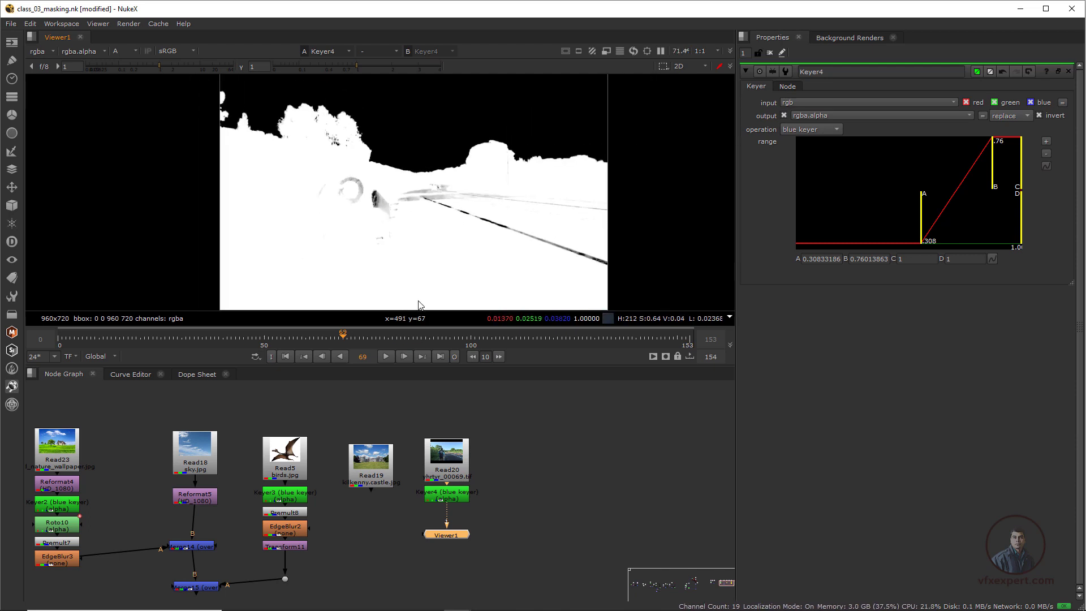
Raise Keyer4's range A to about 0.37 and check the foreground matte around frames 106 to 109.
drag(385, 337, 496, 337)
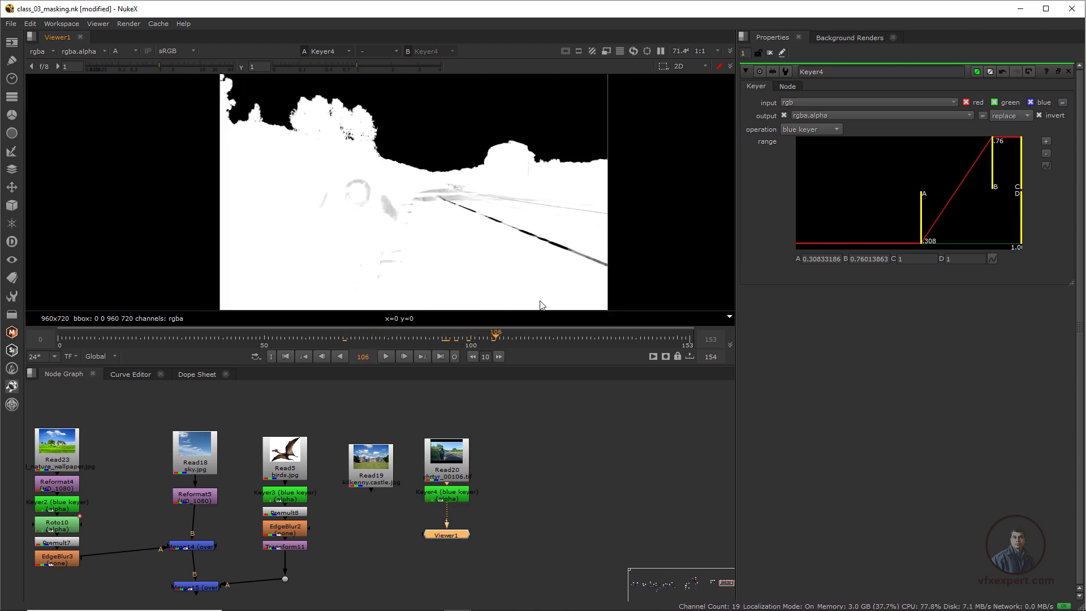
scroll(526, 249, down, 1)
middle_drag(495, 249, 529, 260)
mouse_move(923, 236)
mouse_down()
mouse_move(948, 243)
mouse_move(934, 244)
mouse_up()
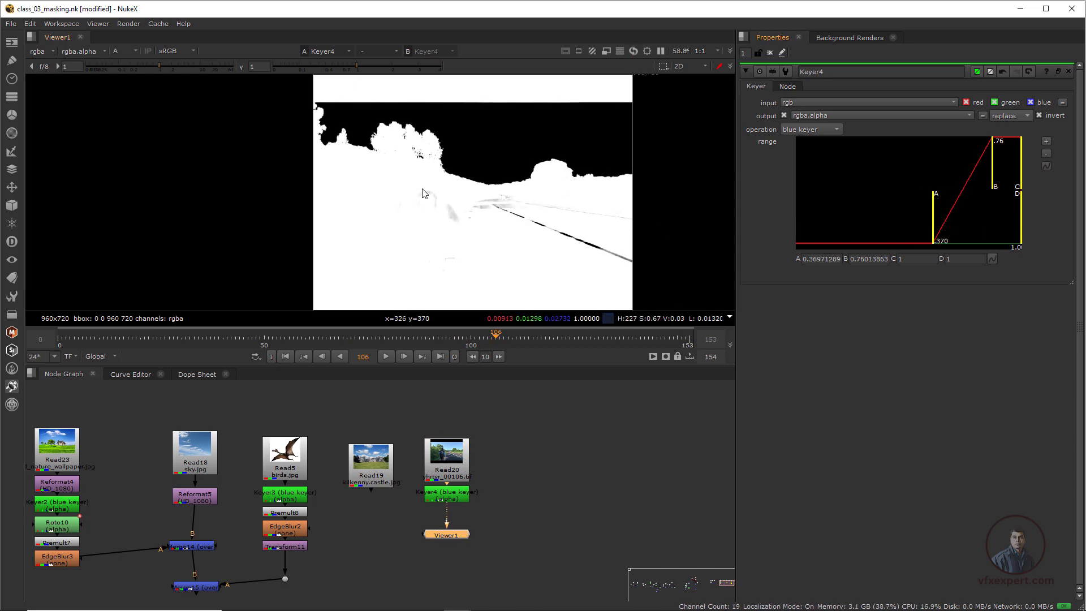
scroll(425, 189, up, 1)
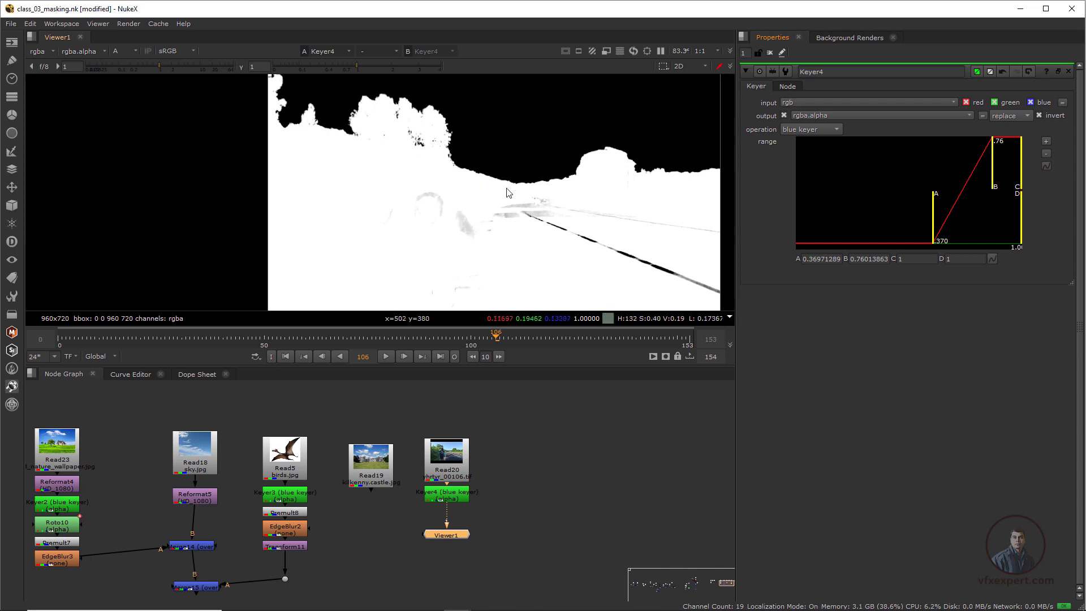
scroll(512, 203, down, 2)
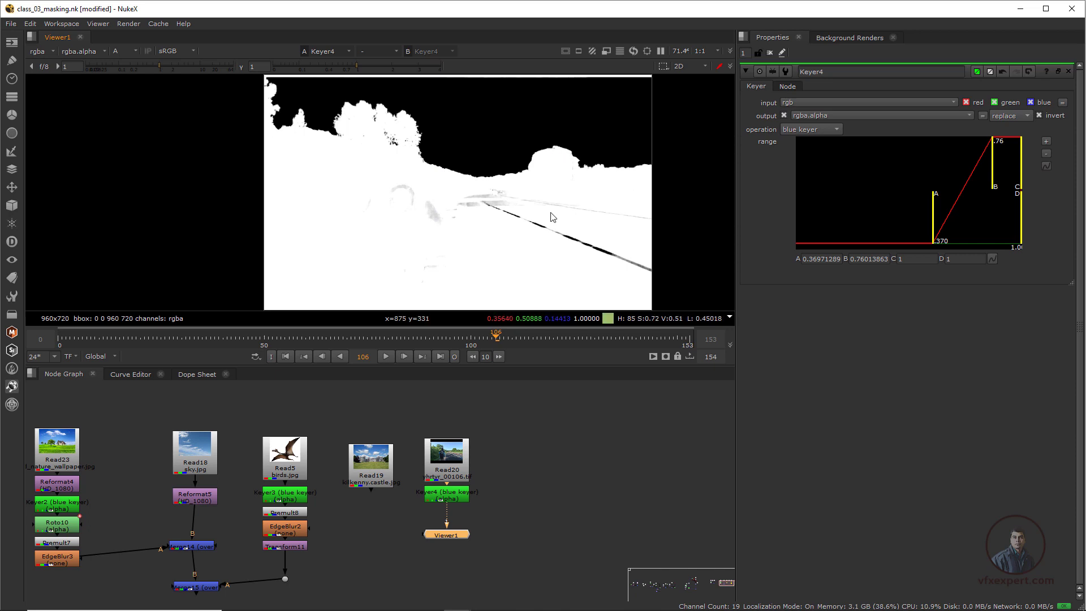
ctrl+shift+drag(318, 188, 657, 291)
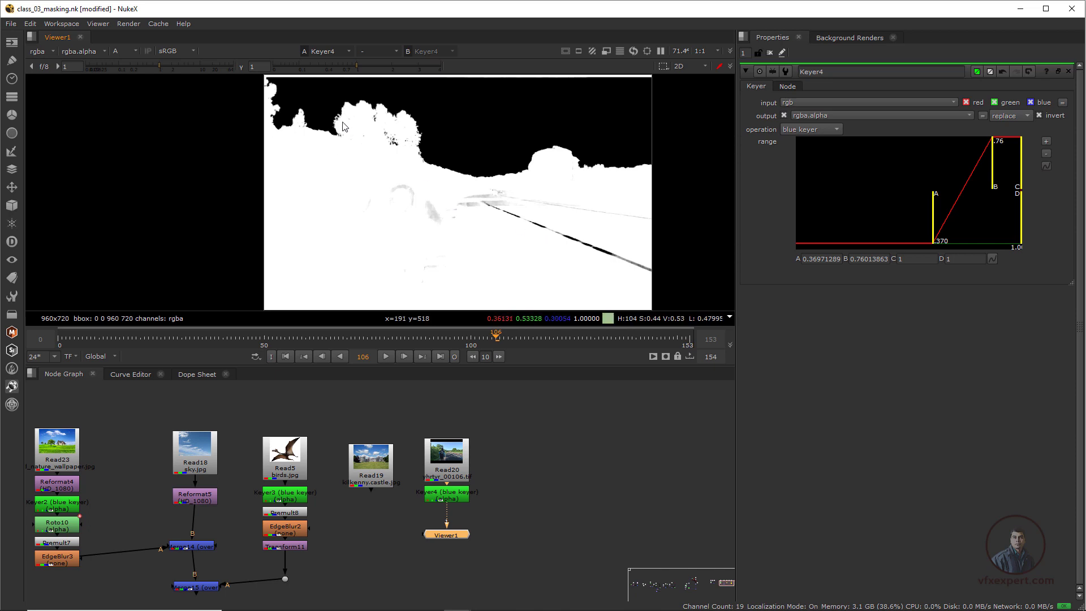
middle_drag(495, 242, 427, 238)
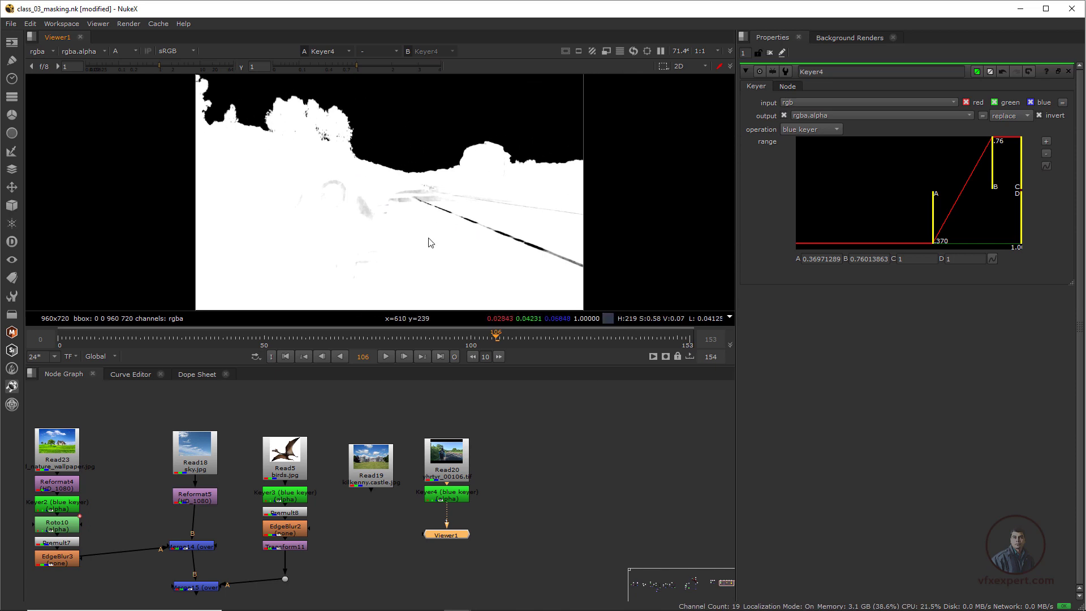
drag(375, 334, 507, 327)
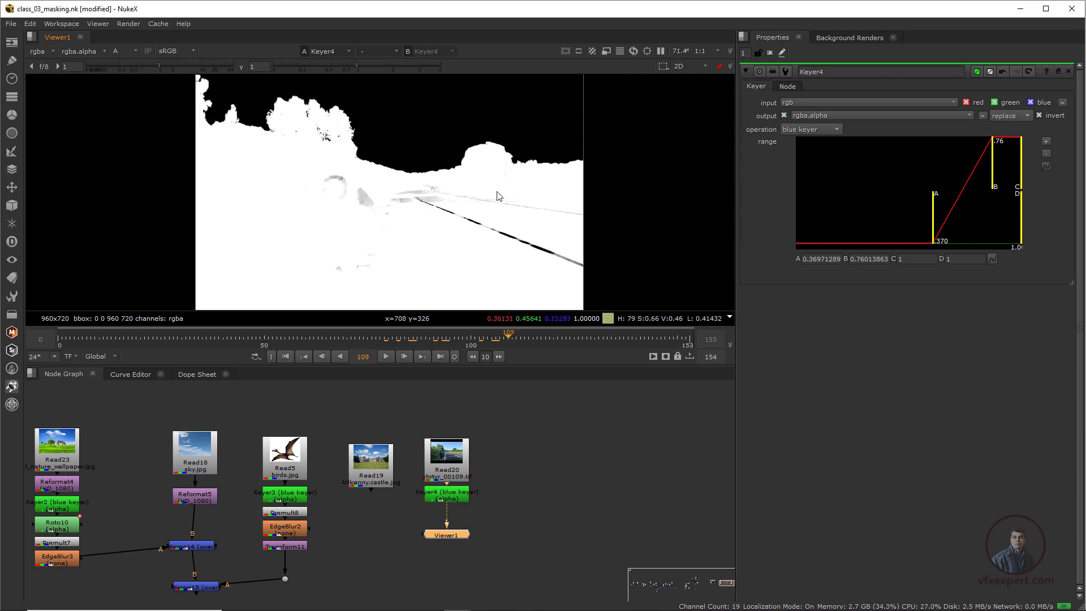
Add a Roto node between Keyer4 and the viewer and draw a rectangle filling the lower part of the matte.
scroll(539, 208, down, 1)
drag(446, 537, 449, 547)
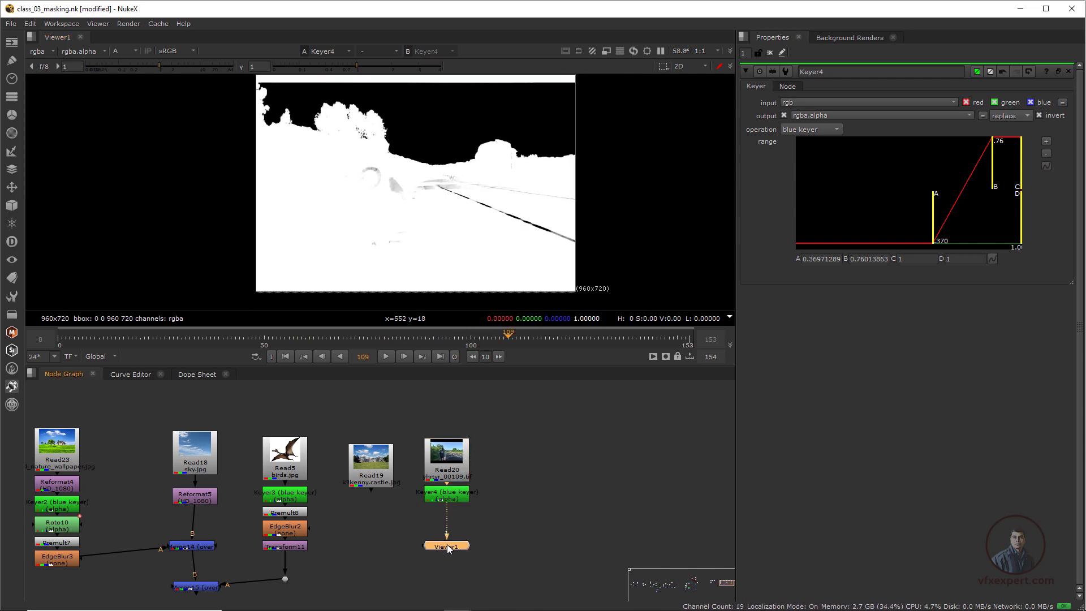
key(o)
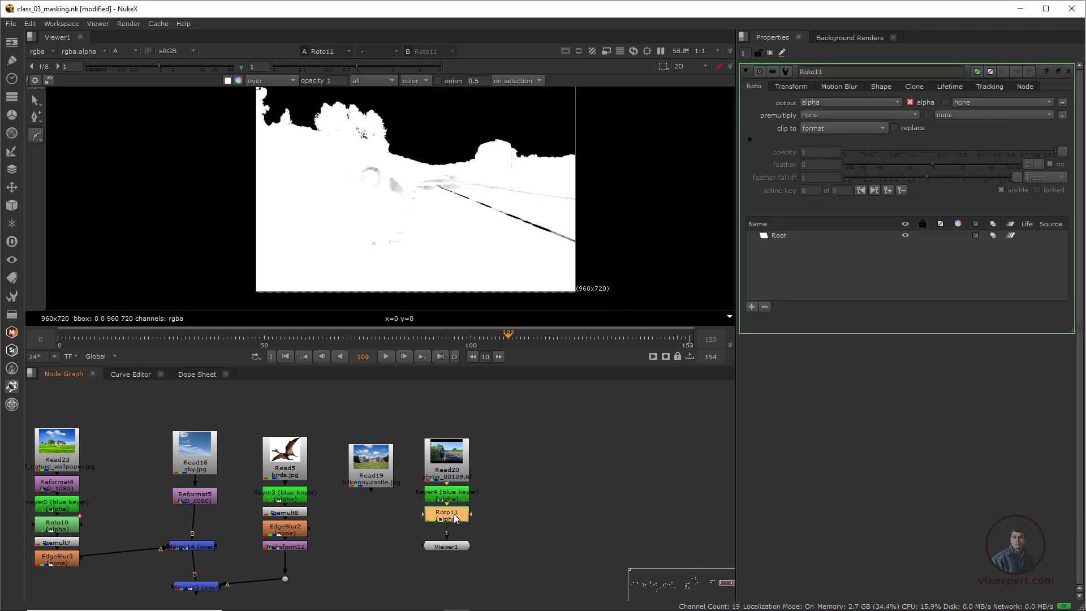
middle_drag(473, 288, 436, 288)
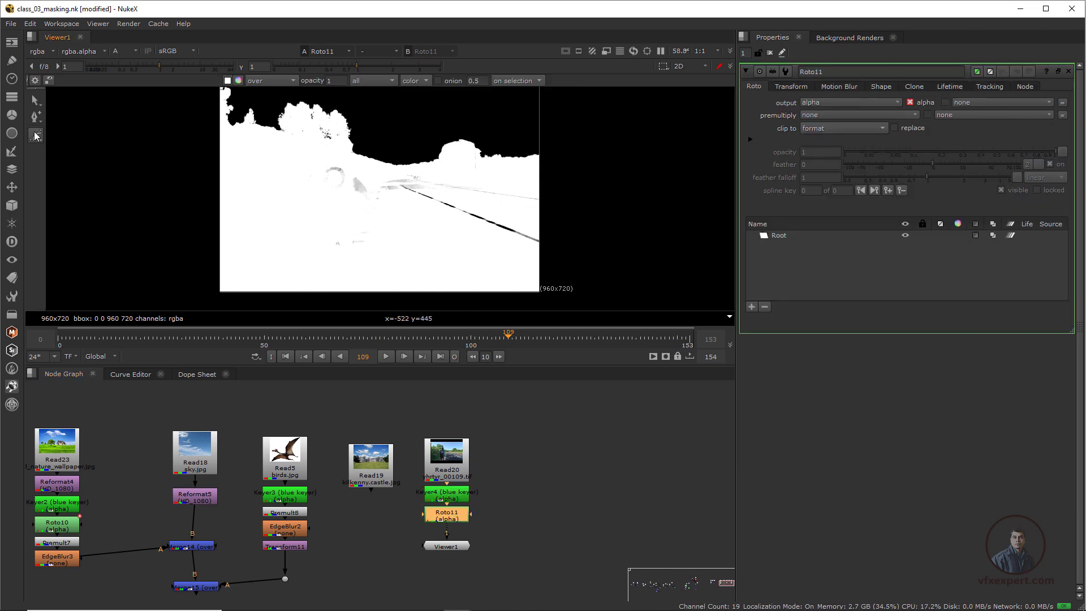
drag(36, 136, 85, 181)
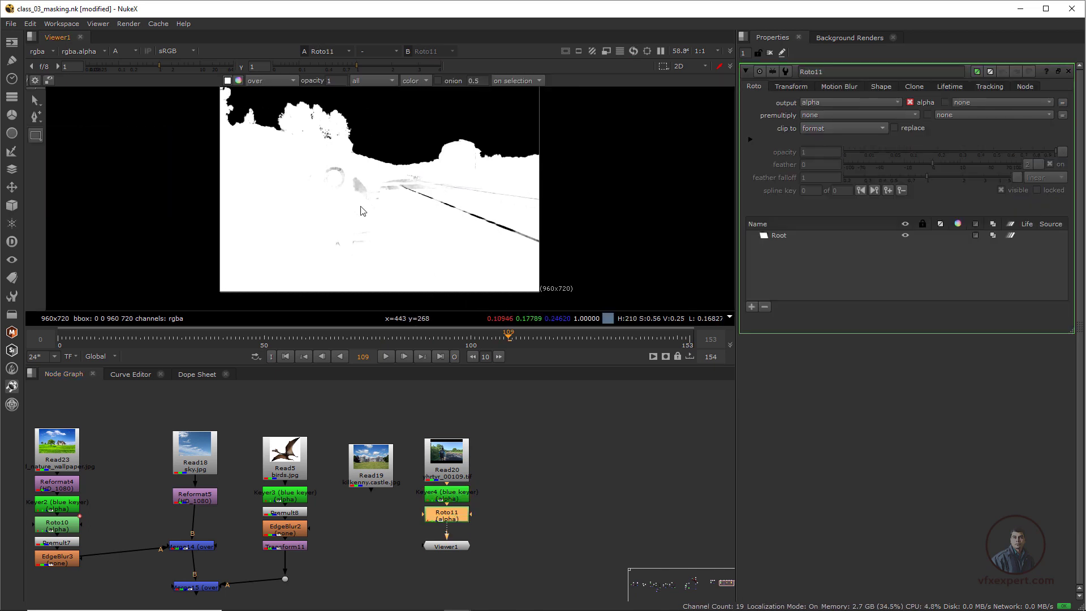
drag(190, 185, 575, 306)
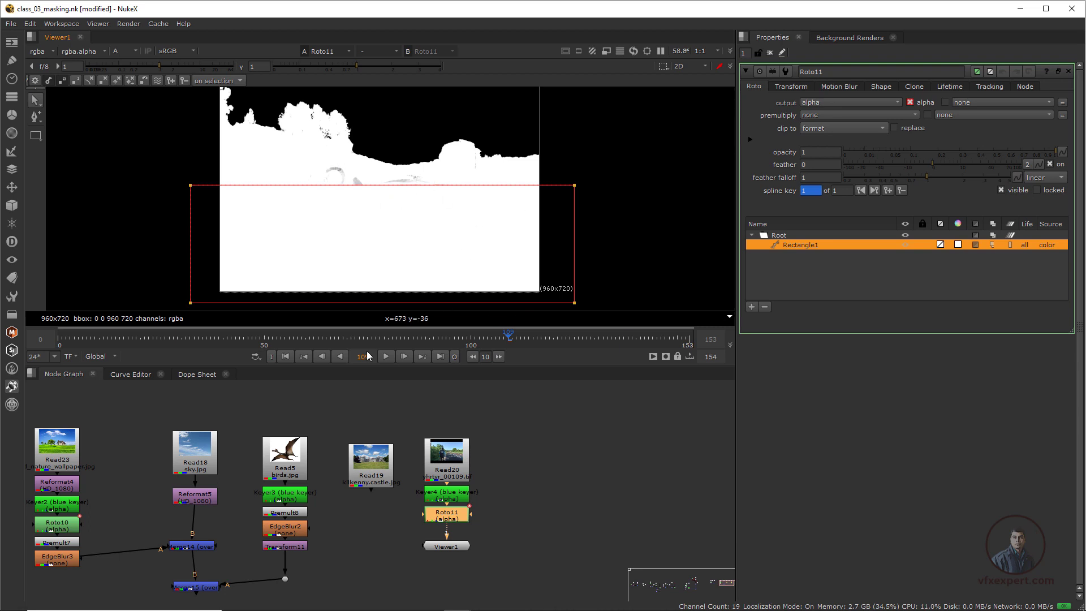
At frame 69, draw a closed Bezier shape in Roto11 around the grey holes on the runner and road above the rectangle.
drag(252, 338, 235, 337)
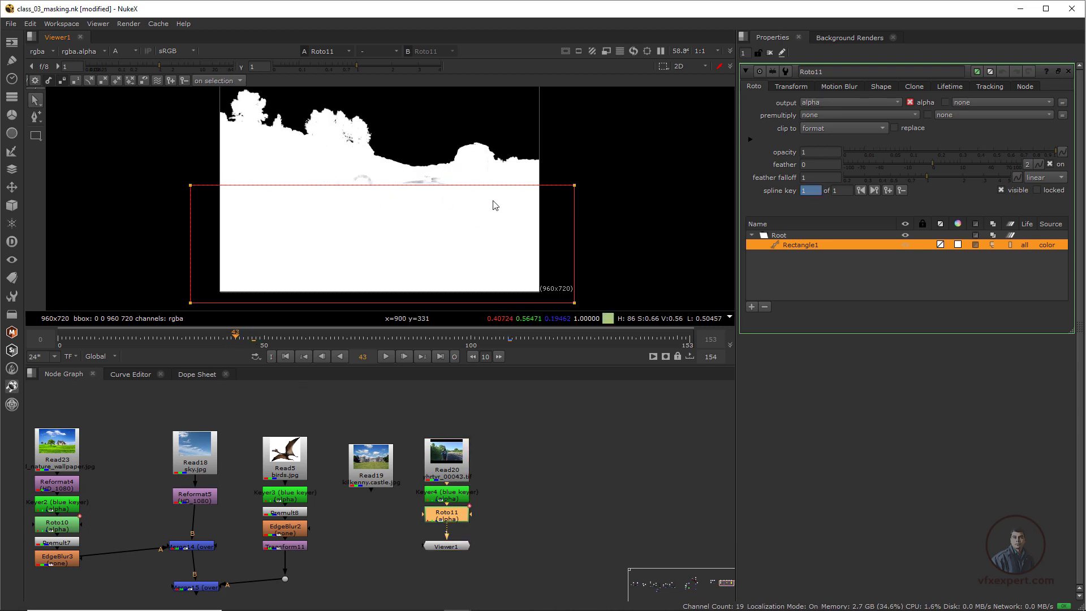
drag(238, 337, 342, 334)
scroll(285, 179, up, 1)
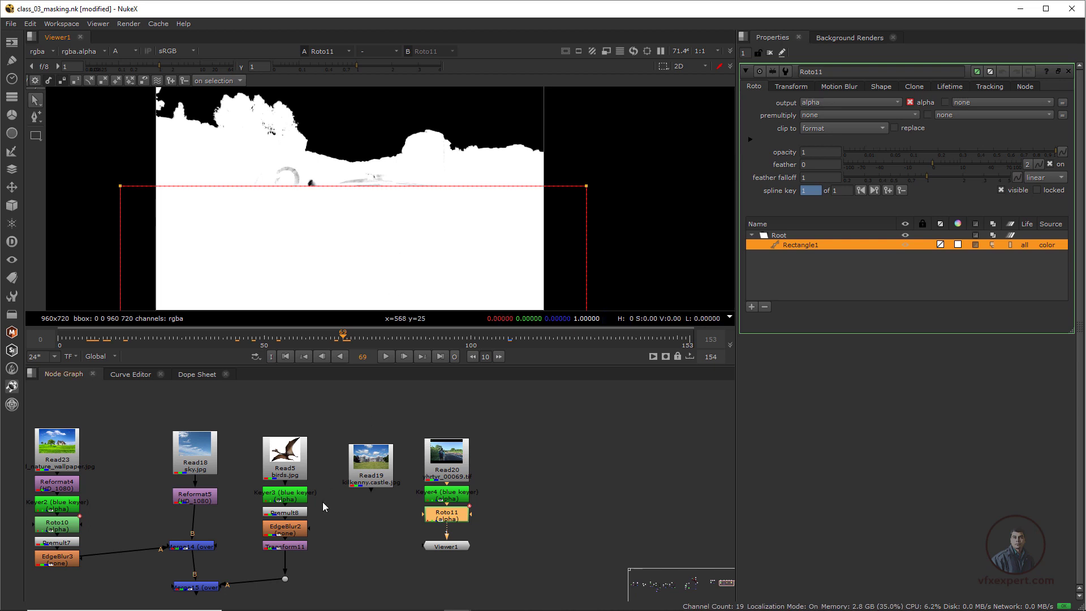
right_click(36, 135)
click(70, 137)
scroll(252, 212, up, 1)
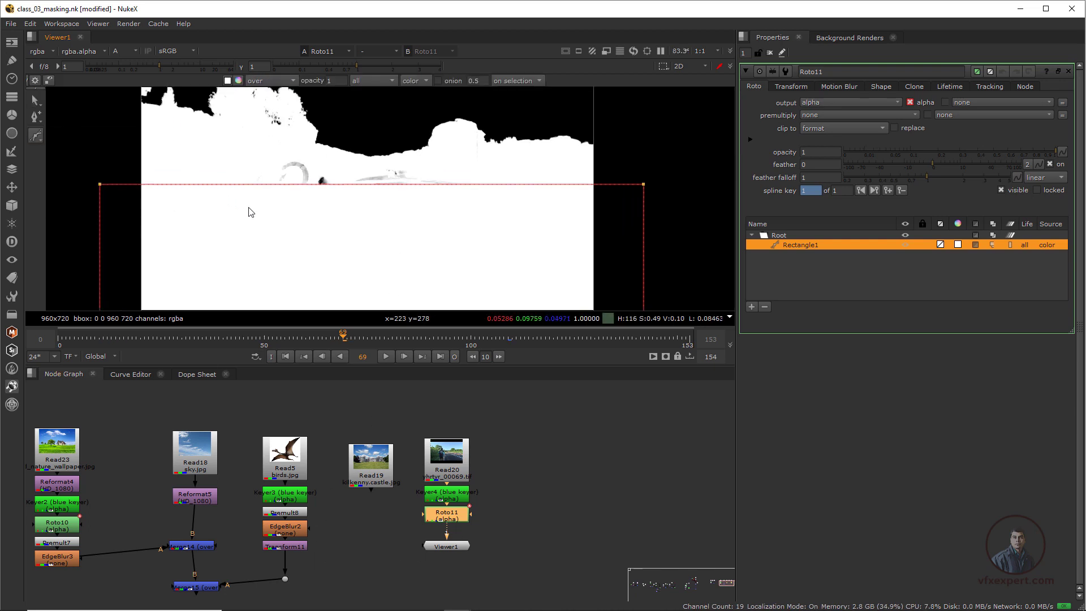
click(281, 226)
drag(252, 184, 257, 172)
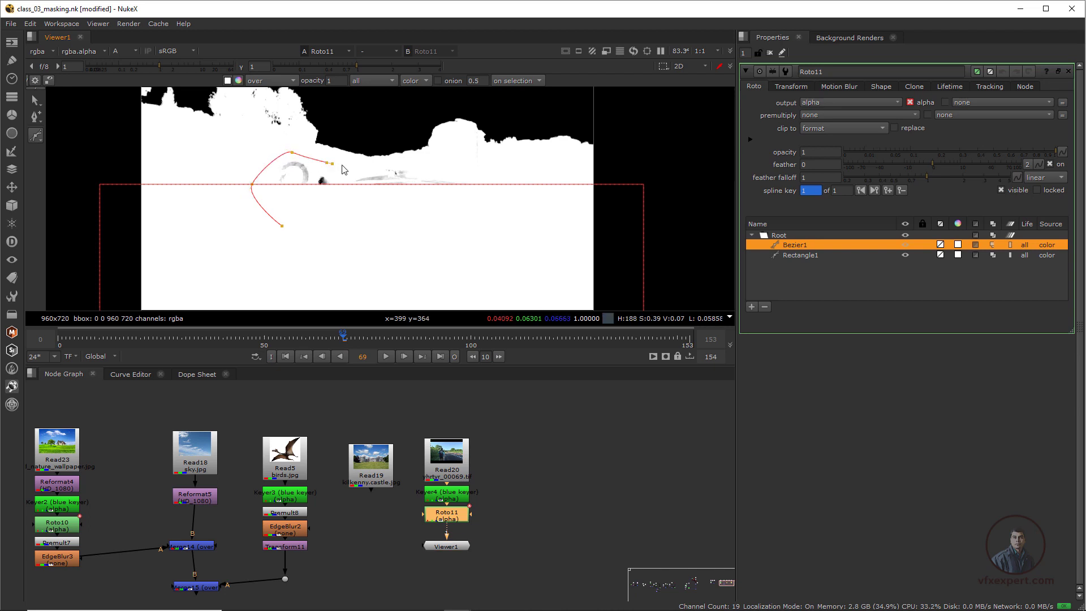
click(454, 160)
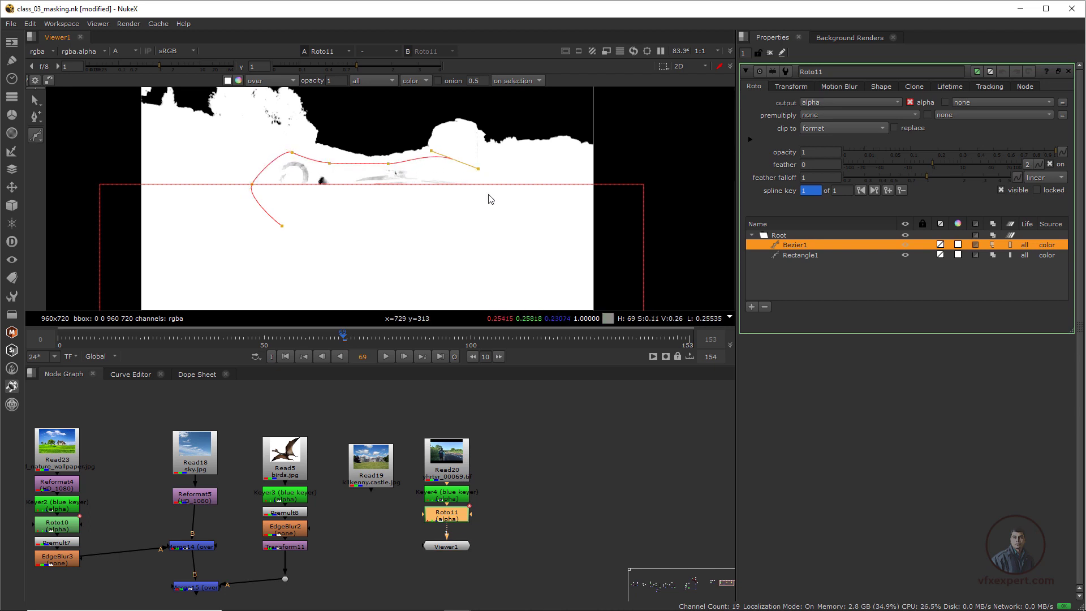
click(499, 225)
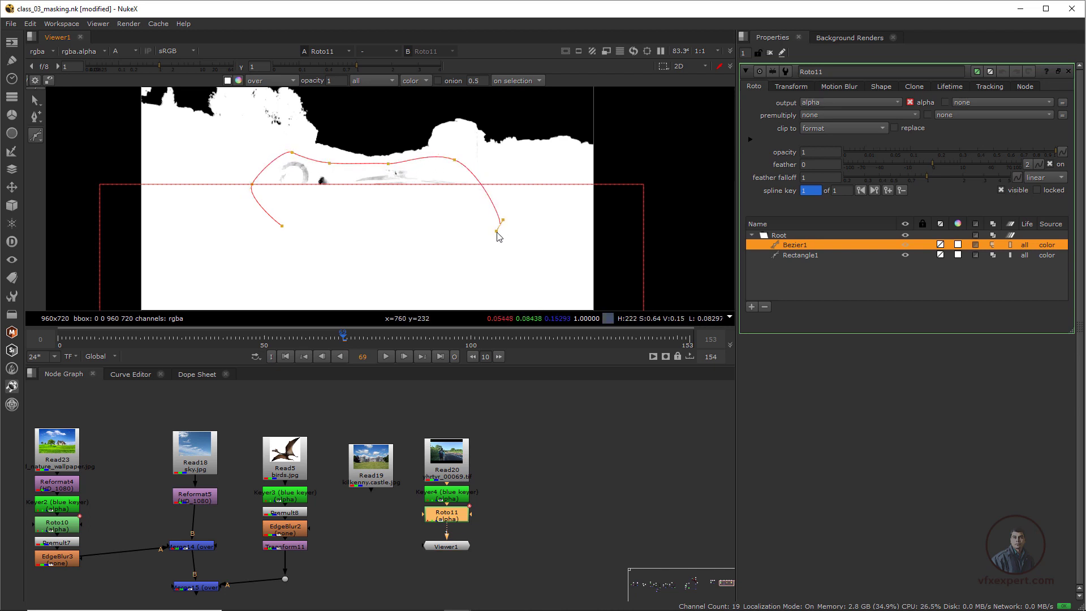
click(282, 226)
drag(357, 266, 363, 270)
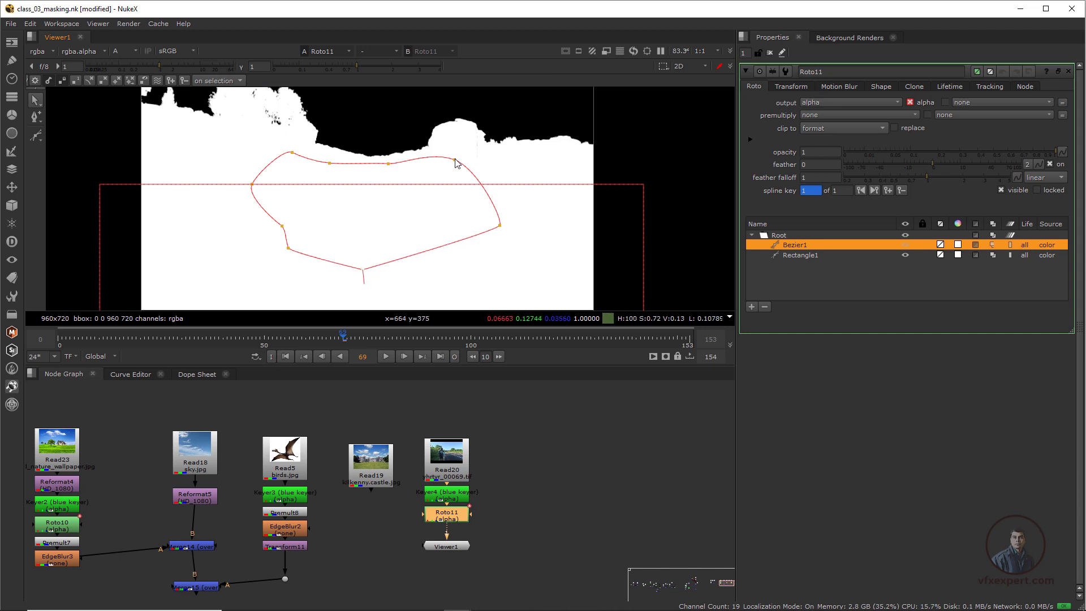
drag(457, 163, 459, 172)
Select all the Bezier's points and reposition the shape at frames 43, 19 and 0 to keep the runner's holes covered.
mouse_move(211, 126)
mouse_down()
mouse_move(597, 272)
mouse_move(601, 297)
mouse_up()
drag(337, 338, 235, 338)
drag(378, 205, 395, 214)
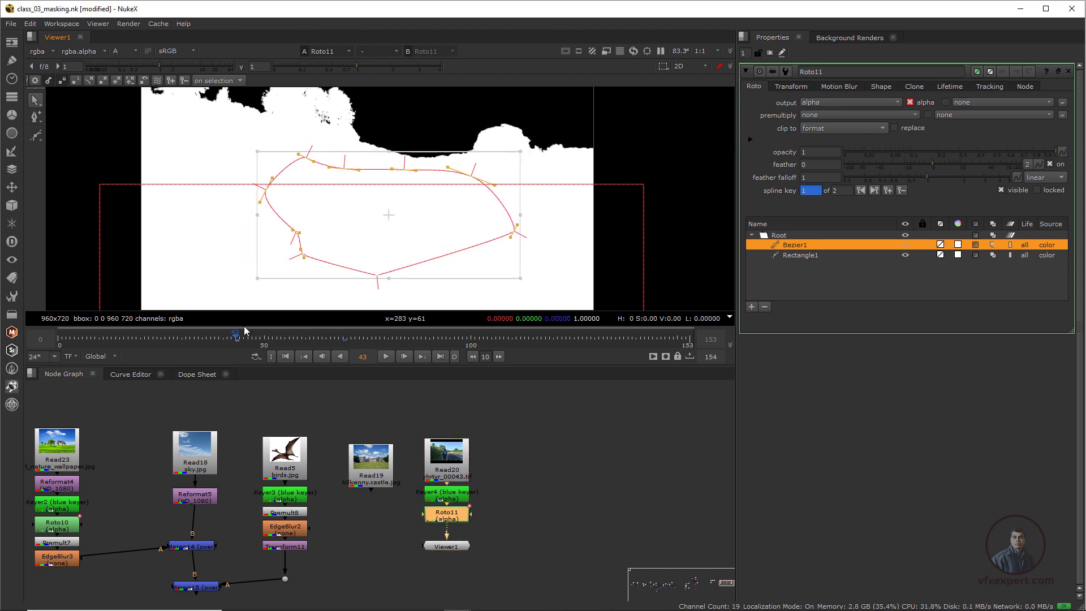
drag(235, 339, 136, 340)
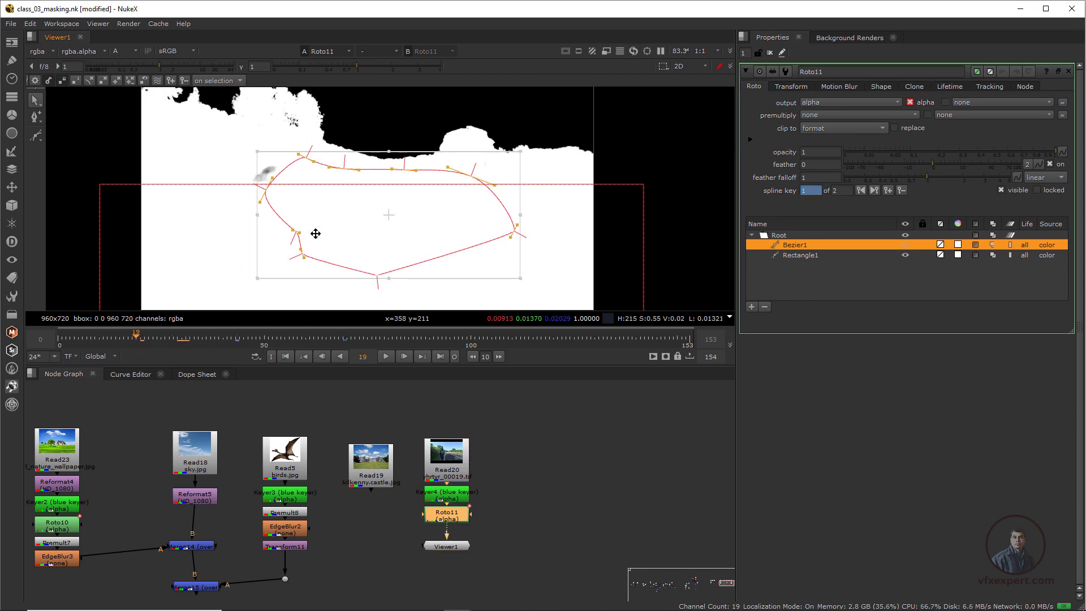
drag(388, 214, 339, 213)
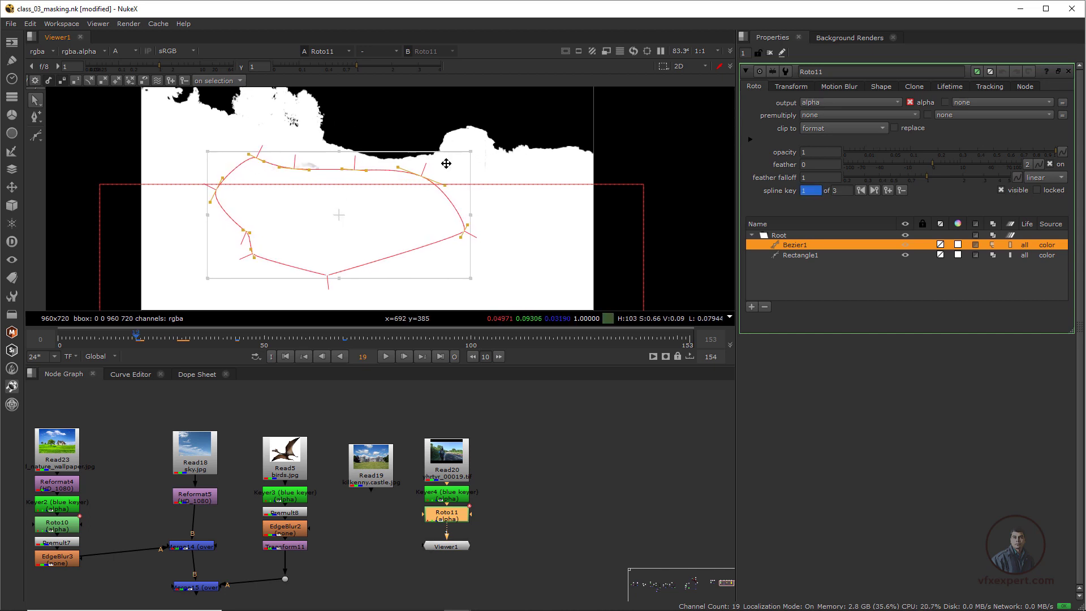
click(284, 358)
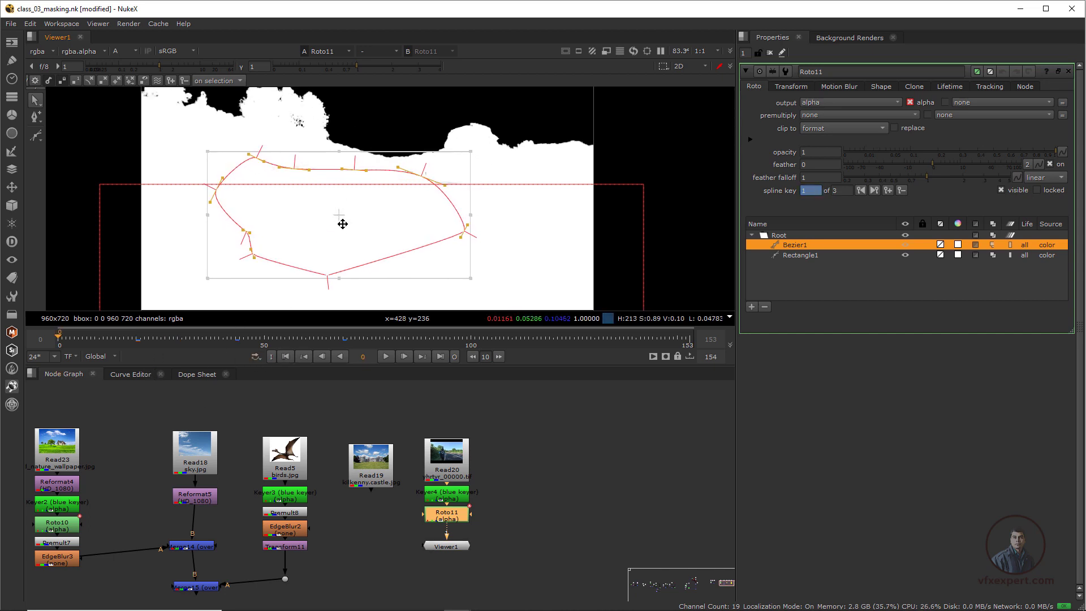
drag(343, 224, 336, 220)
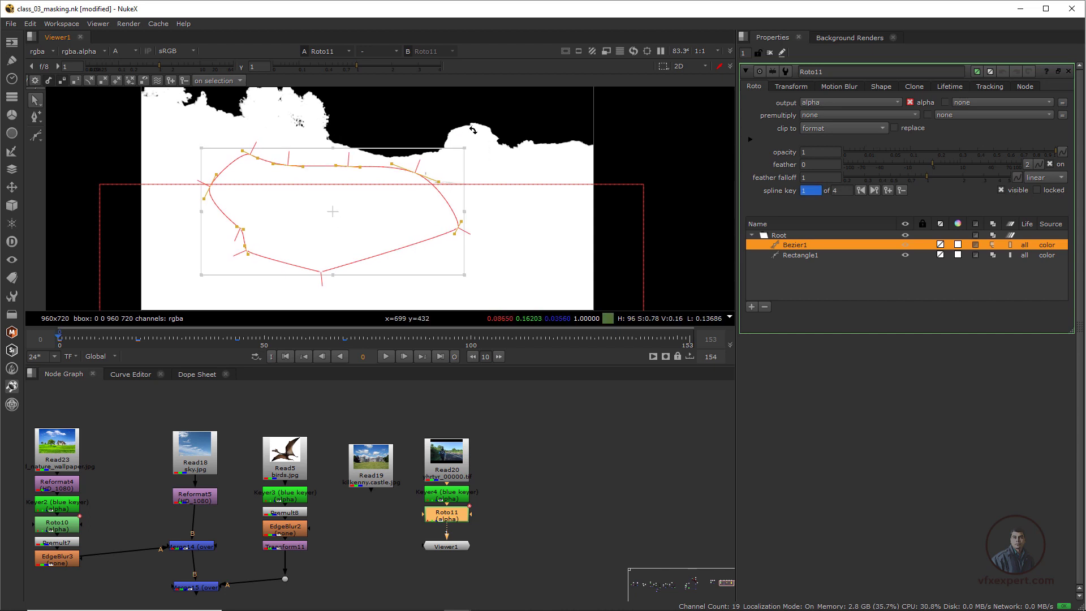
Inspect the matte at frame 0, and keyframe the Bezier through the rest of the clip to follow the runner.
middle_drag(417, 202, 491, 272)
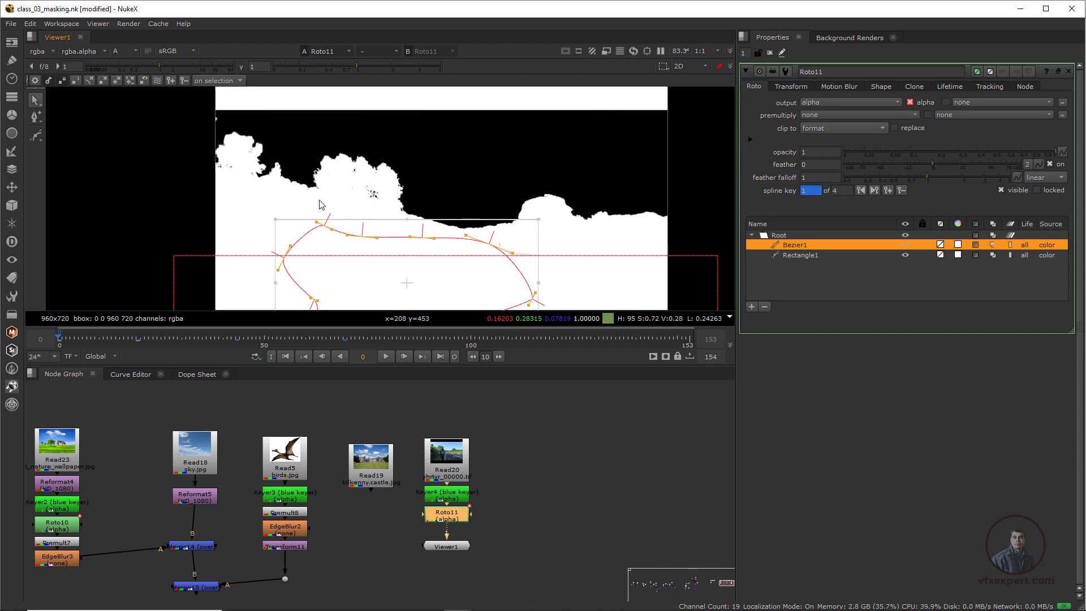
middle_drag(438, 229, 347, 155)
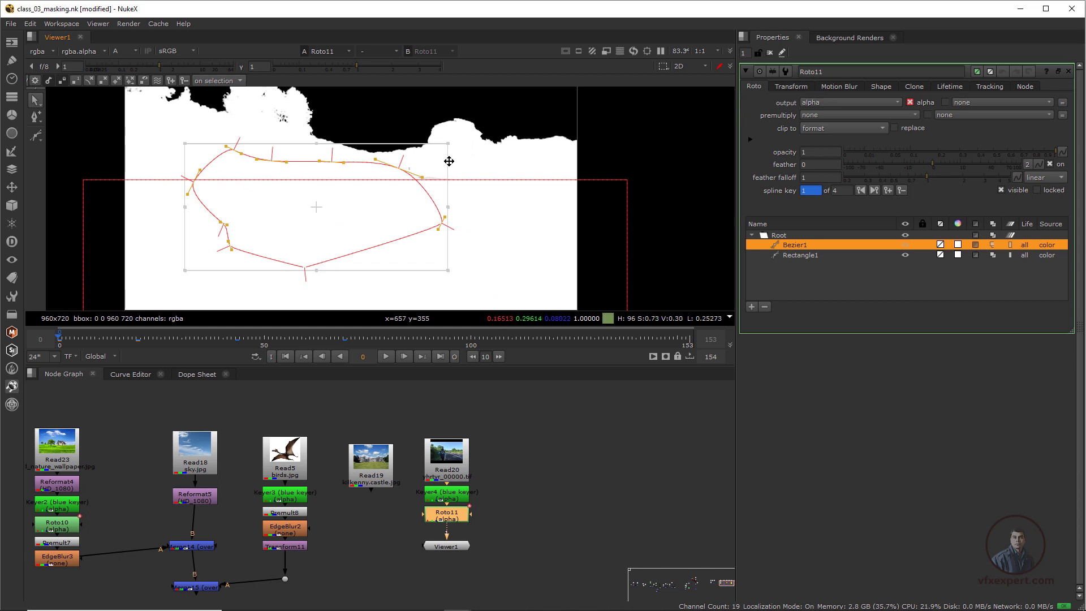
middle_drag(388, 229, 438, 283)
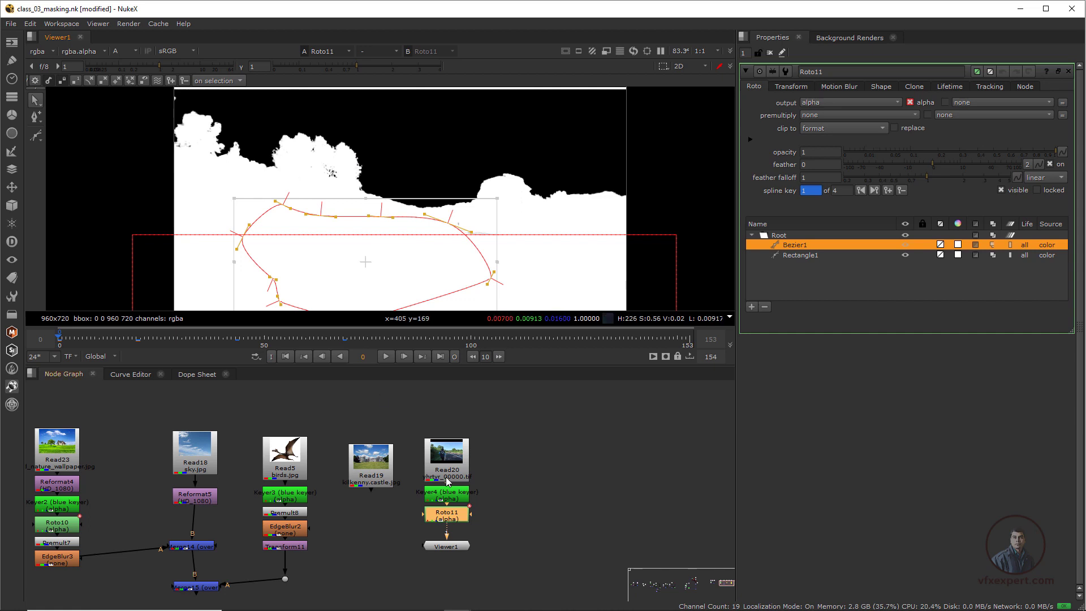
scroll(399, 240, down, 2)
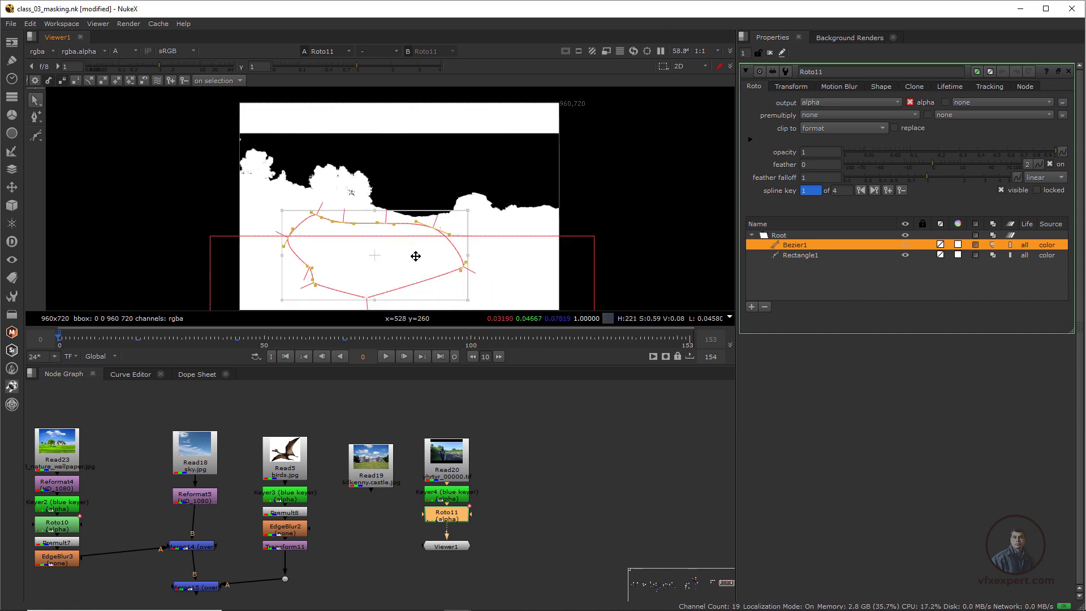
middle_drag(415, 256, 330, 237)
drag(181, 343, 412, 308)
click(494, 342)
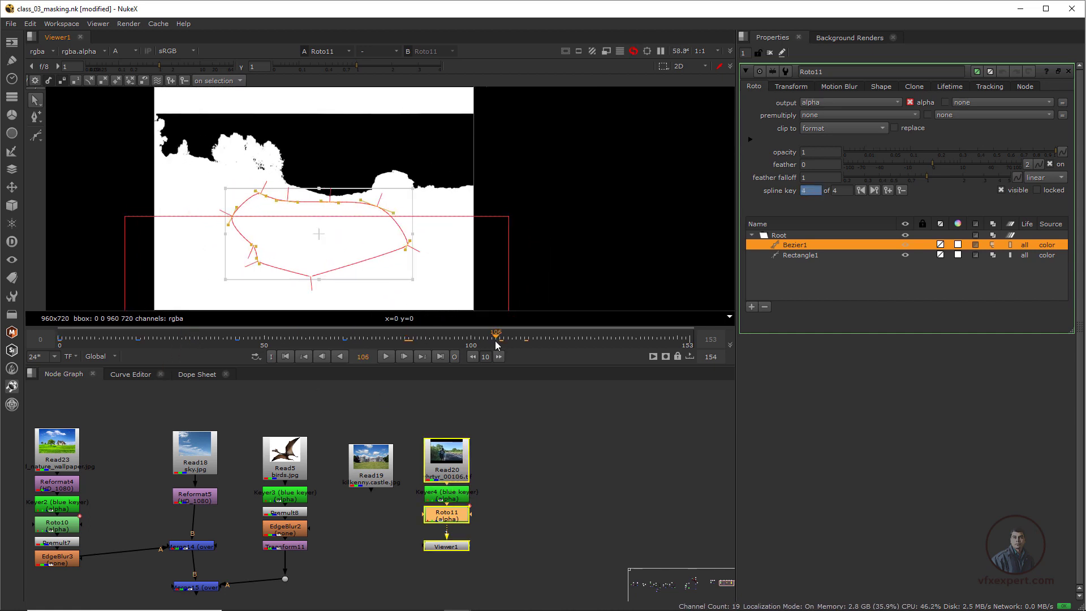
drag(495, 342, 689, 340)
Raise Keyer4's range A to about 0.447 and play through the matte with the roto shapes applied.
click(1068, 71)
double_click(446, 514)
click(795, 245)
click(1069, 71)
click(383, 359)
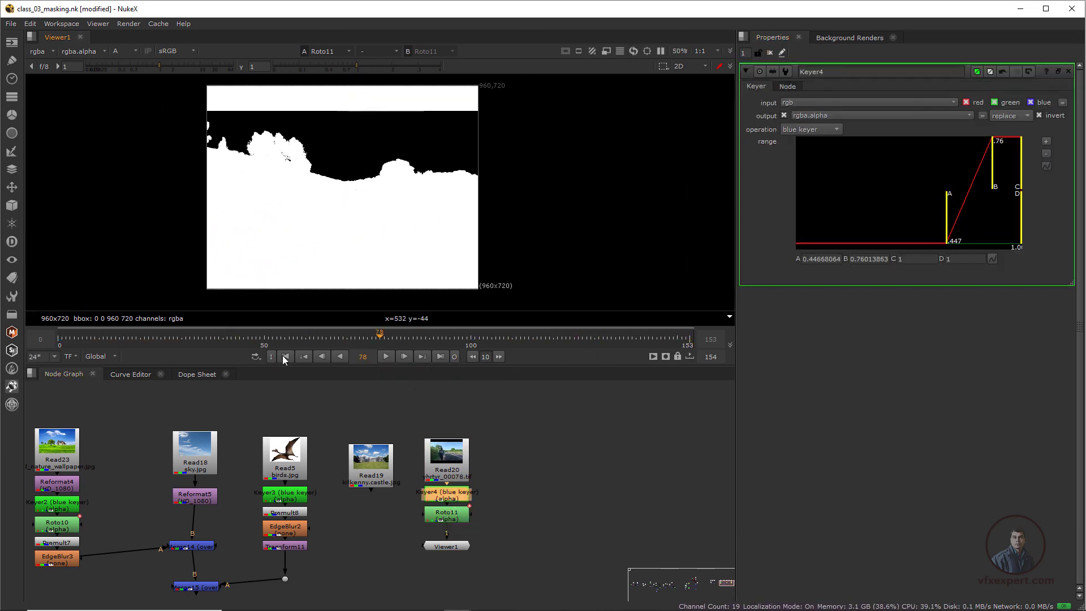
click(264, 343)
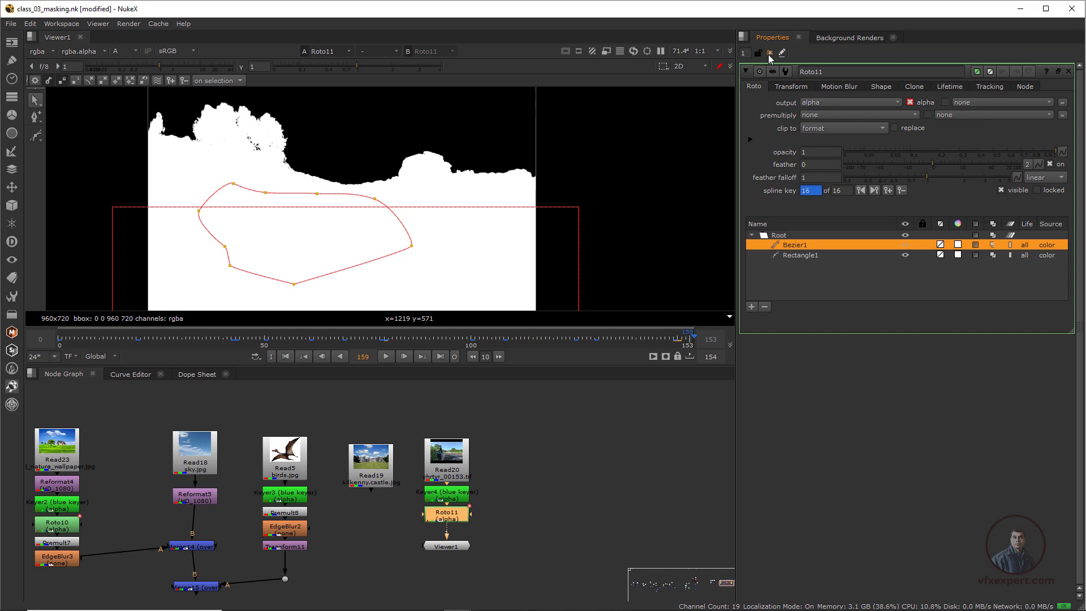
Close all open node properties and check the combined key and roto matte back to frame 0.
click(769, 55)
scroll(476, 201, down, 1)
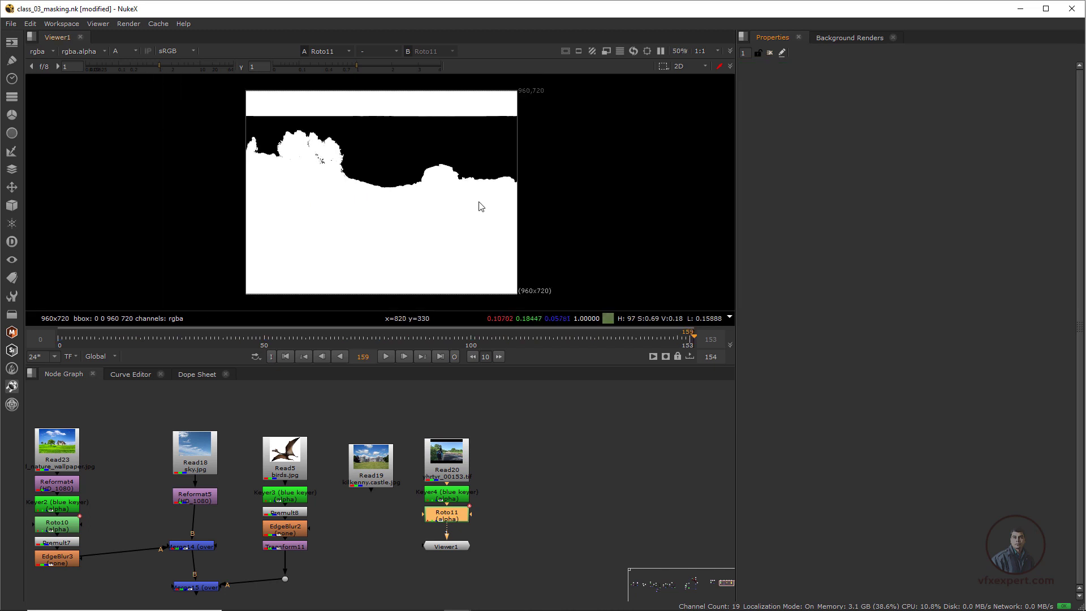
middle_drag(477, 201, 424, 223)
drag(202, 341, 123, 365)
click(286, 357)
middle_drag(357, 264, 395, 252)
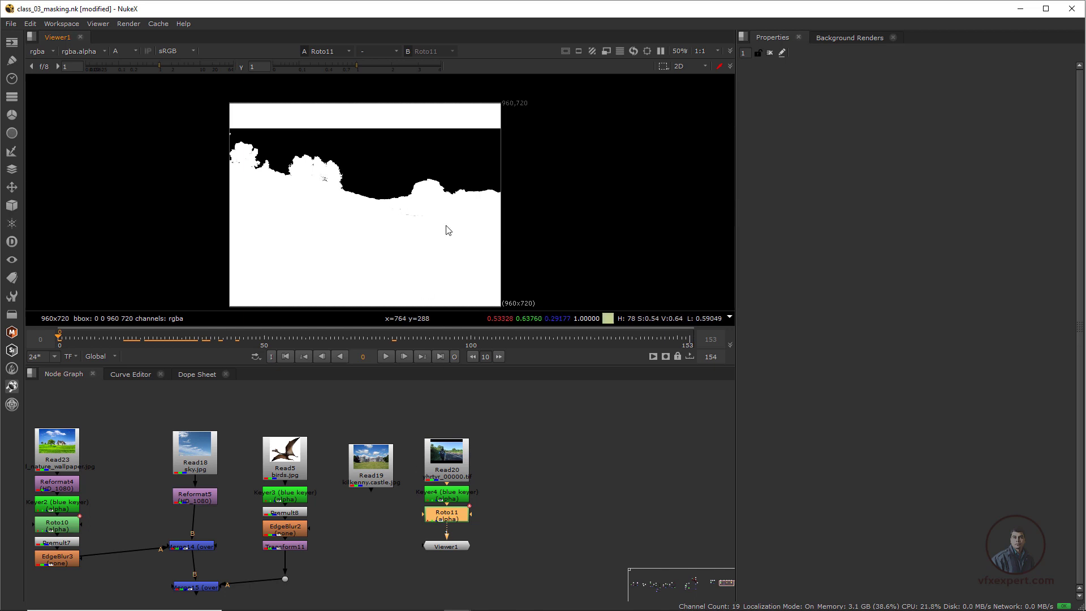
Return the viewer to full colour, add a Premult node below Roto11, and close its properties.
key(a)
drag(455, 545, 455, 563)
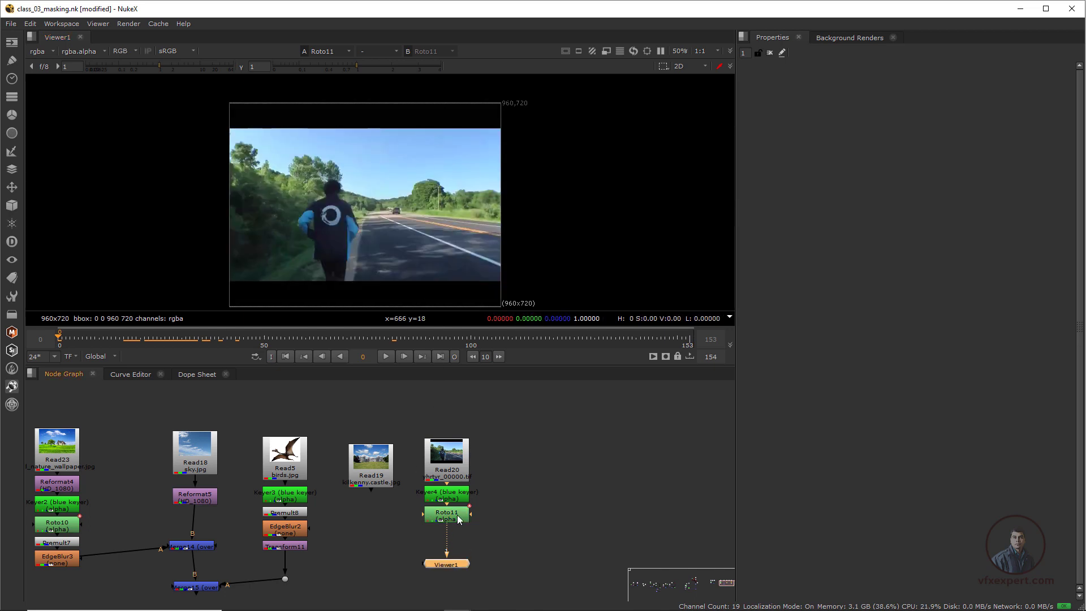
click(456, 516)
key(Tab)
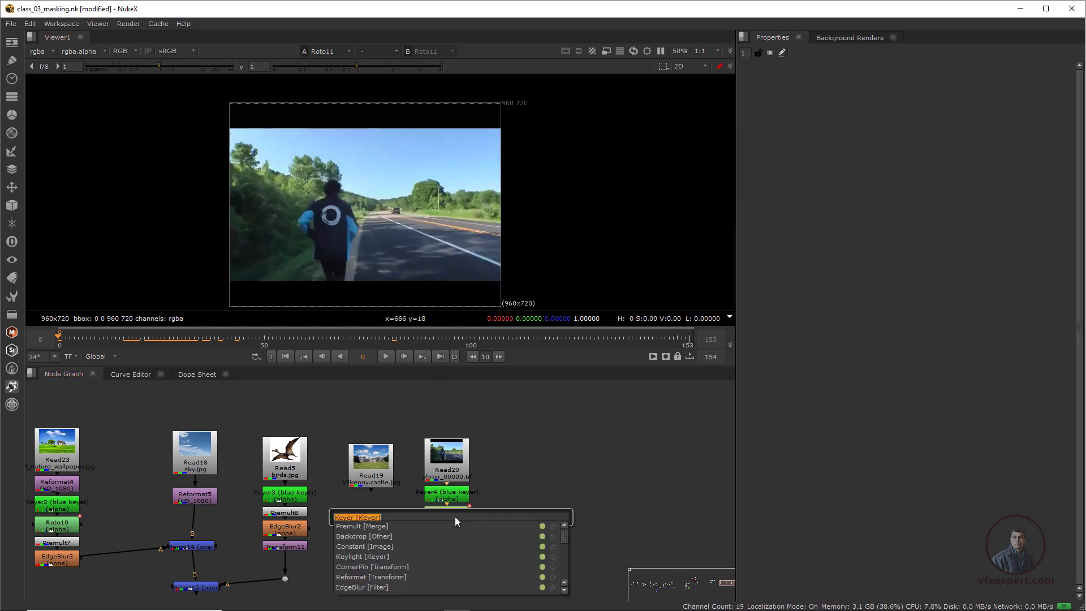
text(pre)
click(379, 527)
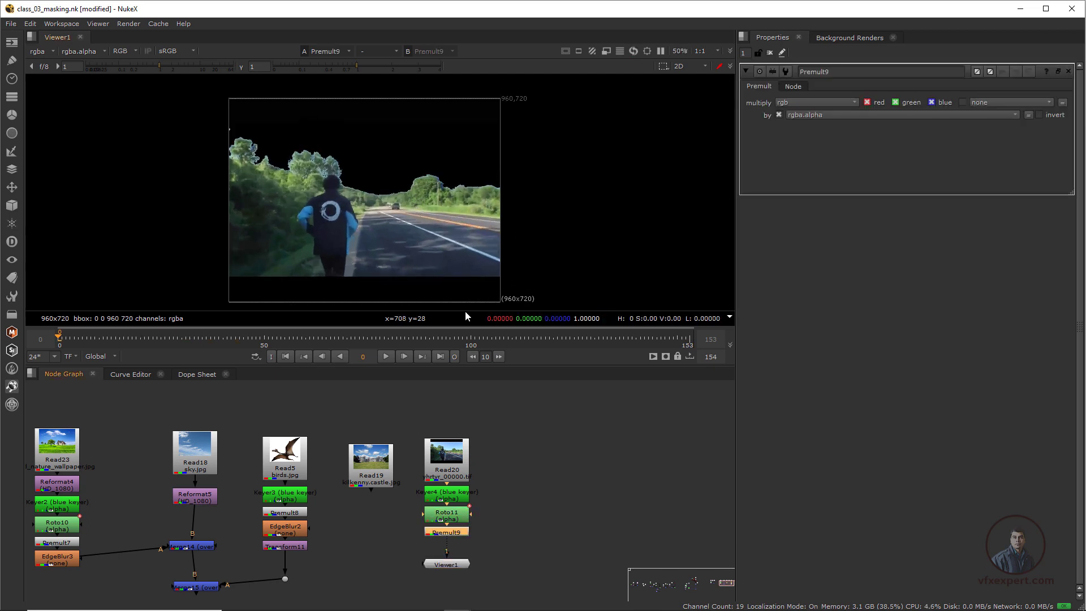
drag(452, 559, 453, 575)
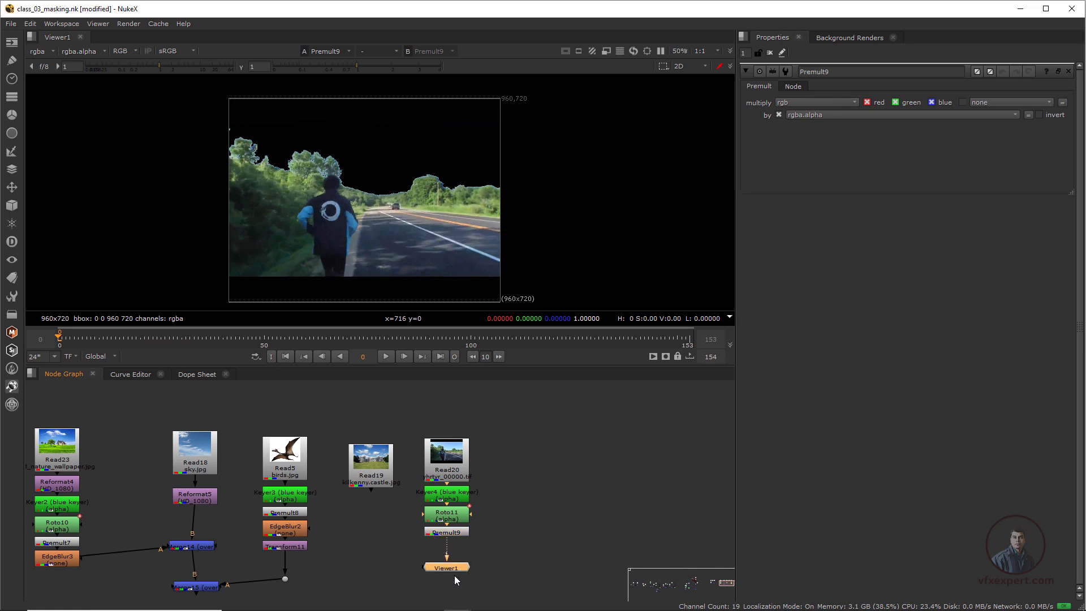
click(454, 533)
key(ctrl+shift+a)
scroll(400, 206, down, 1)
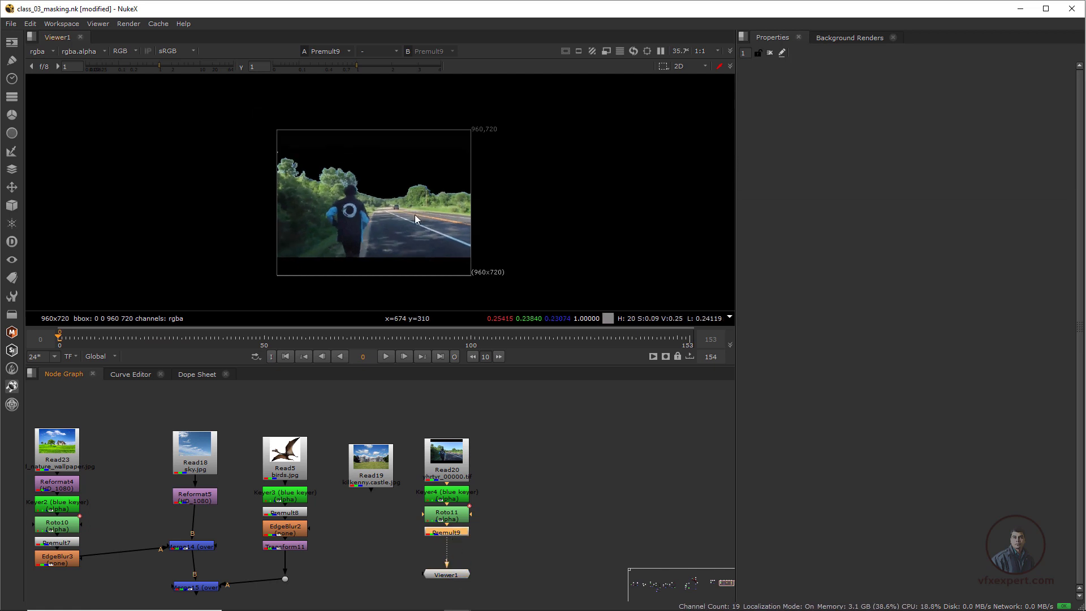
middle_drag(415, 215, 475, 220)
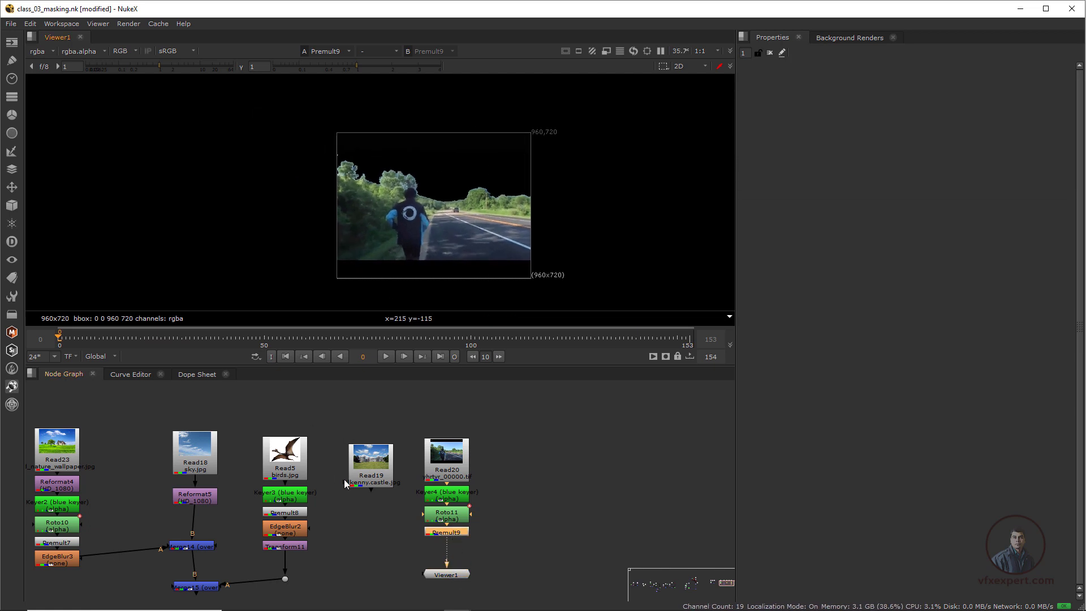
Move the castle Read19 node to the other side of the runner branch and view the Read20 source footage.
middle_drag(332, 483, 303, 487)
drag(355, 472, 539, 465)
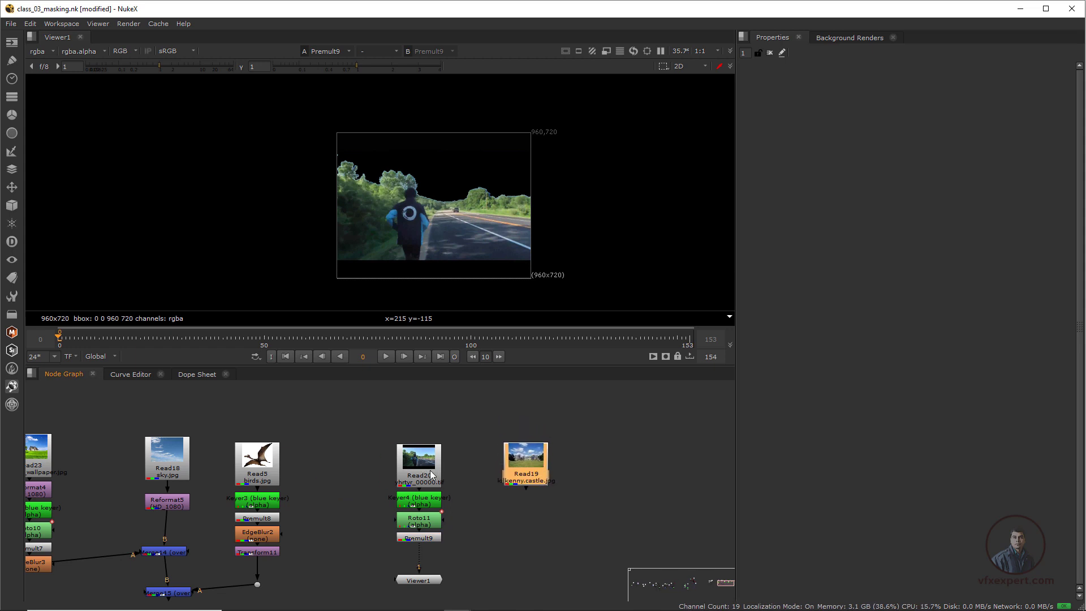
click(426, 466)
scroll(538, 145, up, 1)
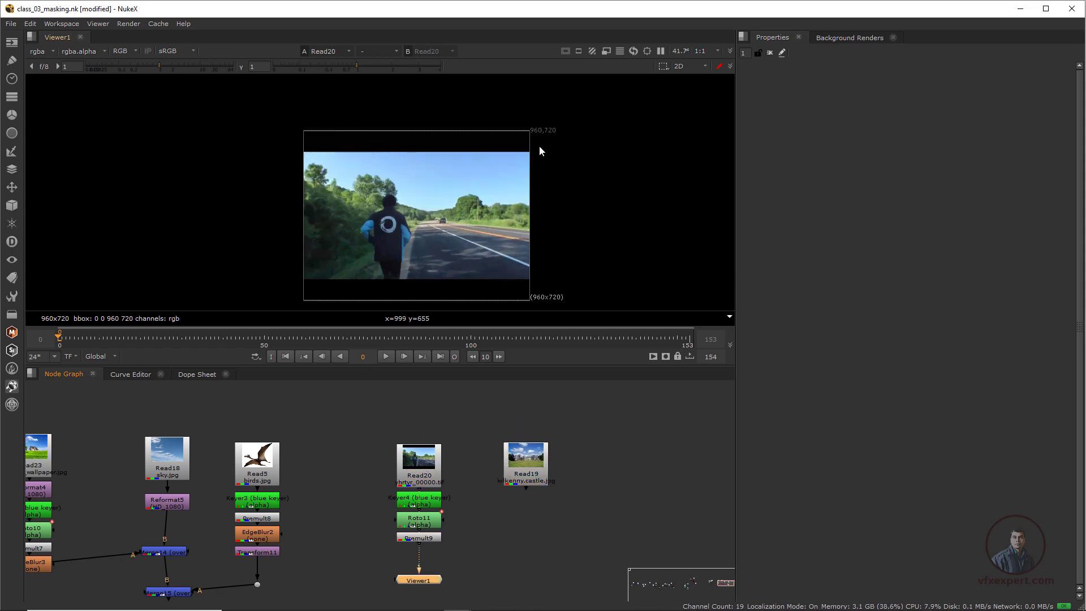
Add a Reformat node below the castle image with output format 903x720 and resize type fill, and view it.
drag(526, 461, 563, 458)
key(Tab)
text(refo)
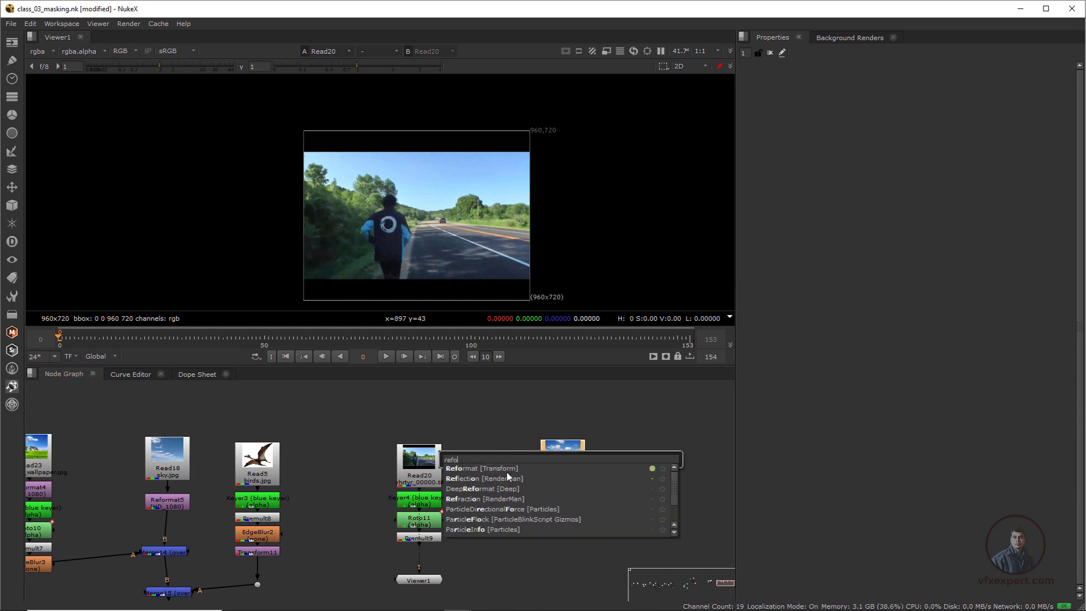
key(Return)
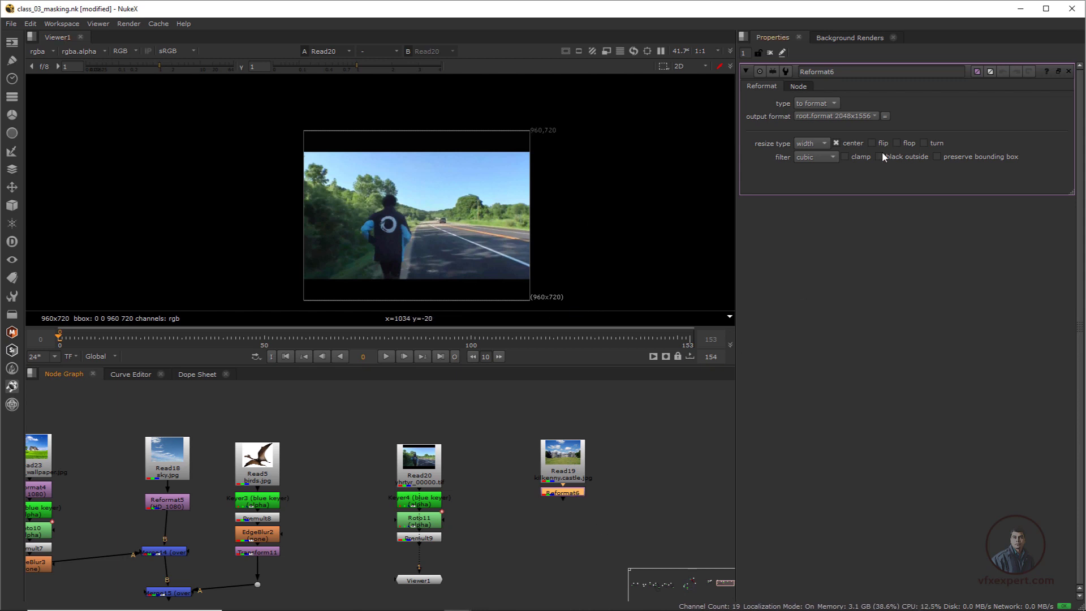
click(870, 115)
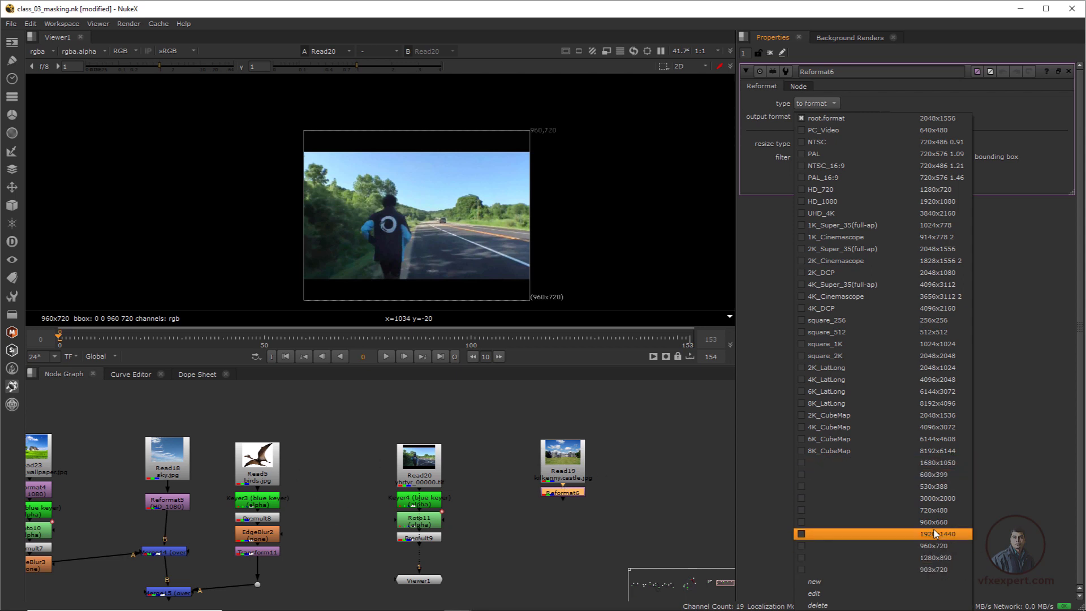
click(940, 571)
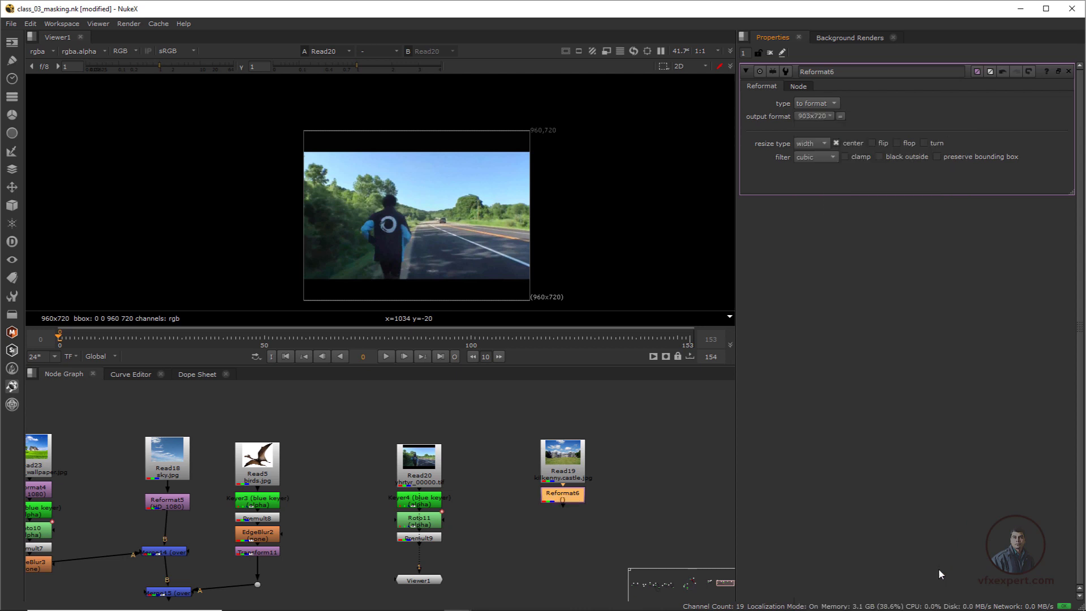
key(1)
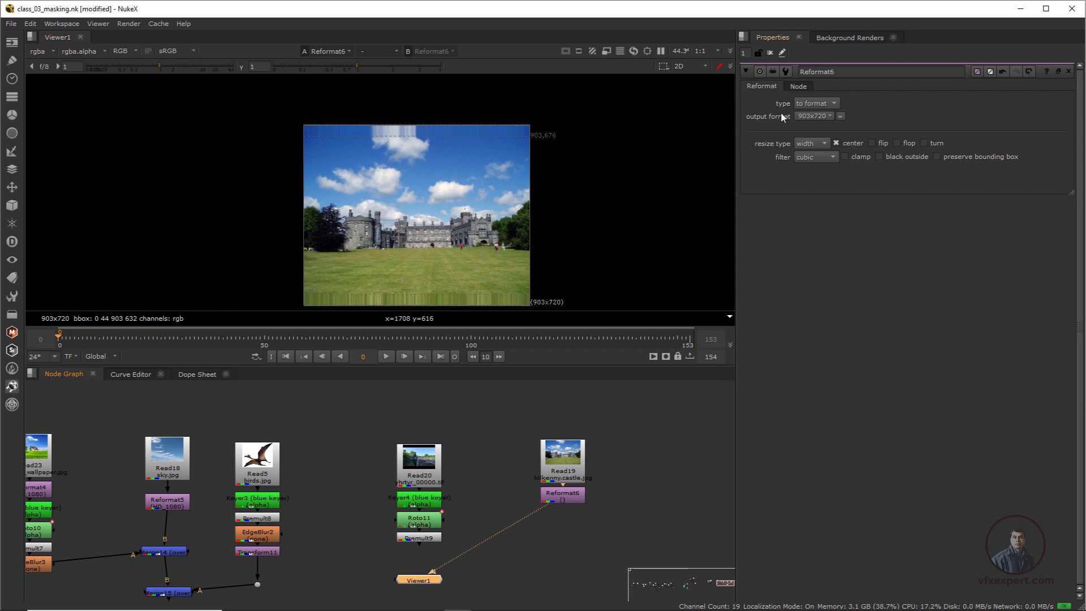
click(811, 143)
click(821, 184)
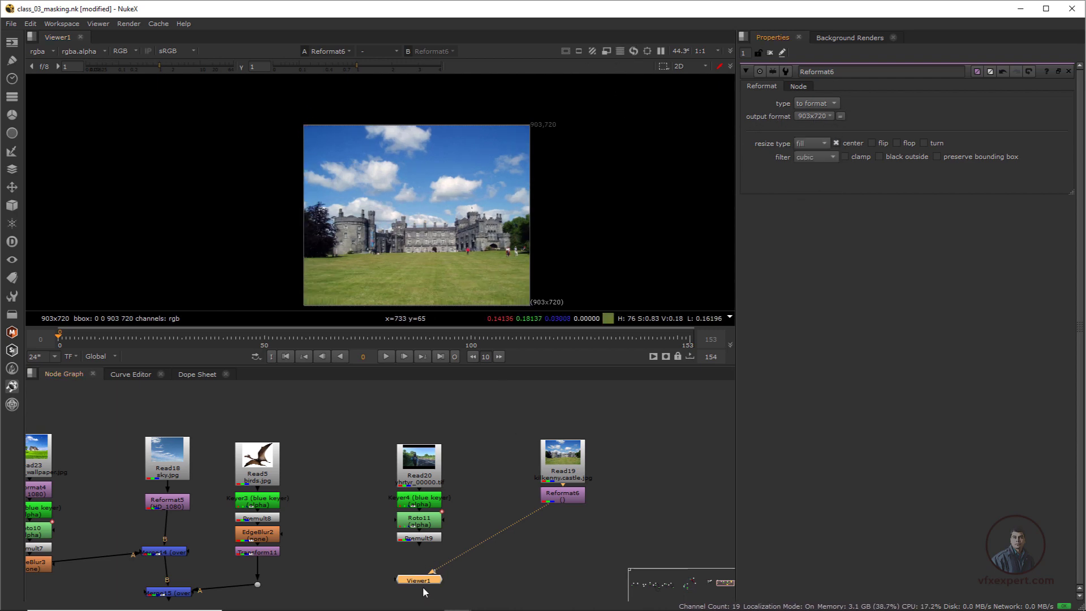
Merge Premult9 as A over the reformatted castle image as B with the over operation, and view the composite.
drag(422, 587, 625, 538)
drag(426, 583, 638, 541)
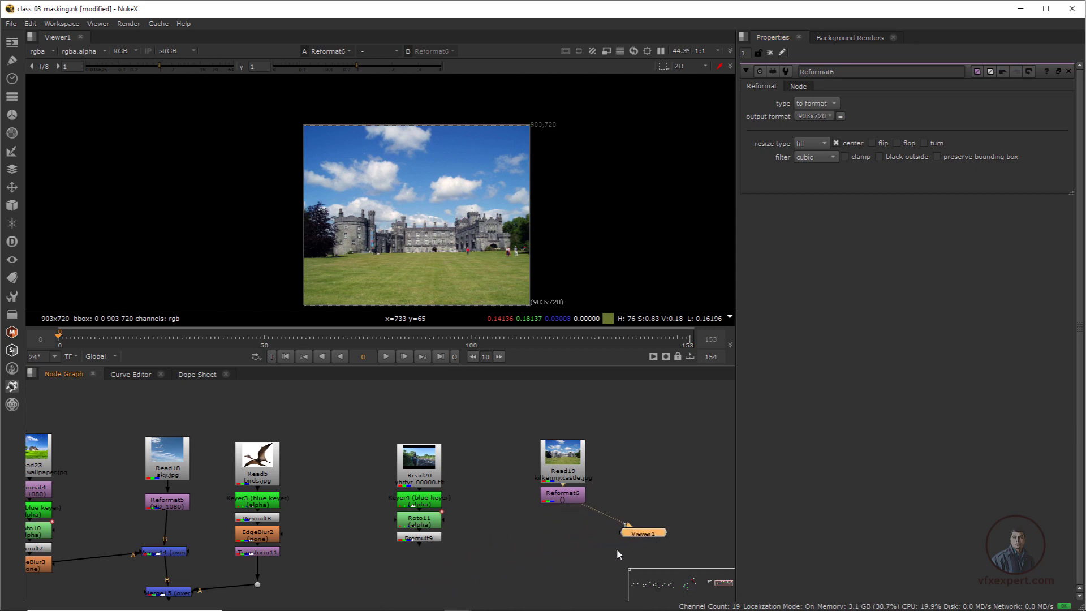
key(m)
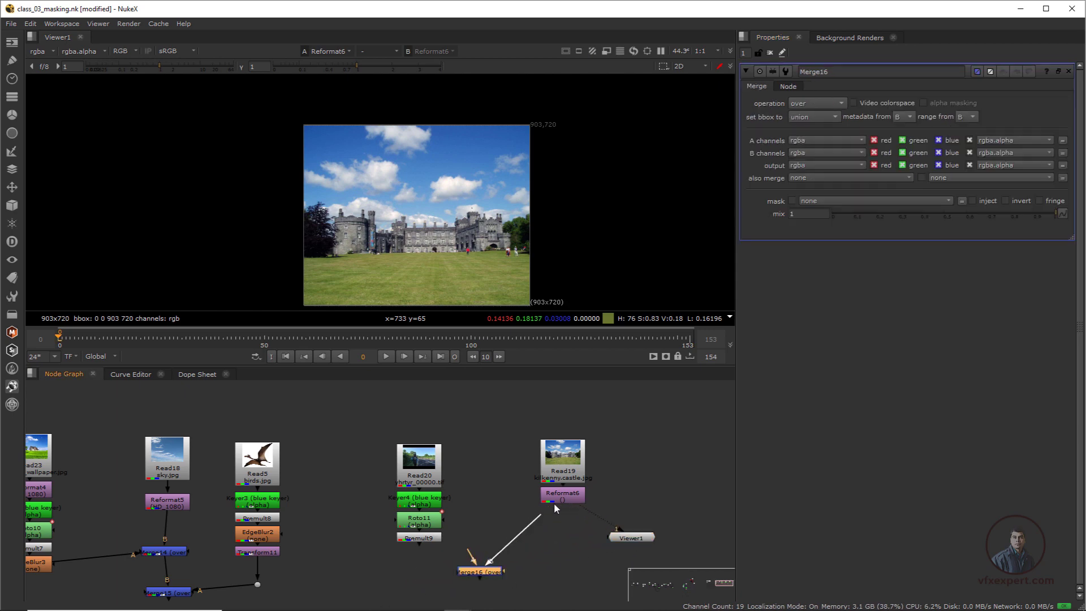
drag(555, 508, 556, 504)
drag(498, 576, 542, 565)
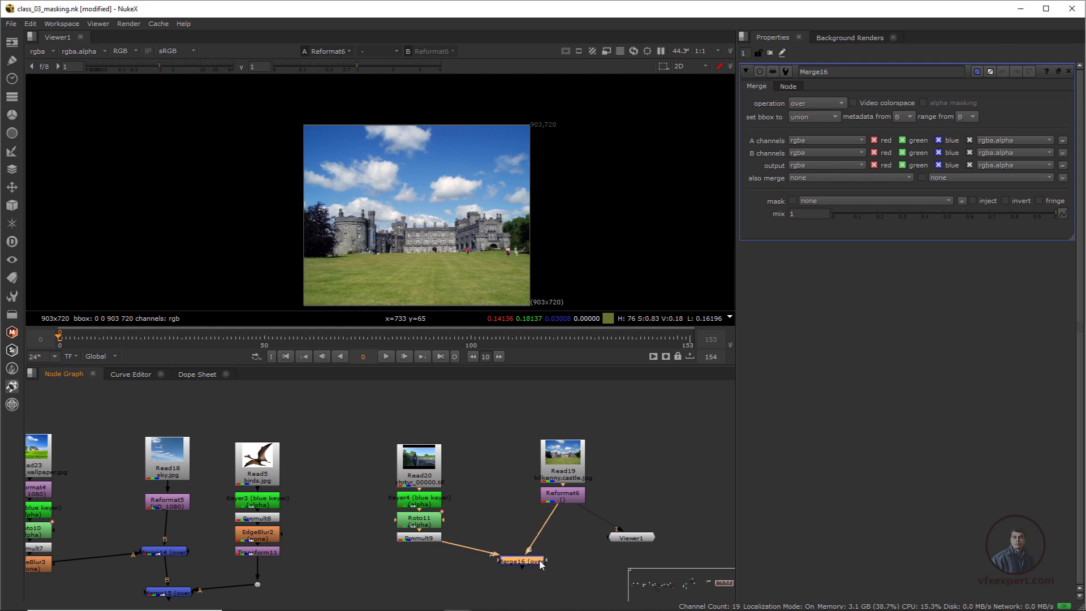
key(1)
scroll(453, 228, up, 3)
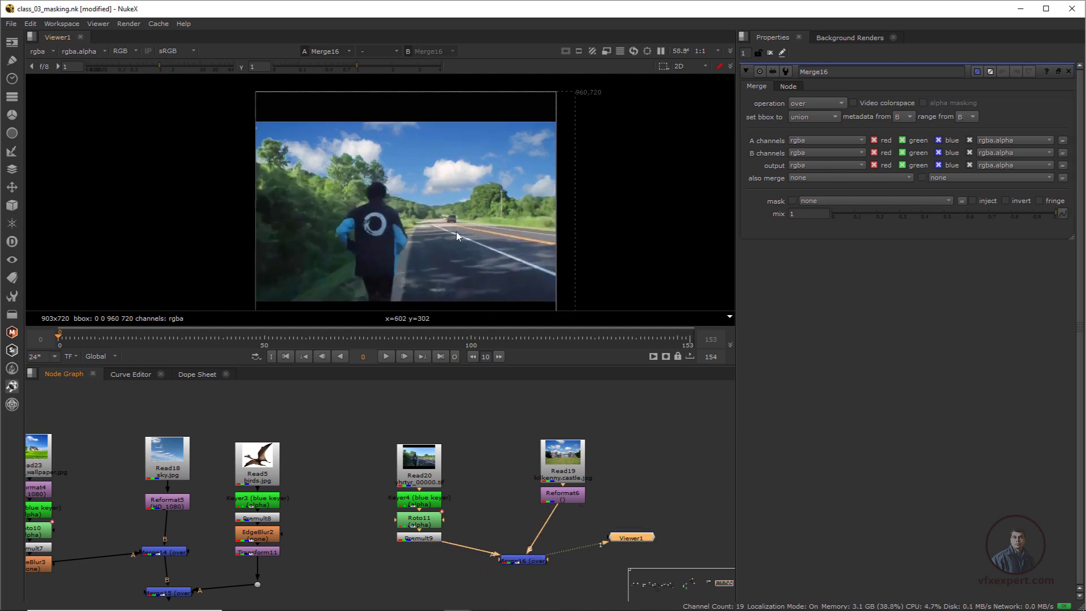
Compare the original Read20 footage with the Merge16 composite by alternating between two viewer inputs.
click(432, 464)
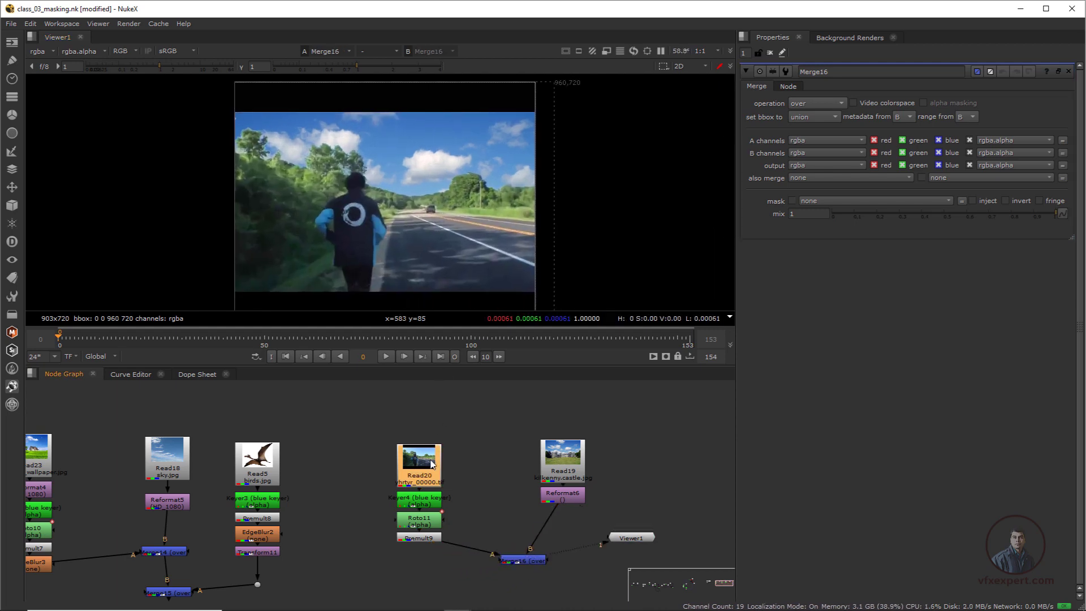
key(1)
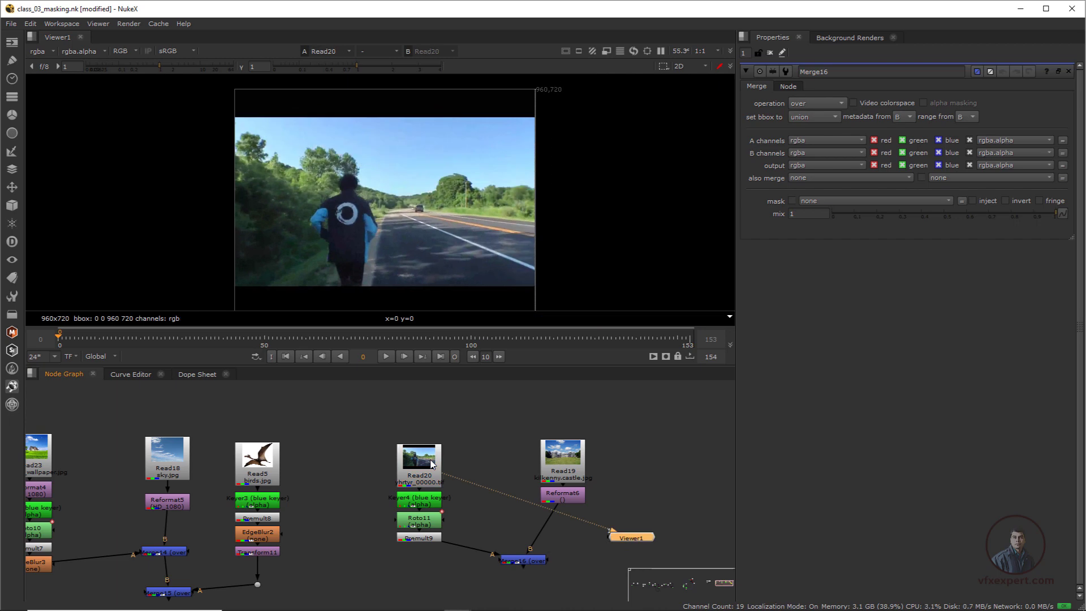
drag(540, 564, 553, 562)
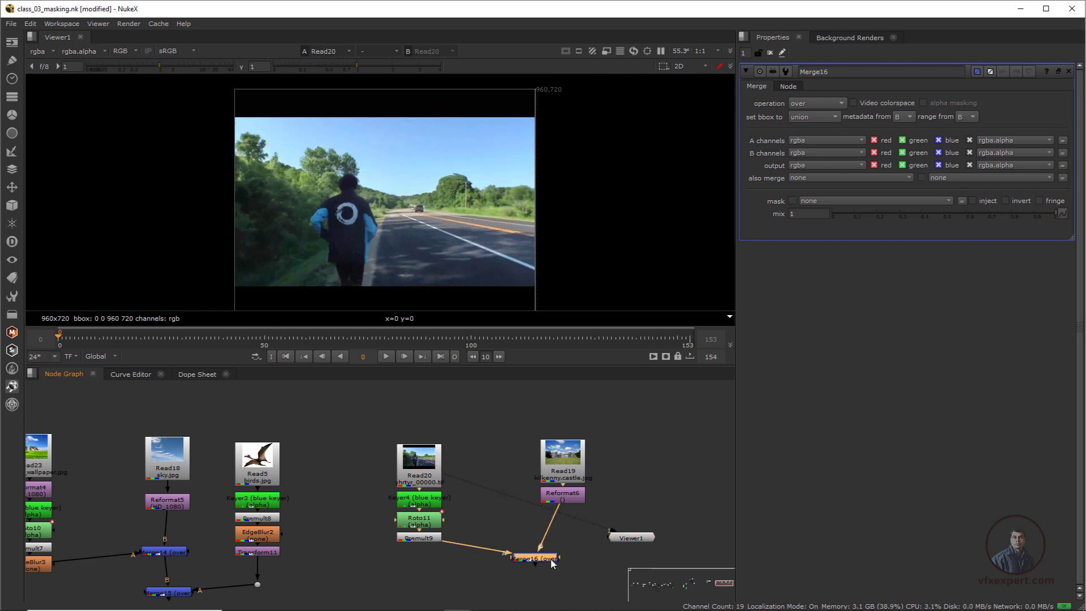
key(2)
key(1)
key(2)
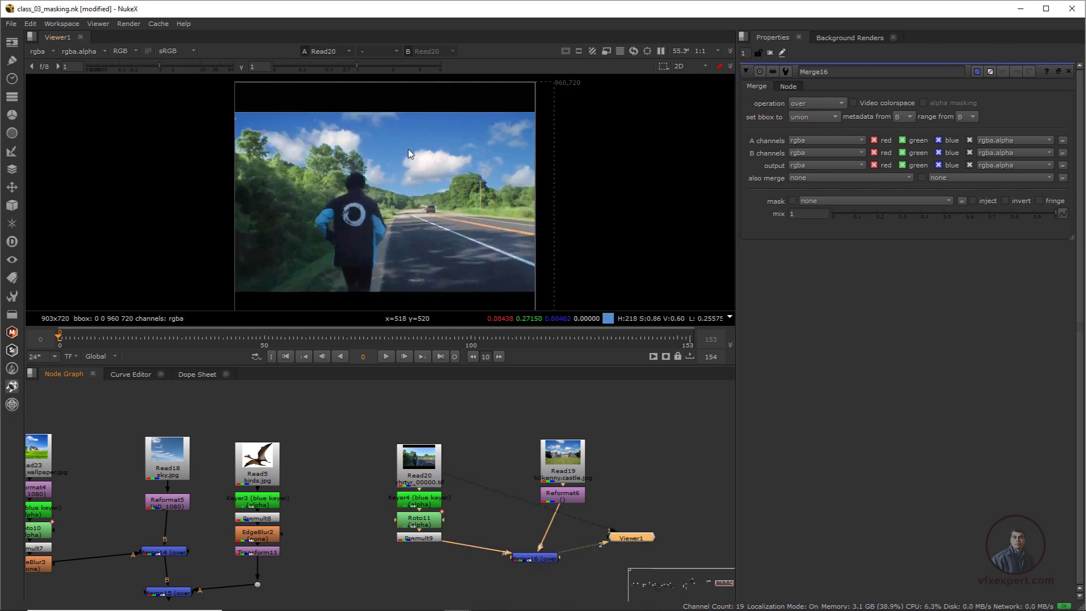
key(1)
key(2)
key(1)
key(2)
key(1)
key(2)
key(1)
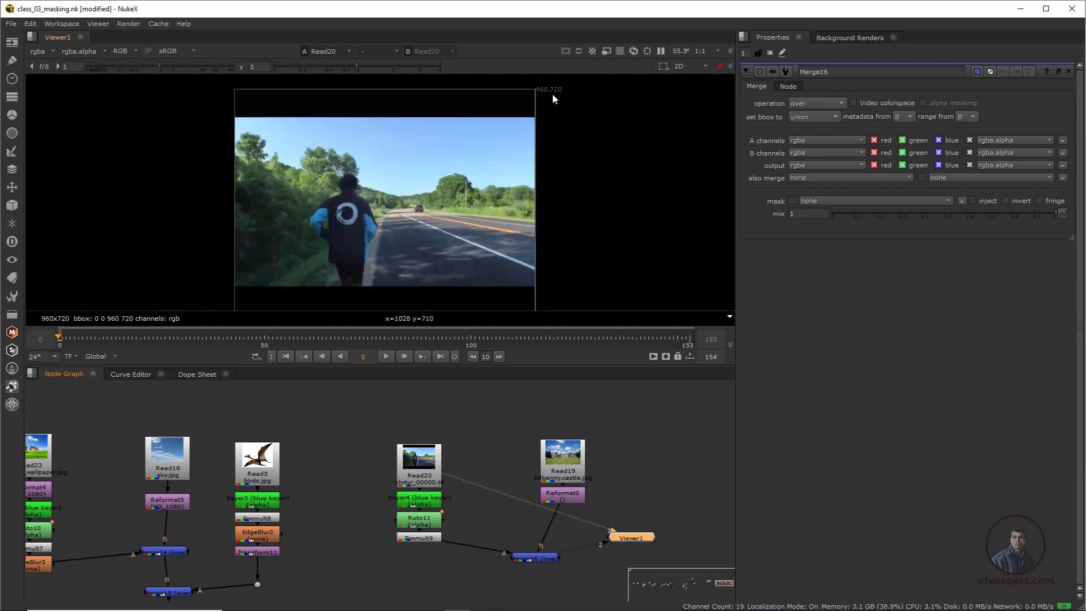
key(2)
scroll(551, 252, down, 2)
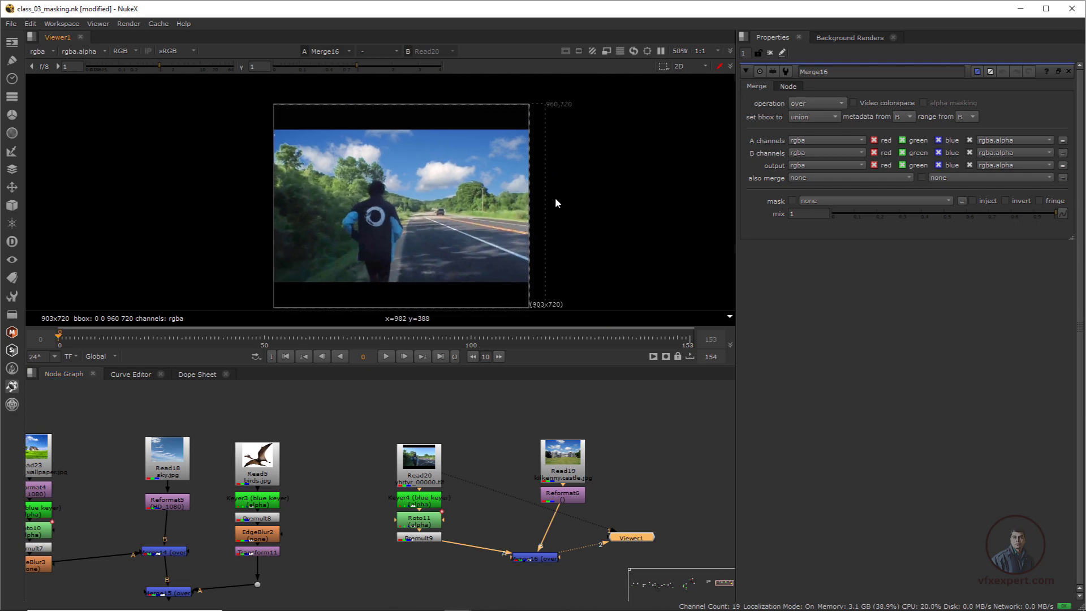
Add a Crop node after Merge16 with reformat enabled and black outside disabled.
middle_drag(518, 483, 435, 437)
drag(547, 492, 555, 505)
drag(450, 513, 463, 519)
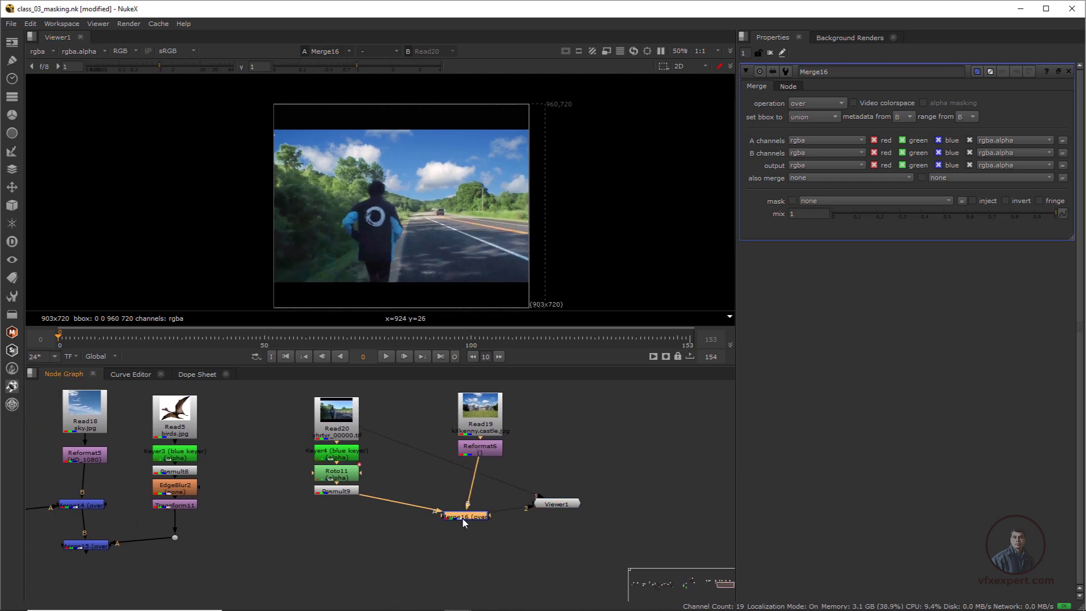
key(Tab)
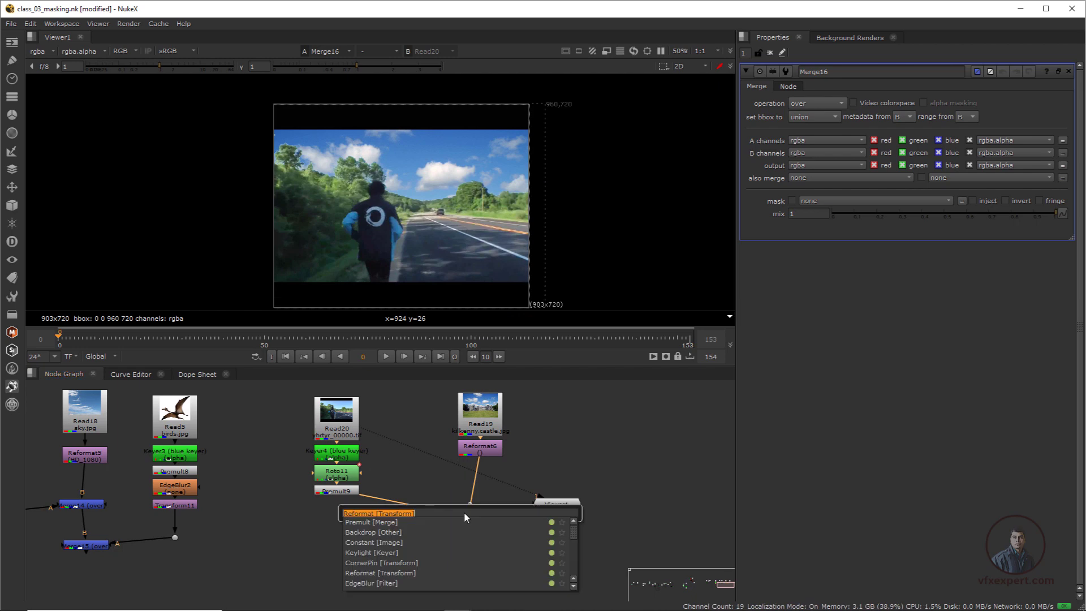
text(crop)
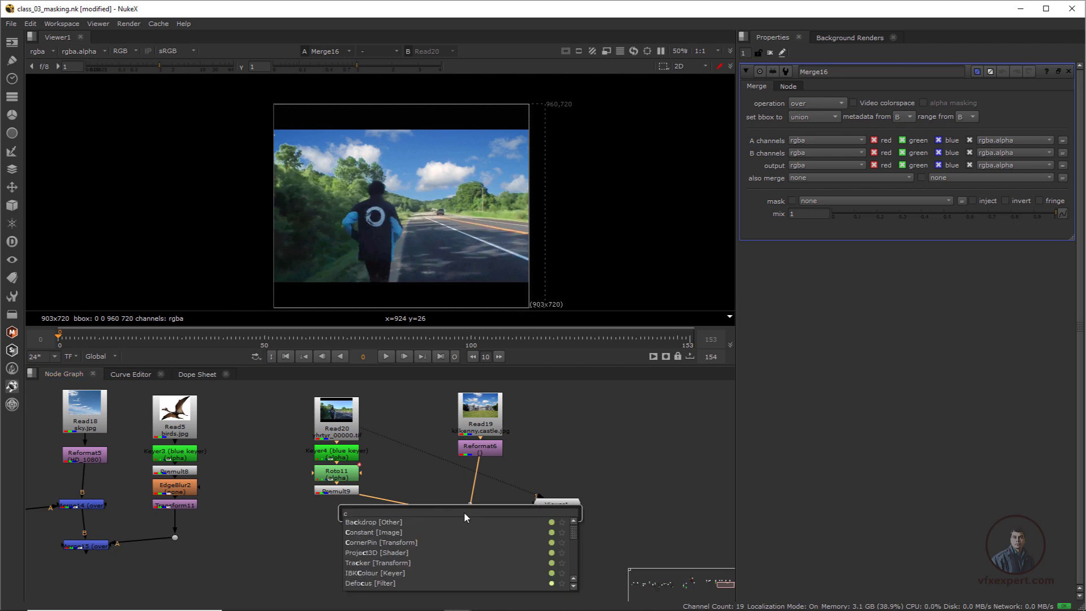
key(Return)
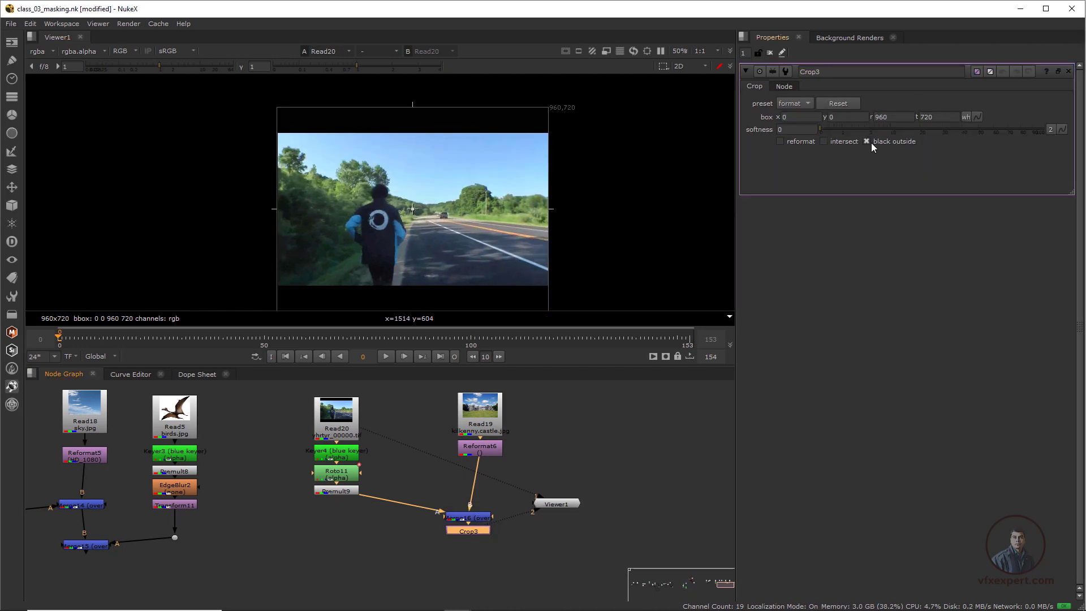
click(780, 141)
middle_drag(410, 257, 417, 229)
Compare the original runner footage with the cropped composite by alternating between Read20 and Crop3 in the viewer.
click(352, 413)
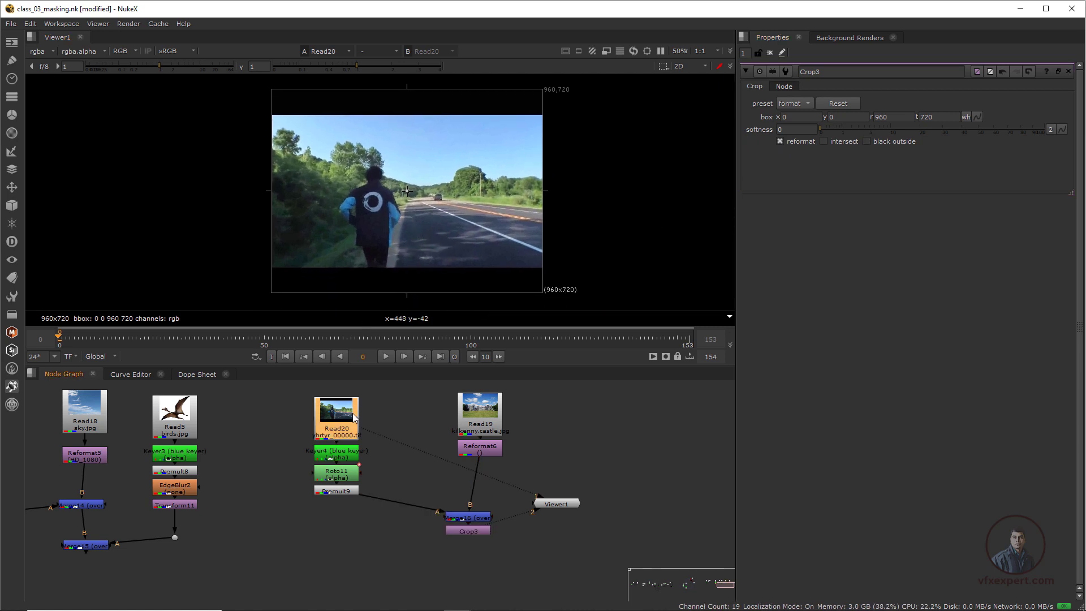
click(470, 532)
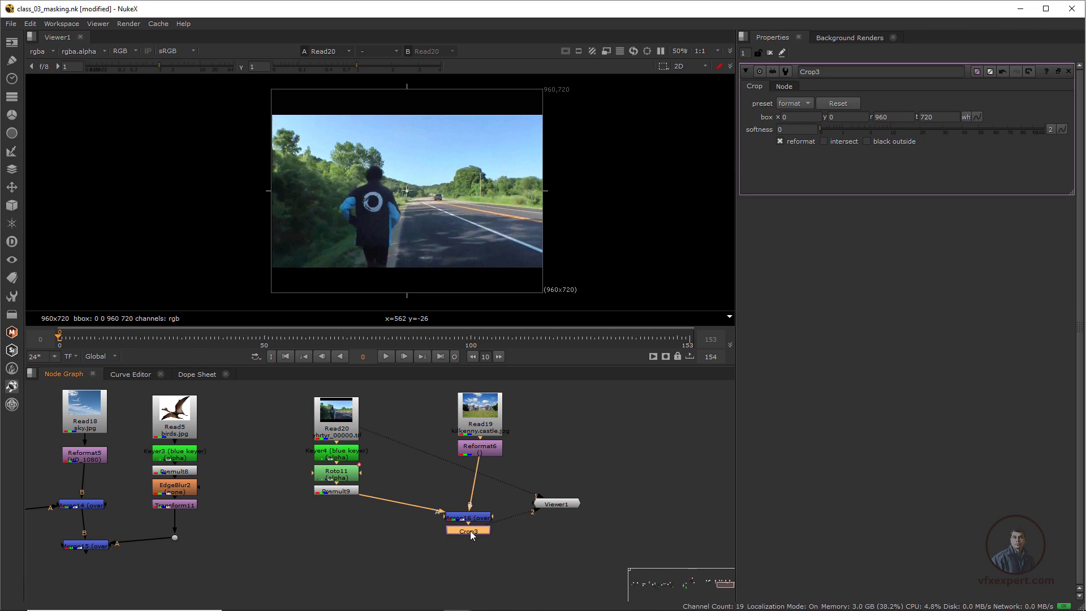
key(2)
key(1)
key(2)
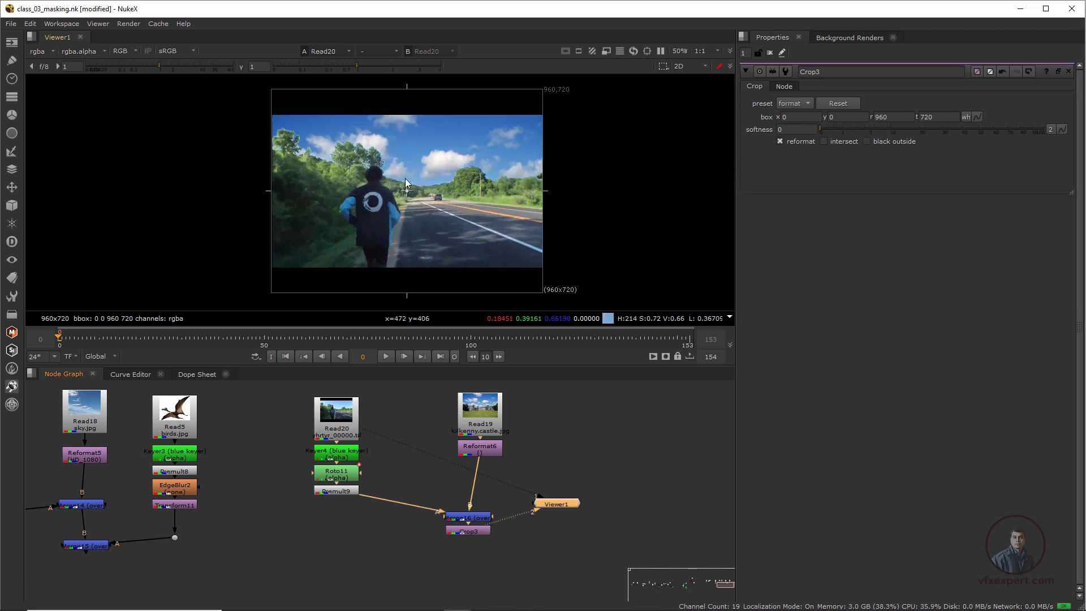
key(1)
key(2)
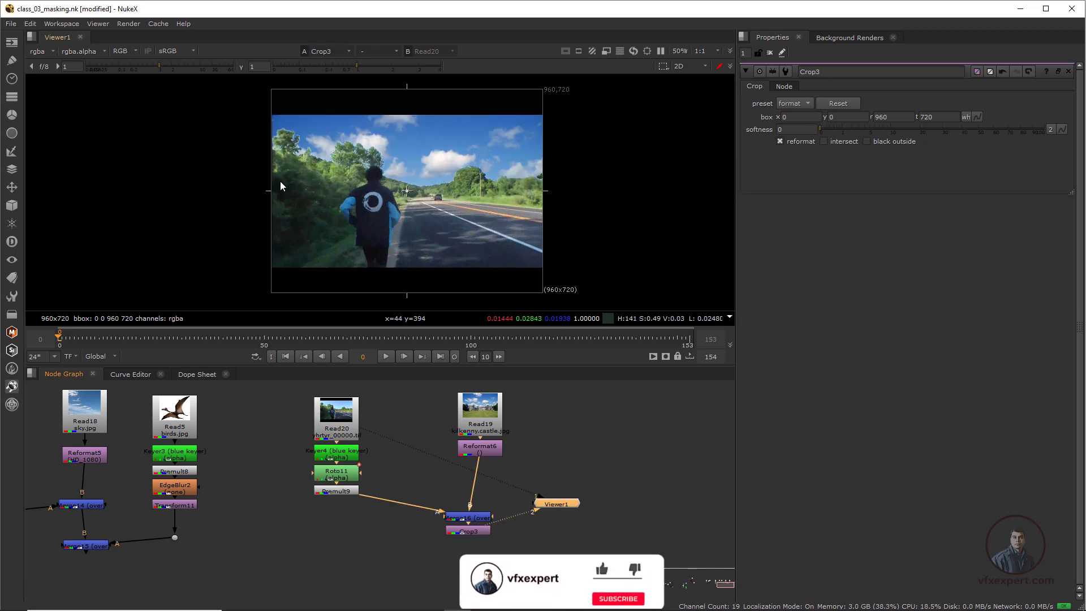
key(1)
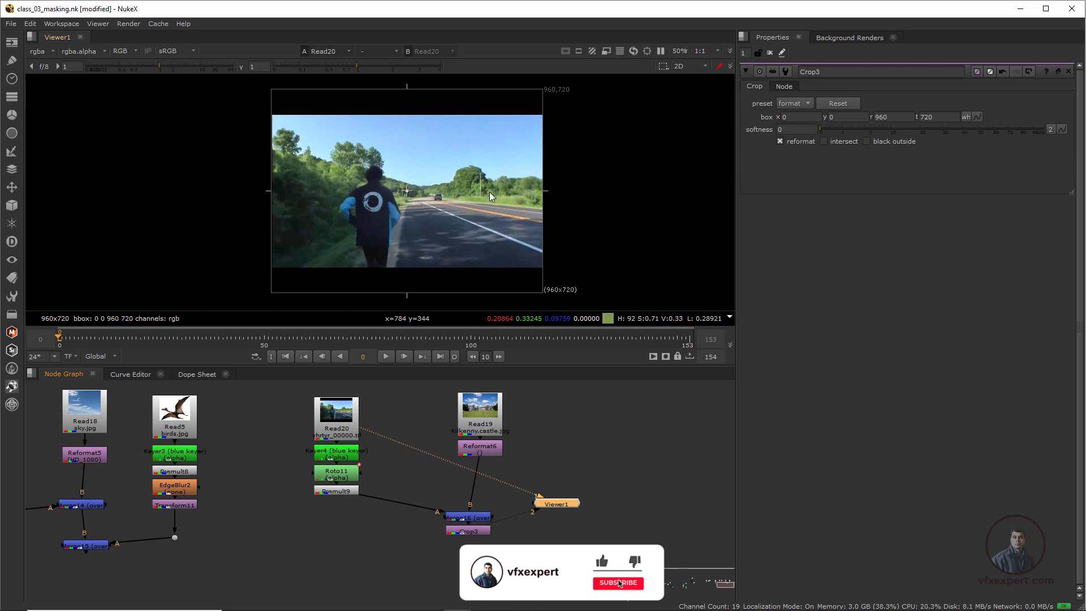
key(2)
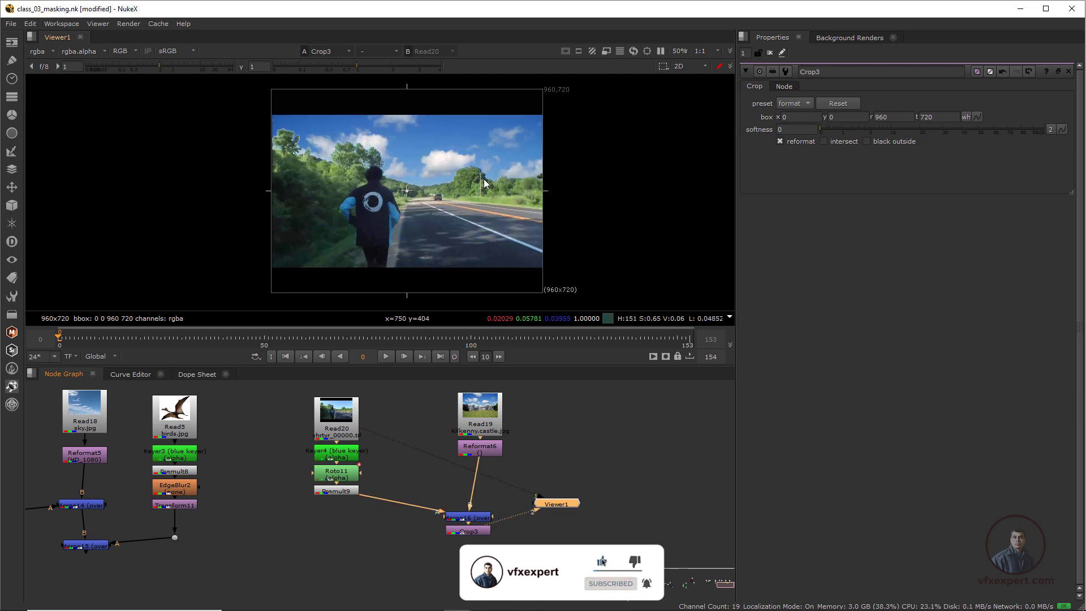
scroll(484, 180, up, 1)
scroll(482, 181, down, 1)
middle_drag(480, 206, 517, 209)
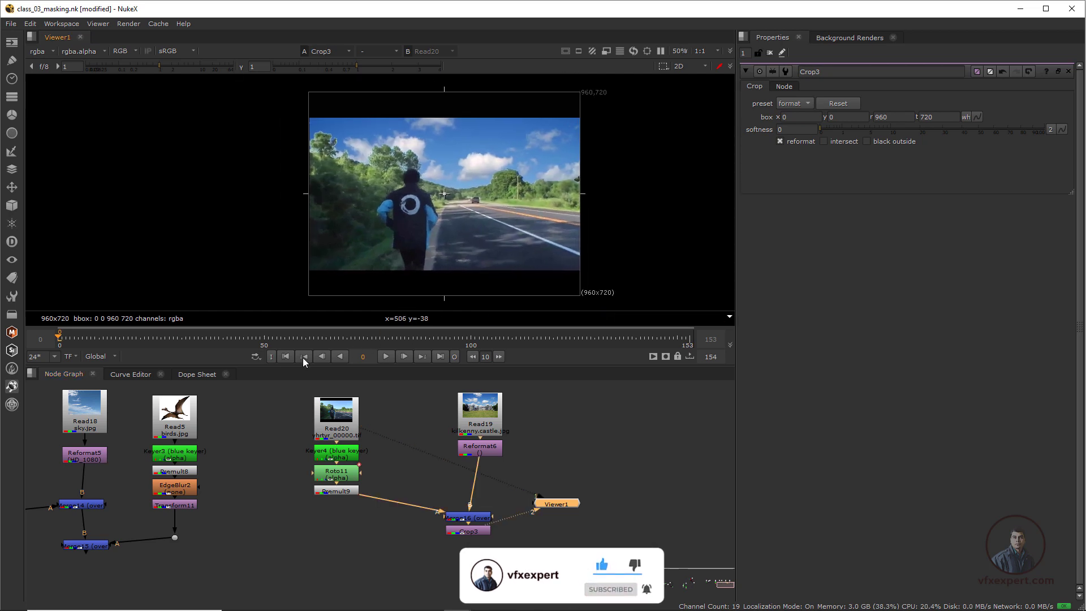
Review the runner's motion in the Crop3 composite across the first 41 frames, return to the first frame and examine the sky edges.
drag(185, 338, 146, 337)
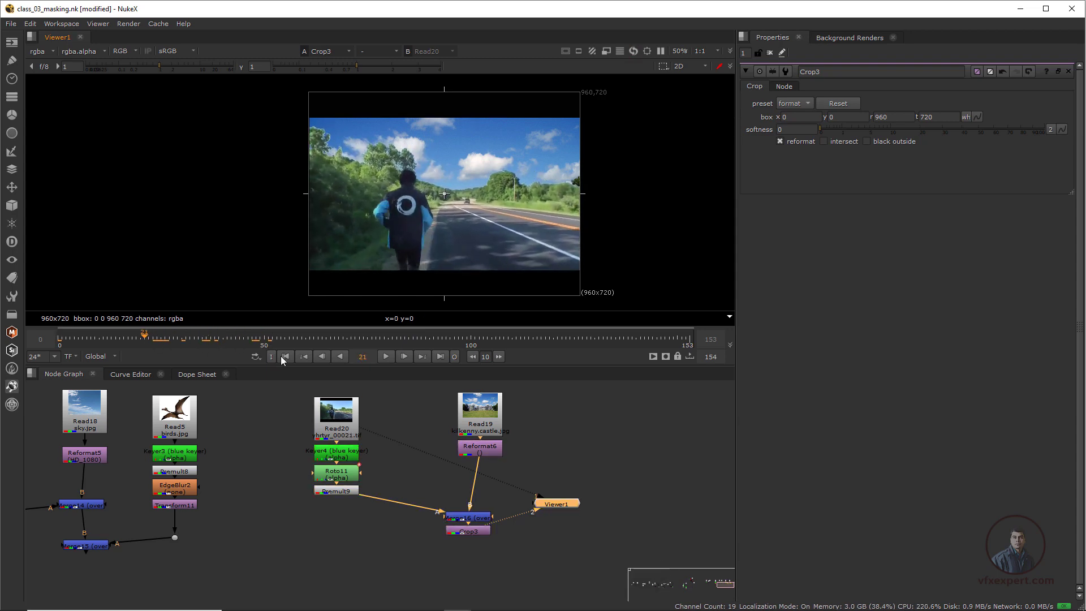
click(285, 356)
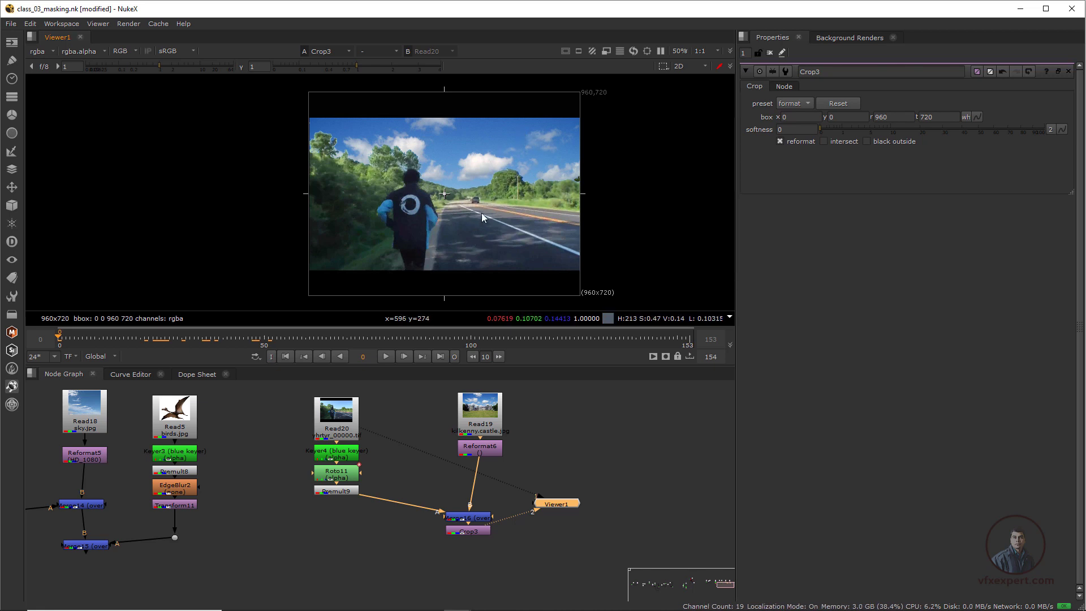
key(l)
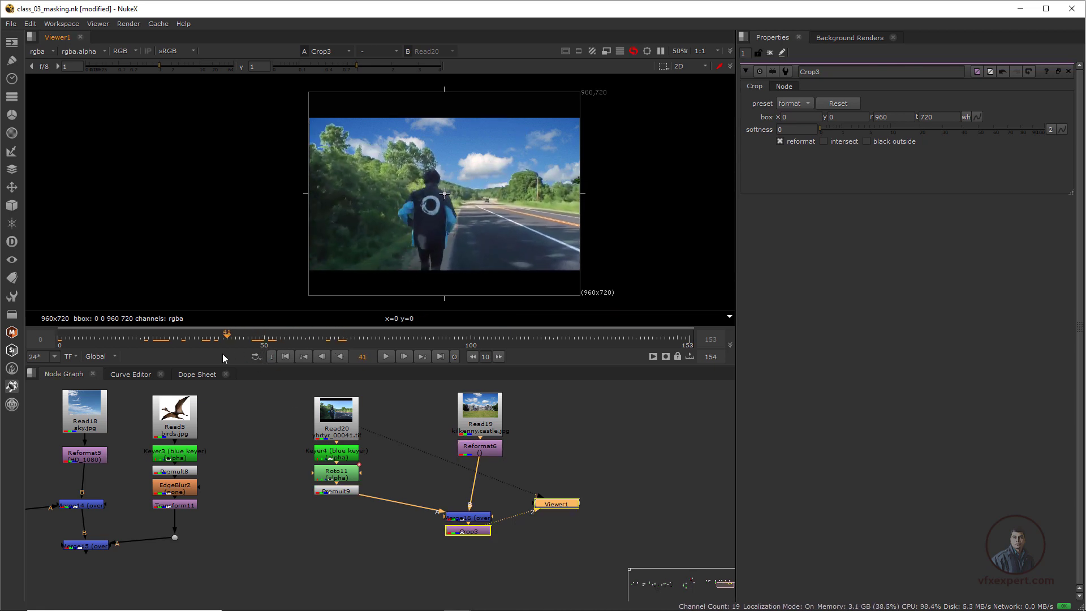
drag(222, 355, 215, 353)
click(285, 356)
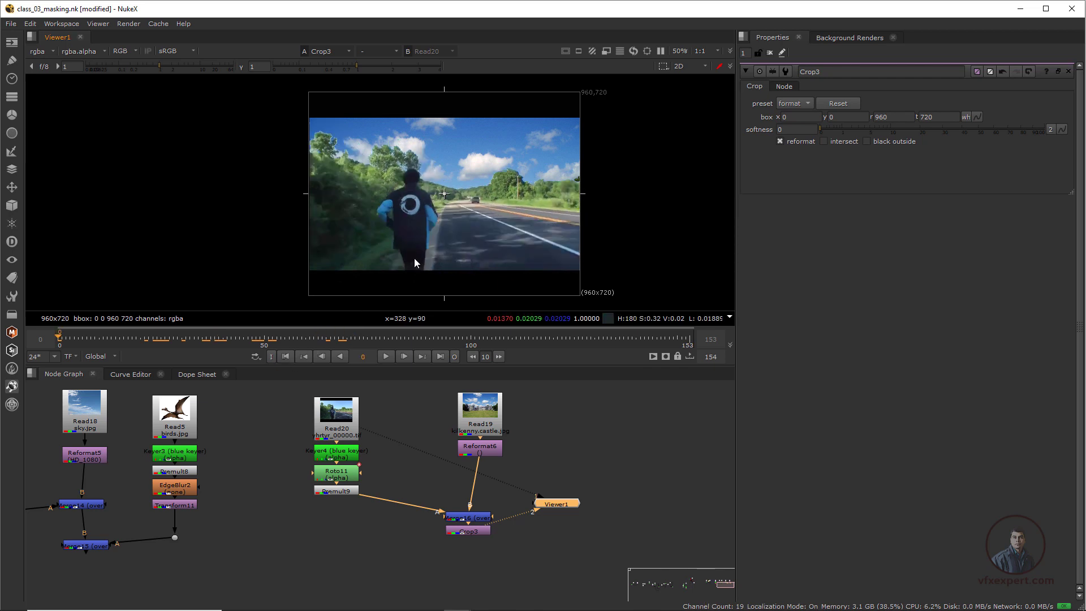
scroll(490, 197, up, 2)
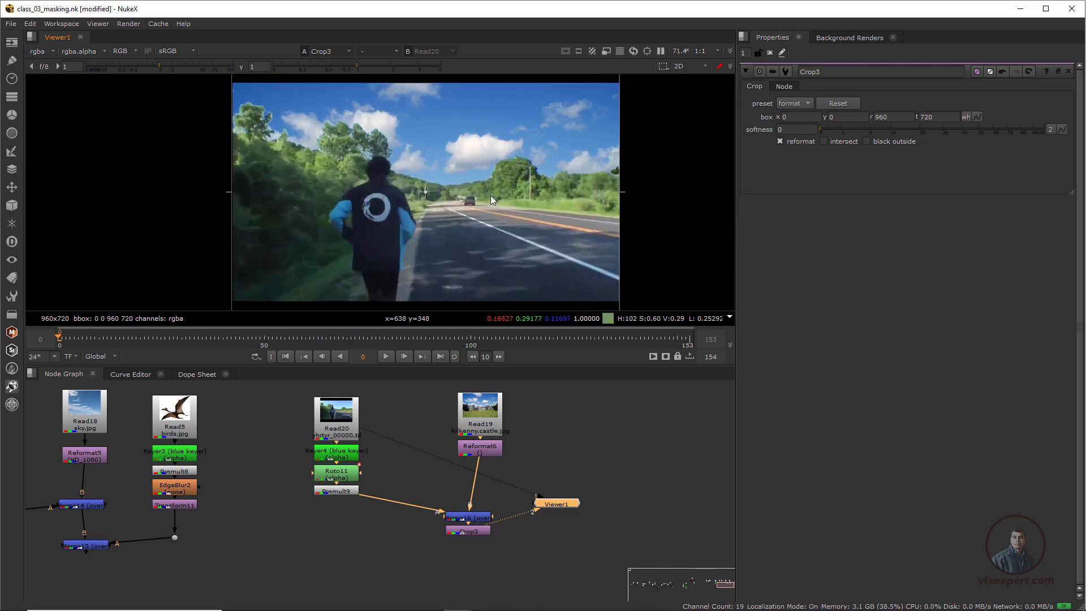
scroll(461, 189, down, 1)
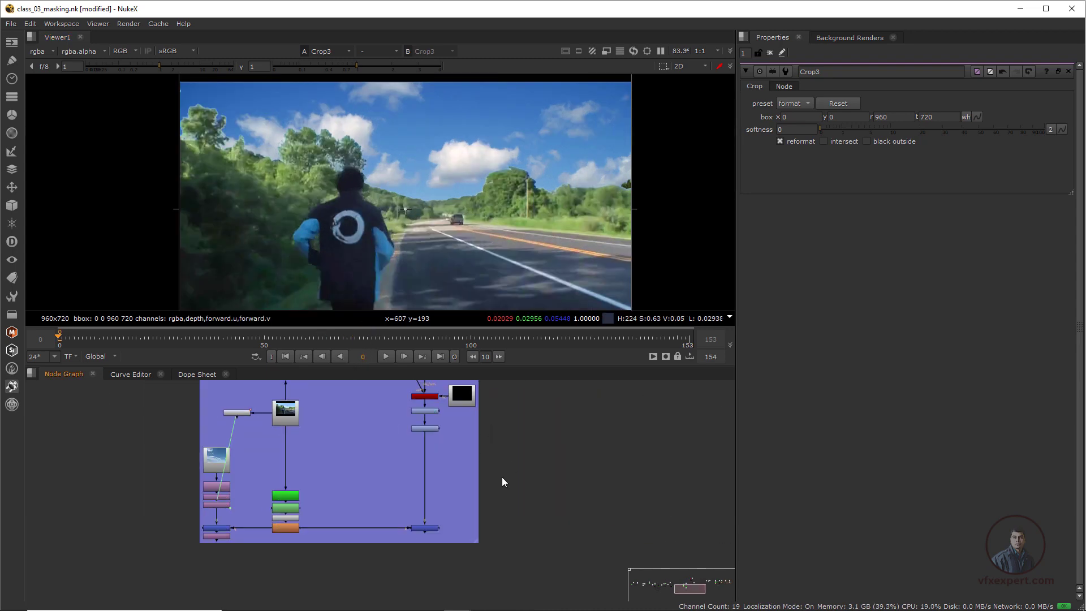
Show the Merge12 composite from the purple backdrop group in the viewer and play it from frame 0 to frame 71.
middle_drag(502, 478, 483, 470)
scroll(470, 481, up, 2)
click(391, 538)
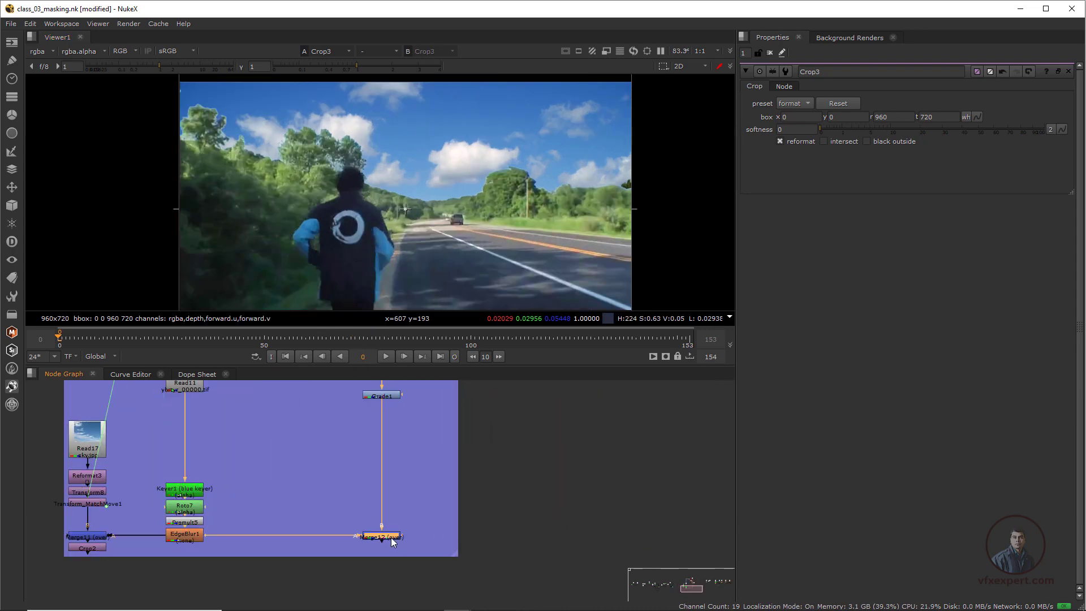
key(1)
scroll(441, 225, down, 2)
middle_drag(450, 229, 400, 183)
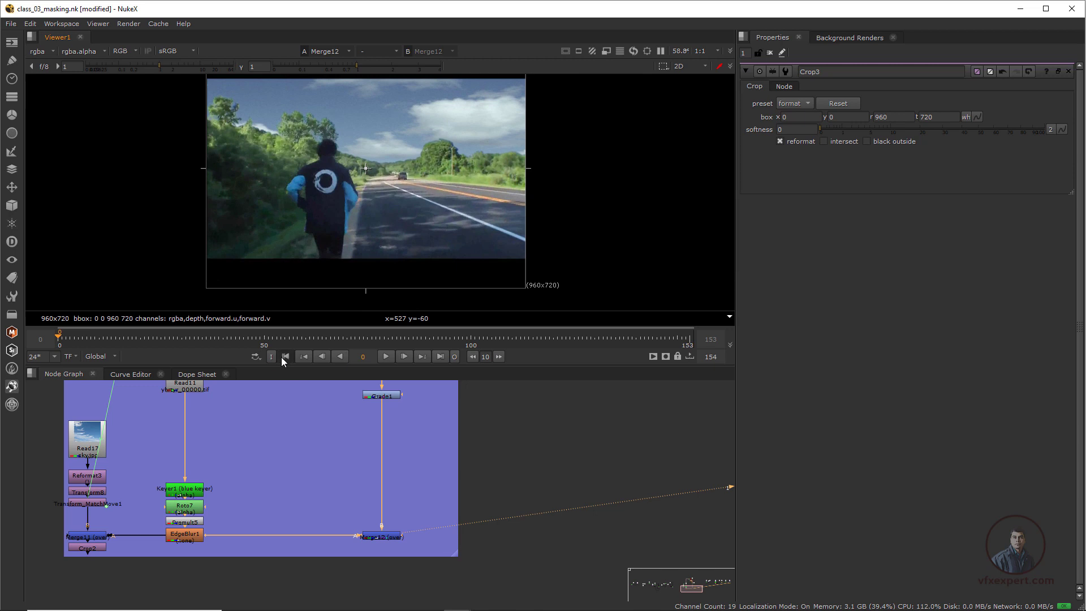
click(385, 356)
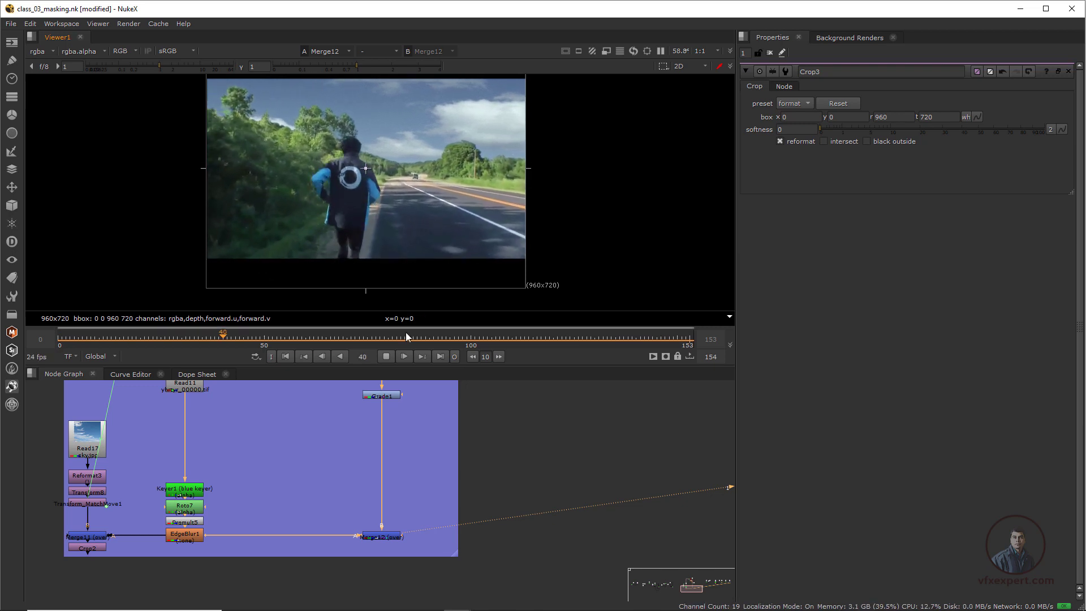
click(386, 356)
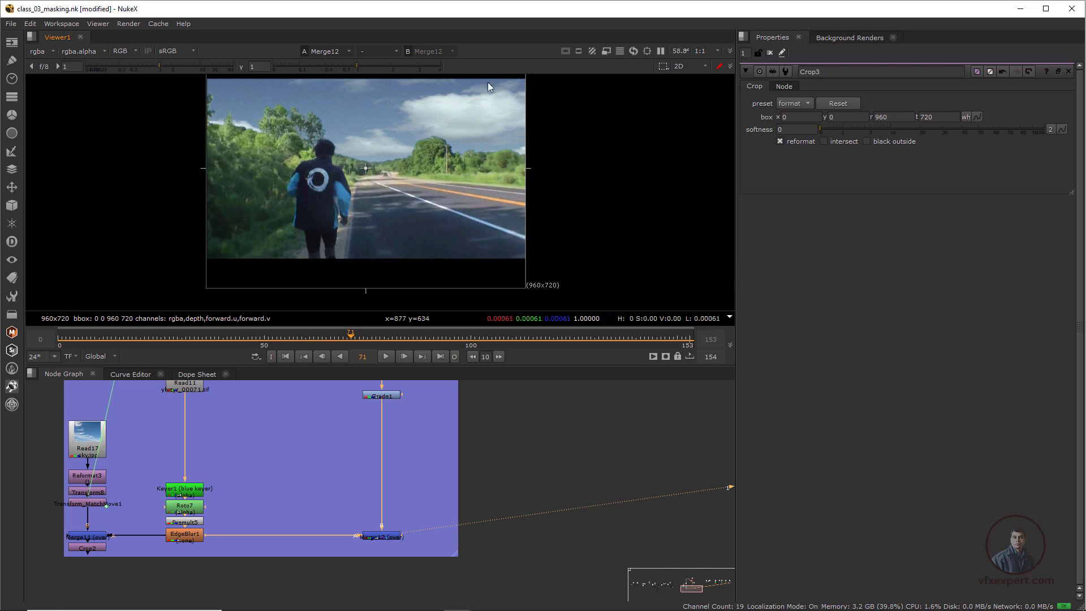
Return to the new runner composite and show the Crop3 result in the viewer.
scroll(419, 458, down, 6)
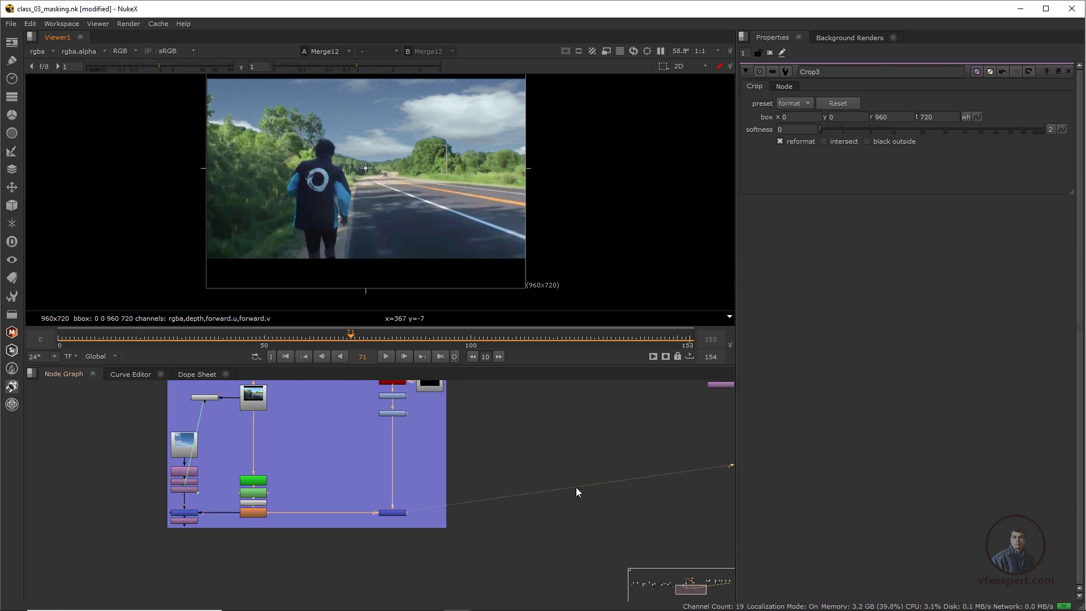
scroll(433, 484, up, 1)
middle_drag(395, 493, 448, 512)
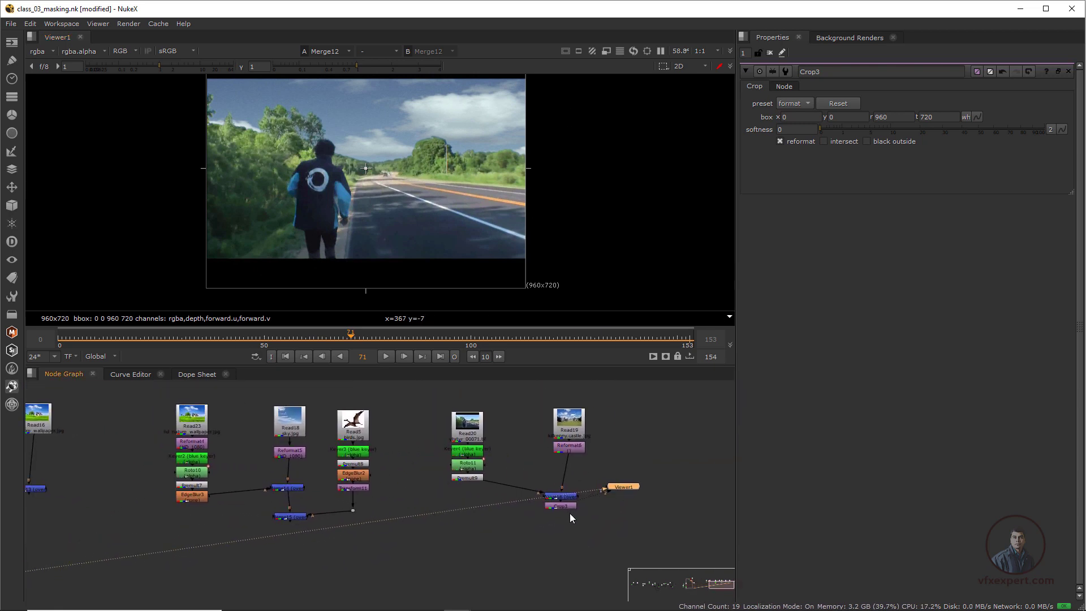
click(569, 507)
key(1)
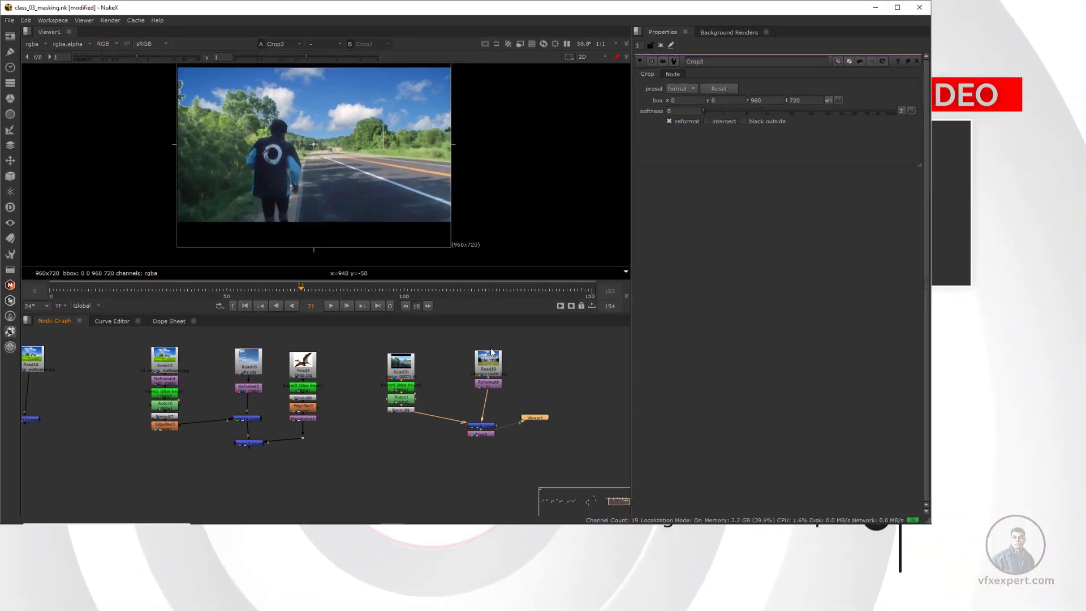